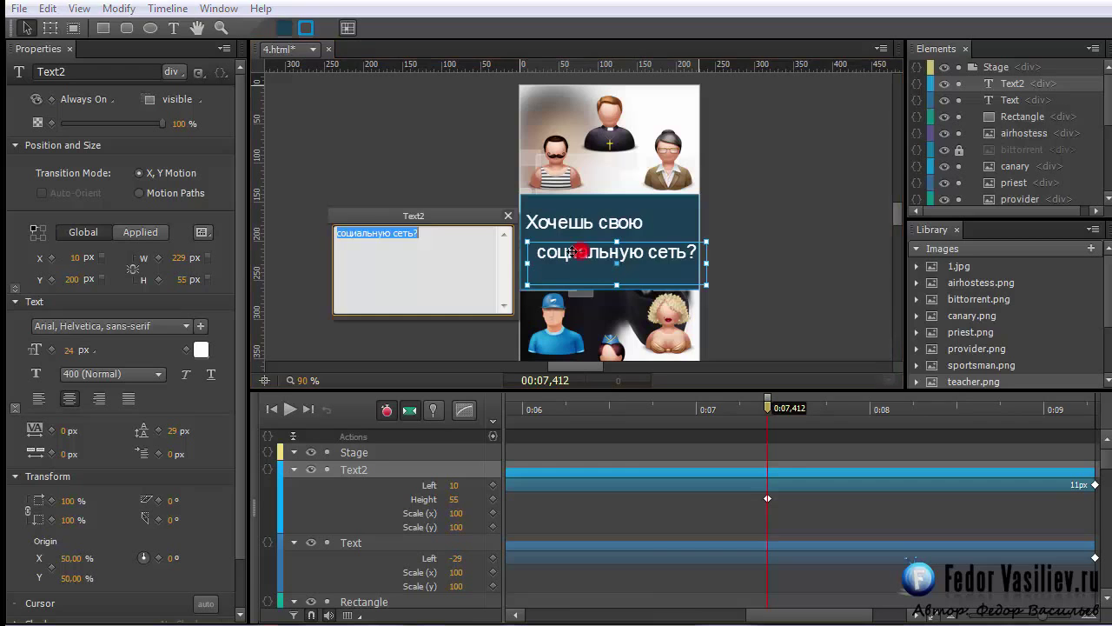
# Step: Break the Text2 caption into two lines, "социальную" and "сеть?"
pyautogui.click(374, 234)
pyautogui.click(391, 235)
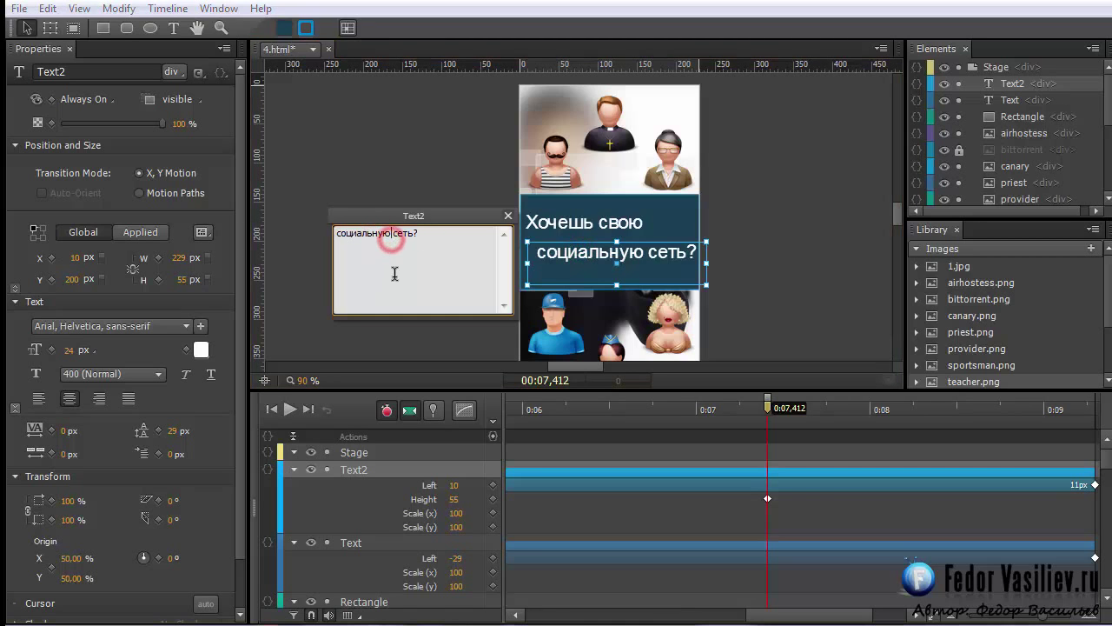
pyautogui.press('Return')
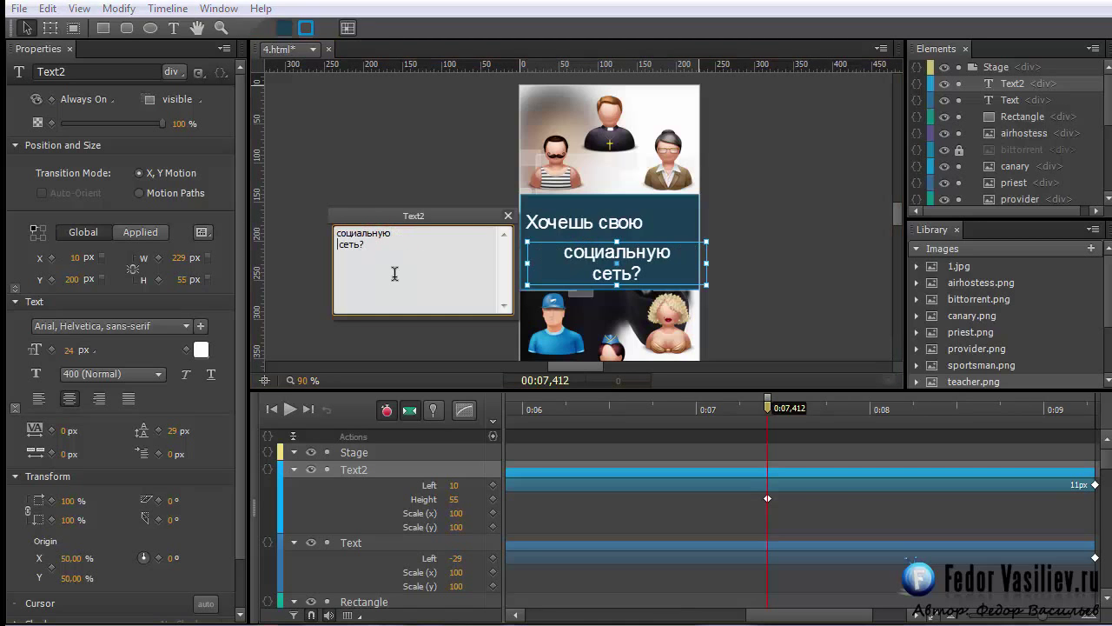
pyautogui.click(508, 215)
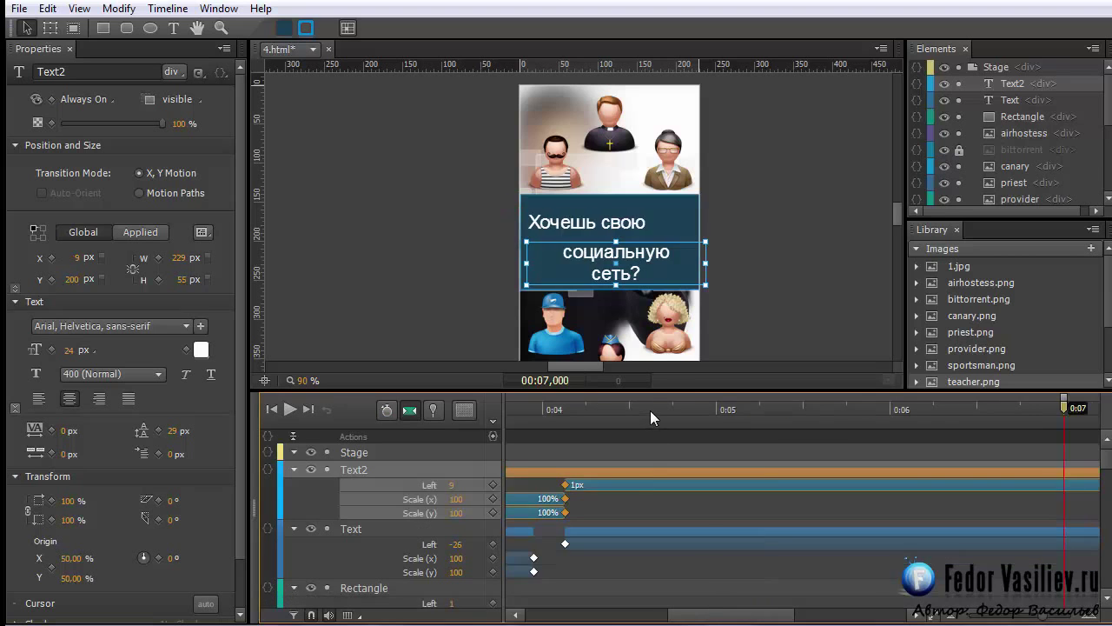
# Step: Delete the Left position transition of Text2 from the timeline
pyautogui.moveTo(650, 410)
pyautogui.mouseDown()
pyautogui.moveTo(560, 411)
pyautogui.moveTo(716, 410)
pyautogui.moveTo(776, 424)
pyautogui.moveTo(608, 424)
pyautogui.moveTo(767, 424)
pyautogui.moveTo(649, 424)
pyautogui.mouseUp()
pyautogui.hscroll(-2, 715, 484)
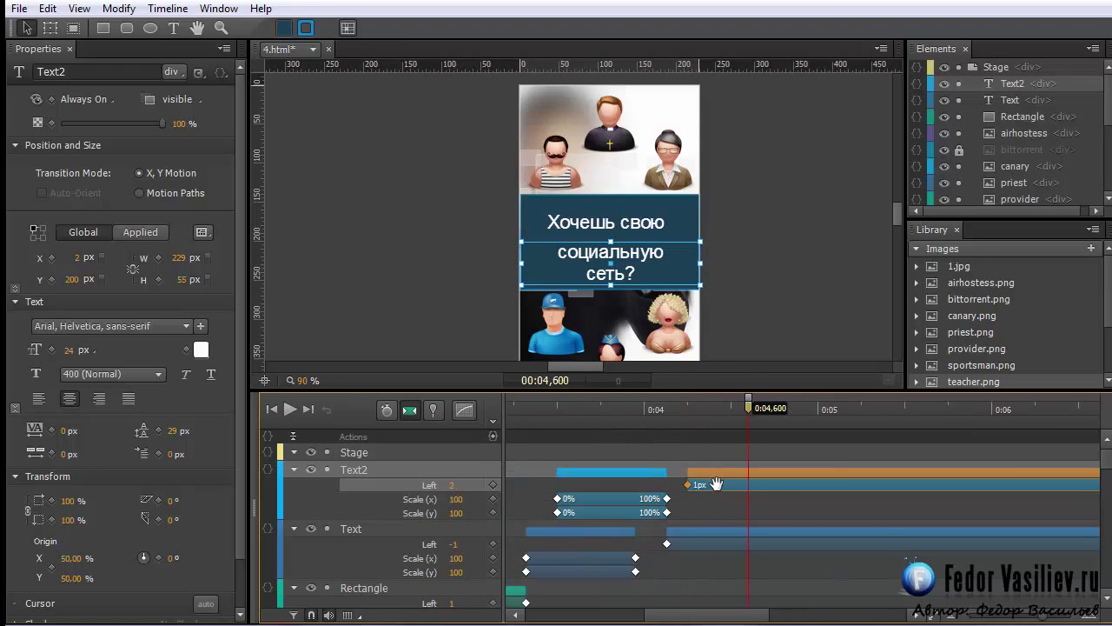
pyautogui.rightClick(716, 484)
pyautogui.click(757, 562)
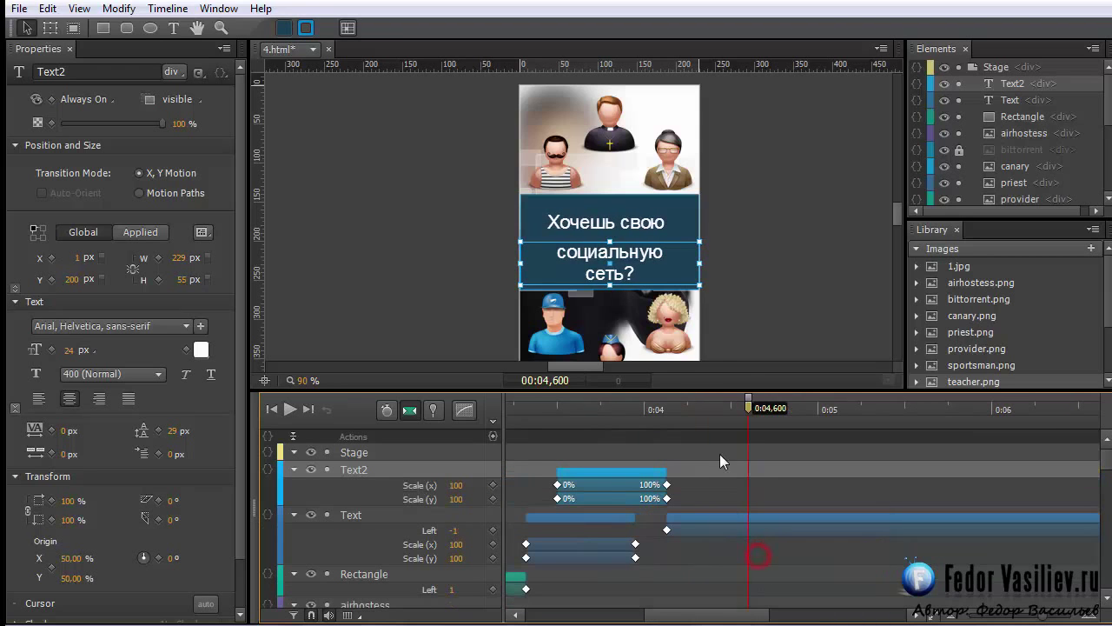
# Step: Copy the Left transition of Text and paste it onto Text2 at 0:04,132
pyautogui.click(702, 522)
pyautogui.rightClick(702, 521)
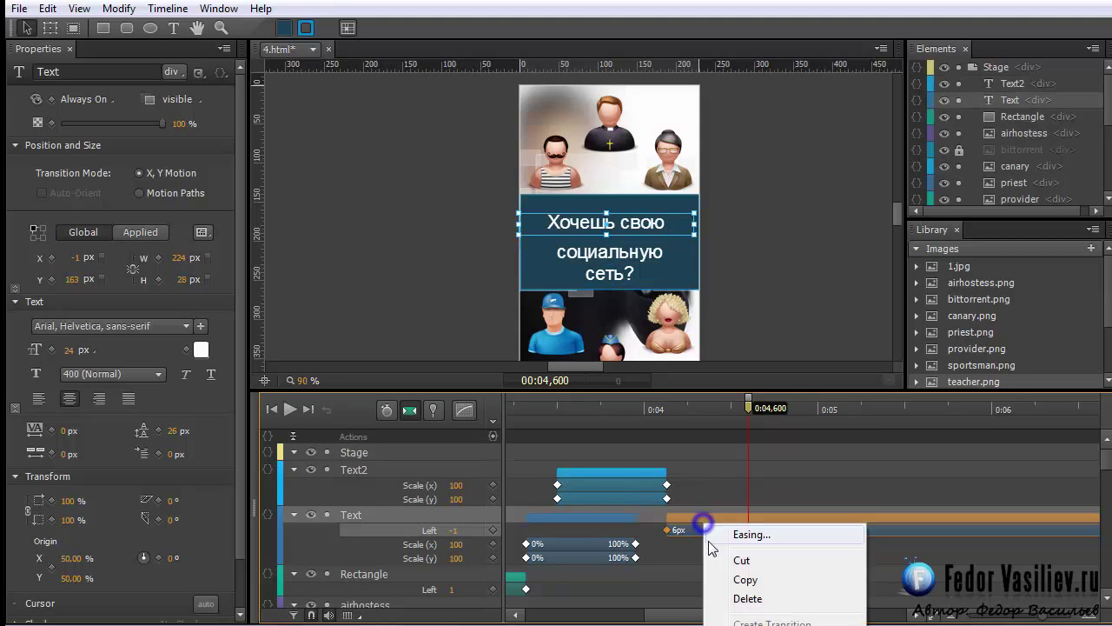
pyautogui.click(740, 577)
pyautogui.moveTo(727, 410); pyautogui.dragTo(666, 408)
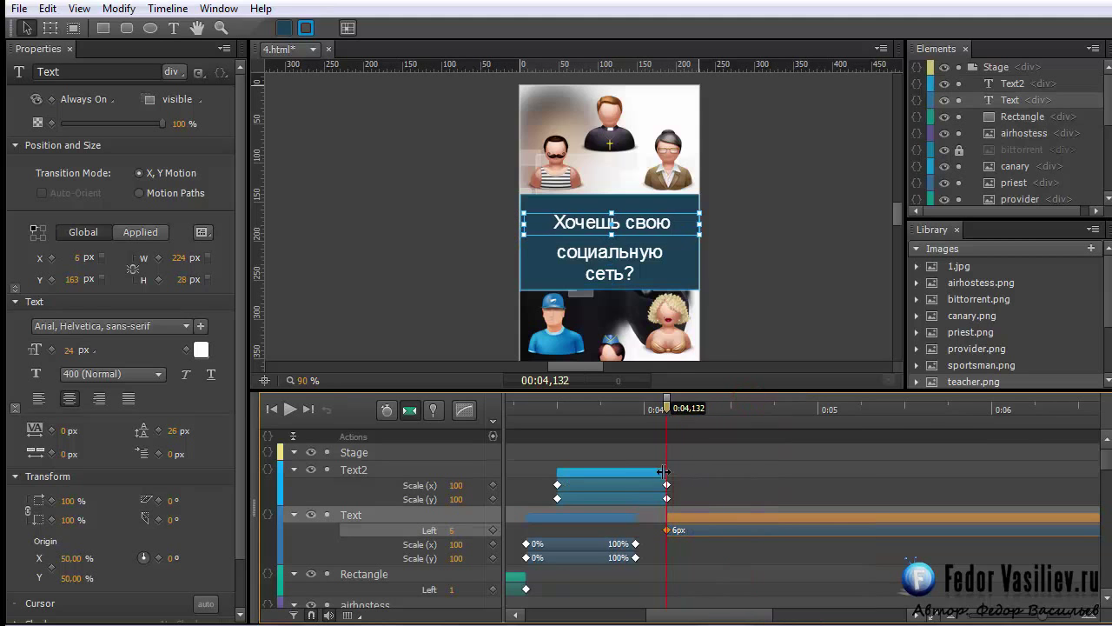
pyautogui.rightClick(671, 479)
pyautogui.click(707, 521)
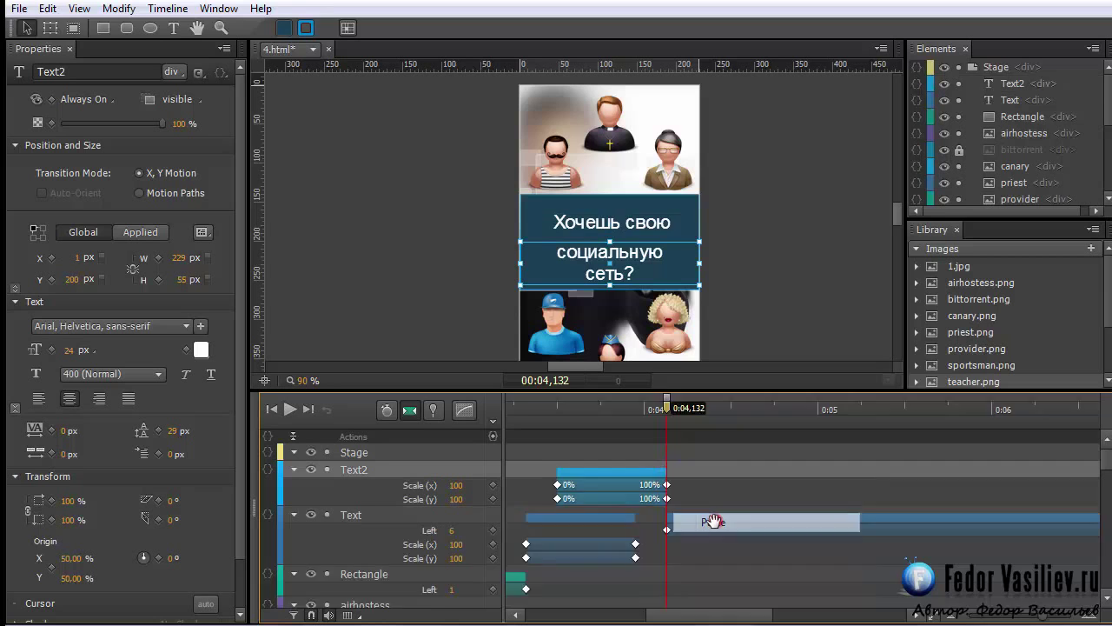
# Step: Set Text2's Left position to 41 px at the 0:09,295 keyframe and play the slide from about 0:04,073
pyautogui.moveTo(823, 610); pyautogui.dragTo(759, 617)
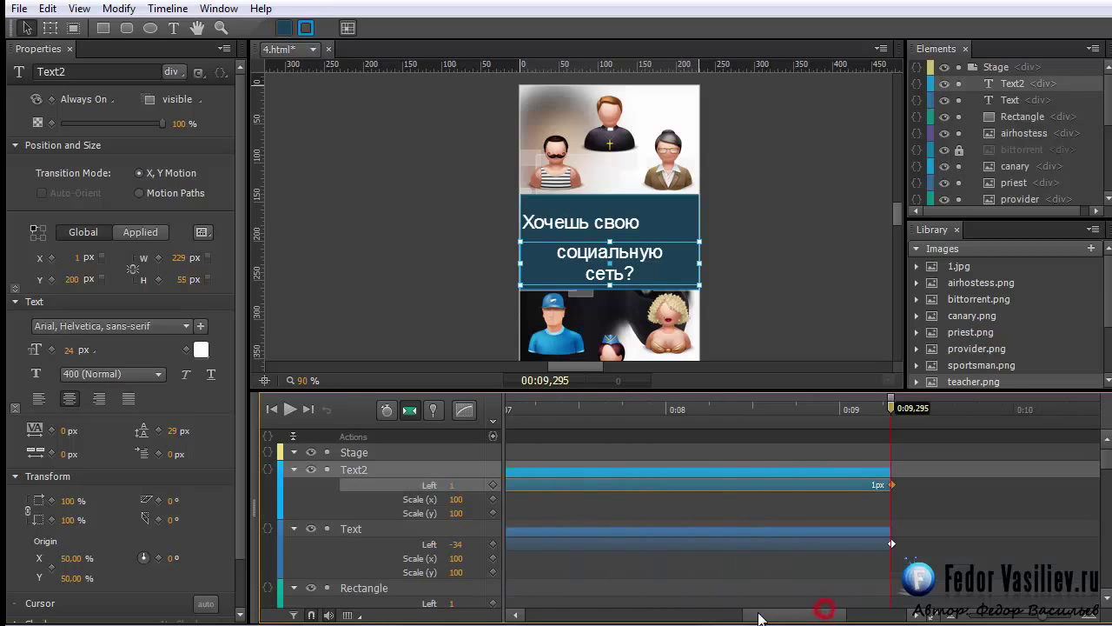
pyautogui.rightClick(718, 482)
pyautogui.click(738, 603)
pyautogui.moveTo(808, 617); pyautogui.dragTo(667, 617)
pyautogui.click(652, 407)
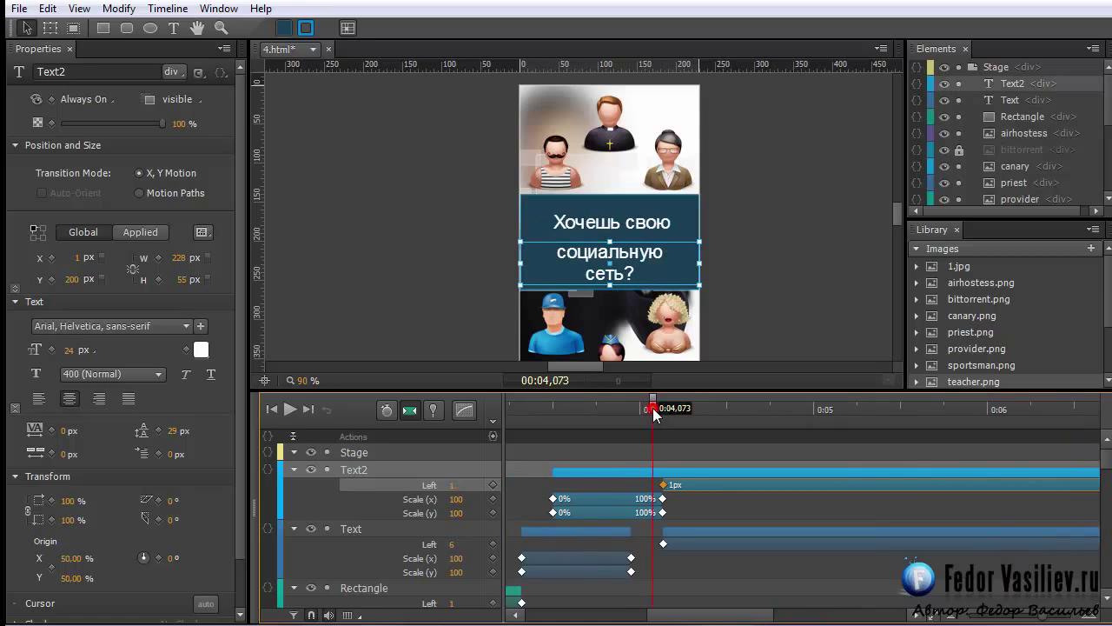
pyautogui.click(290, 409)
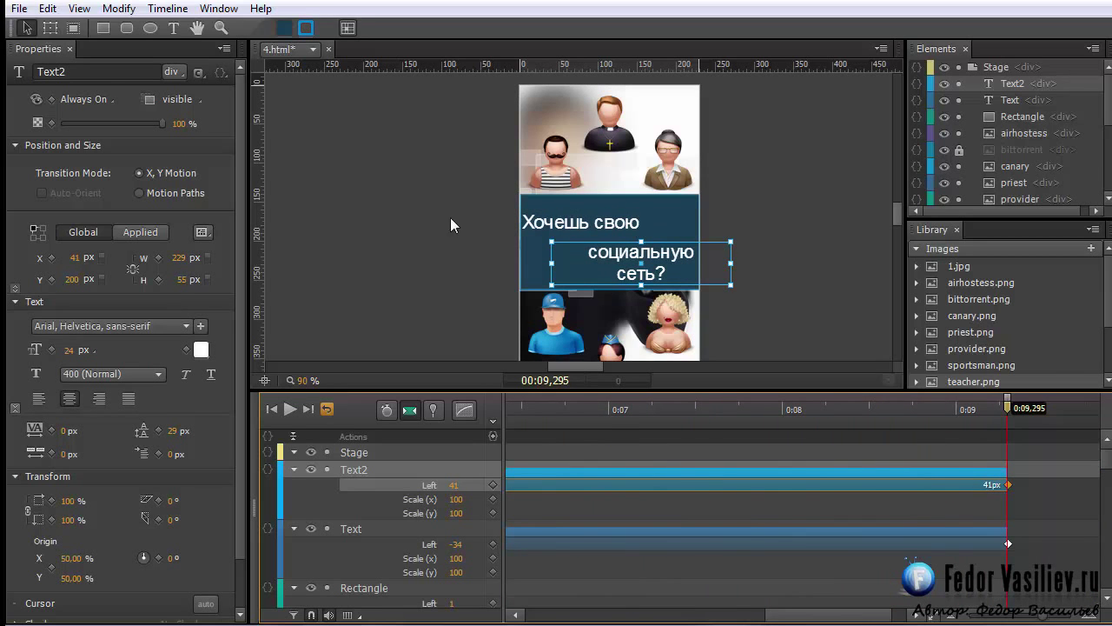
pyautogui.hscroll(2, 523, 456)
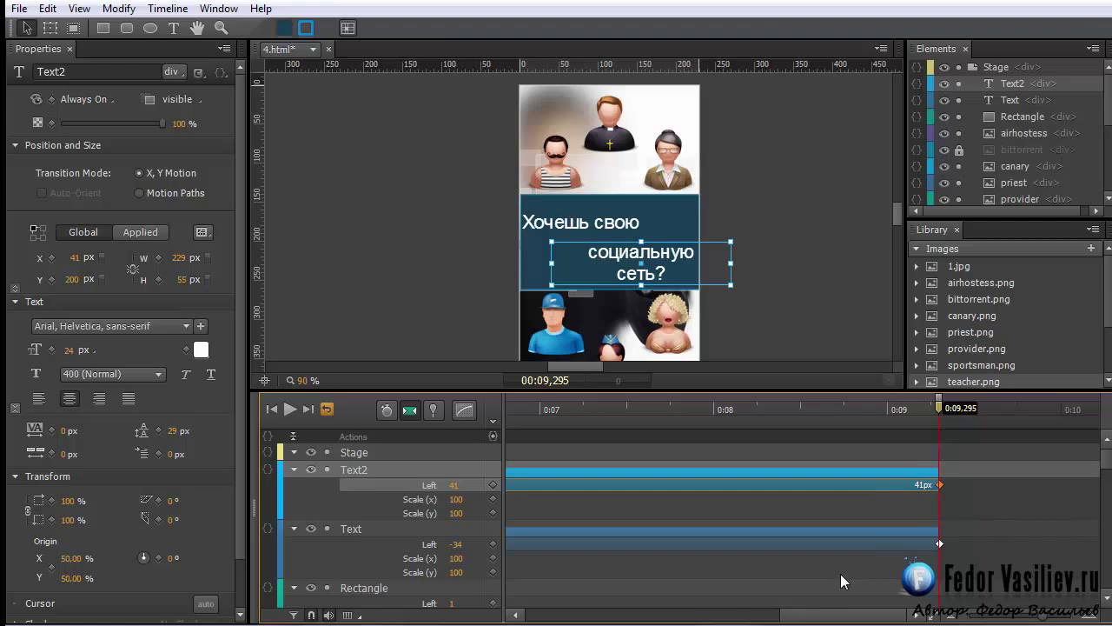
# Step: Draw a circle about 99 by 98 px on the blue rectangle and stack it between Text and Rectangle
pyautogui.click(151, 27)
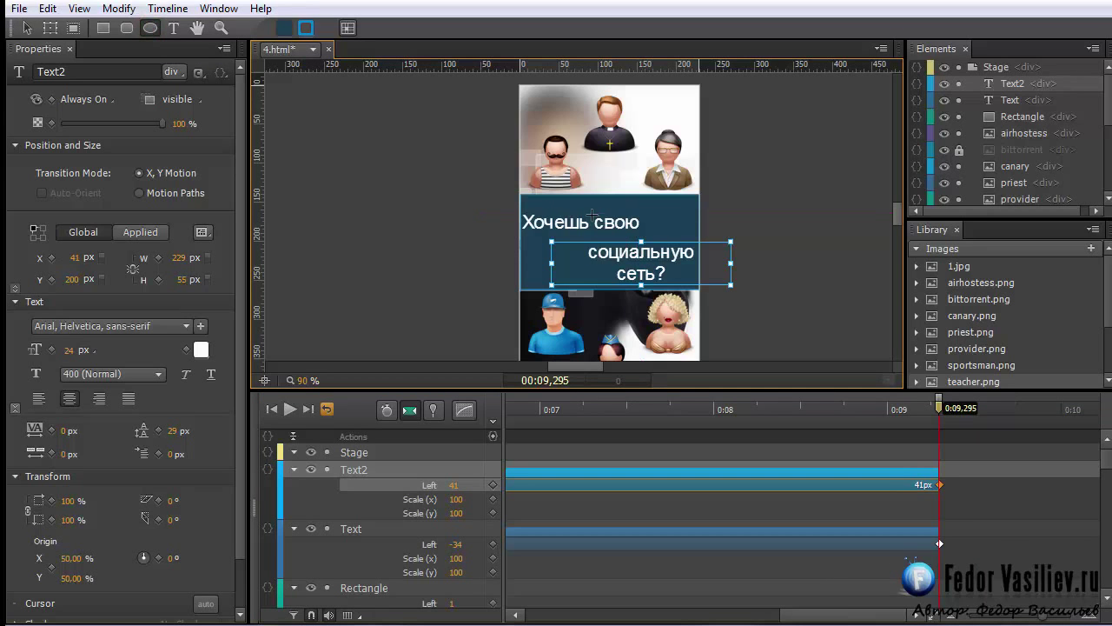
pyautogui.moveTo(572, 201); pyautogui.dragTo(652, 279)
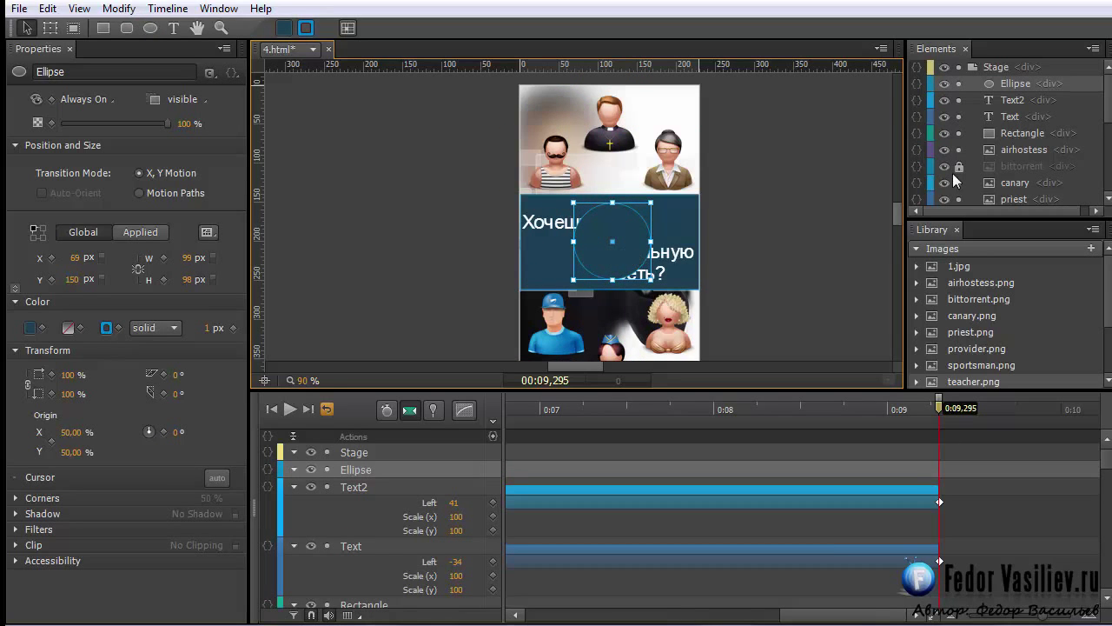
pyautogui.click(1016, 85)
pyautogui.moveTo(1009, 119); pyautogui.dragTo(1013, 129)
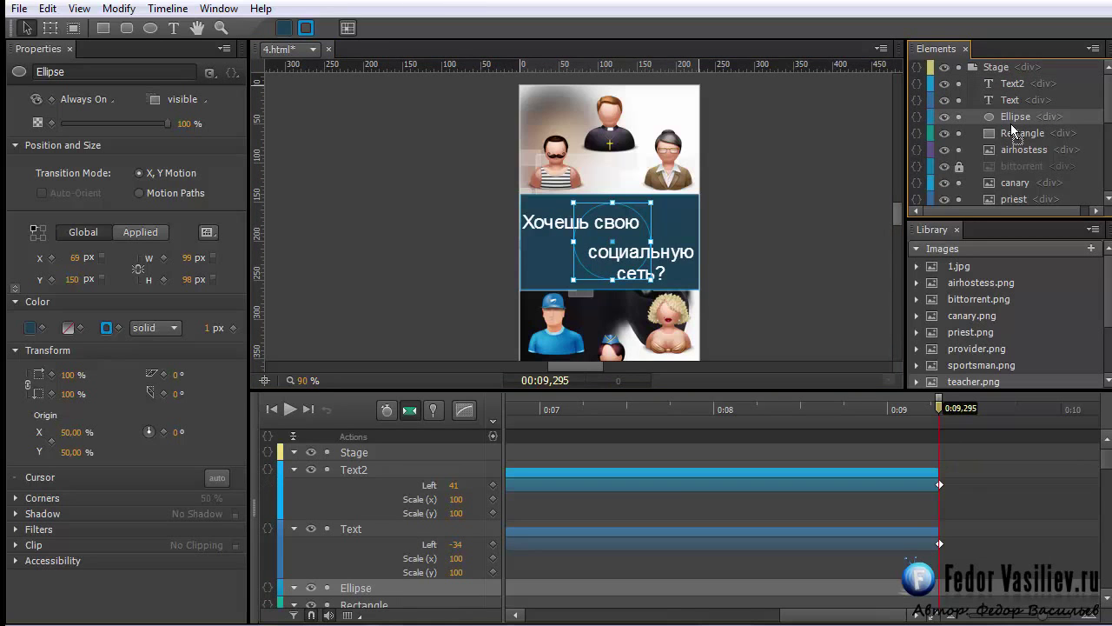
pyautogui.click(736, 225)
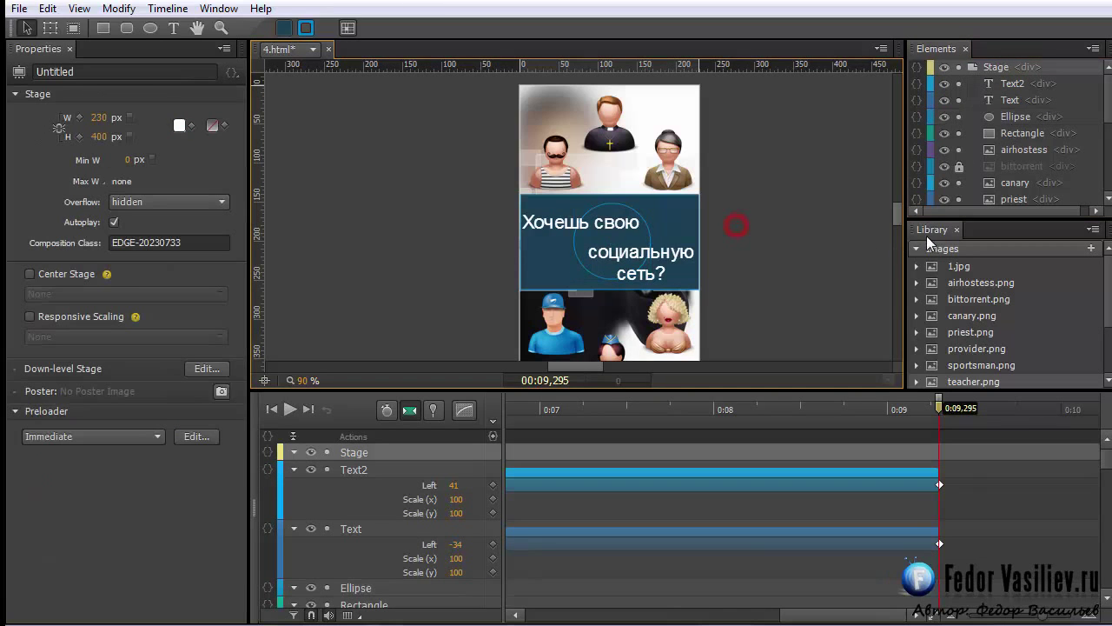
# Step: Set the border style of the Ellipse to none
pyautogui.click(602, 244)
pyautogui.click(1007, 119)
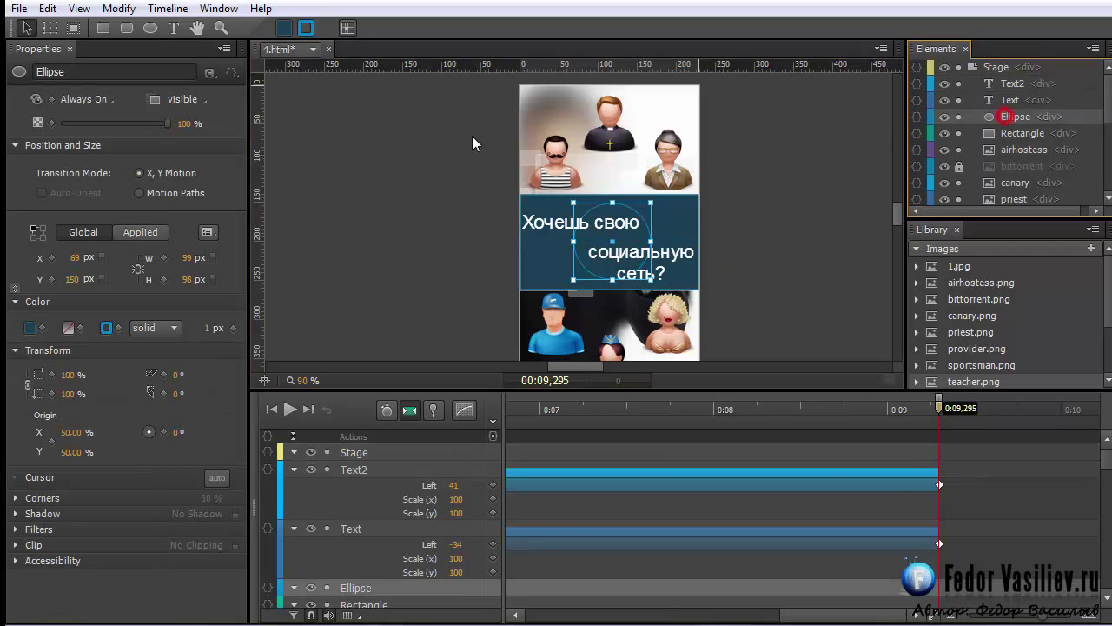
pyautogui.click(176, 328)
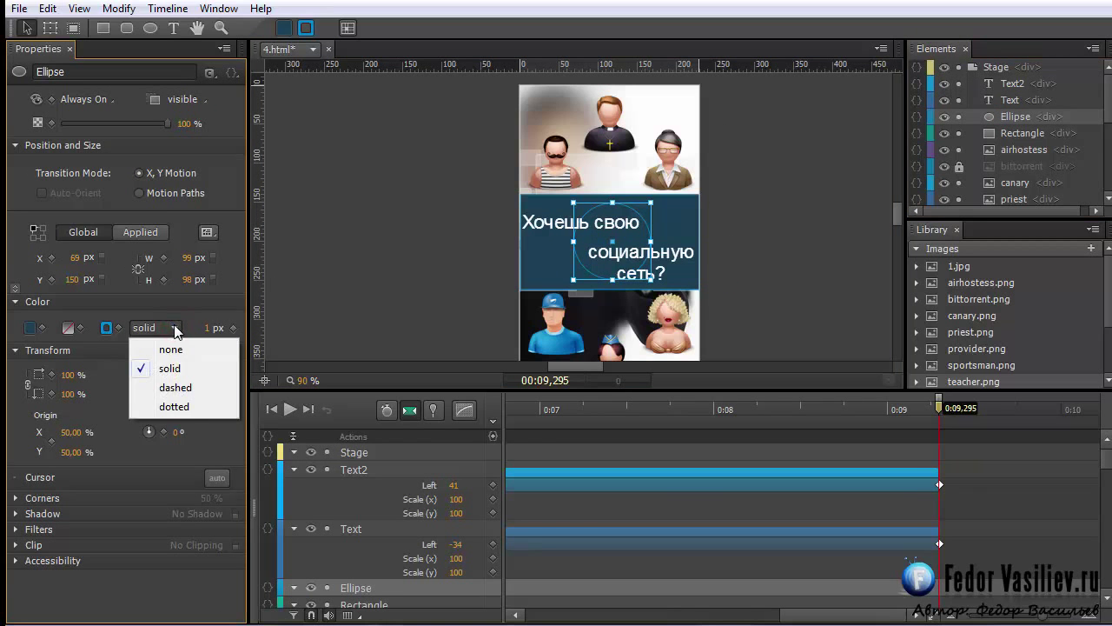
pyautogui.click(170, 349)
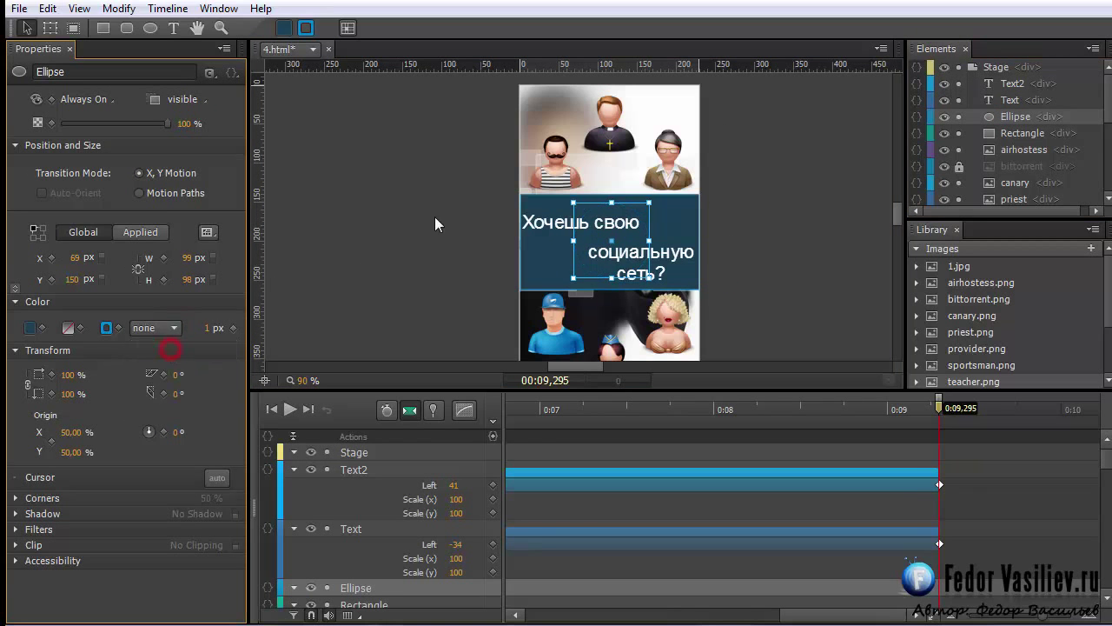
# Step: Give the Ellipse a radial gradient of white and the rectangle's sampled rgba(27,64,83,1.00), with the dark stop at the gradient's far end
pyautogui.click(67, 329)
pyautogui.moveTo(64, 344); pyautogui.dragTo(258, 123)
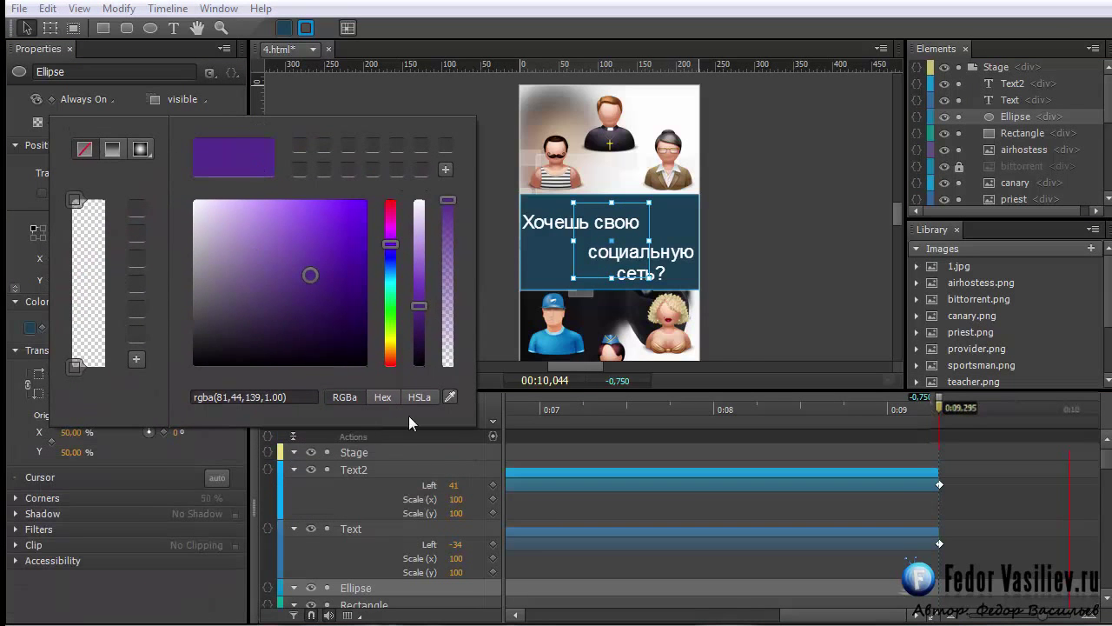
pyautogui.click(451, 396)
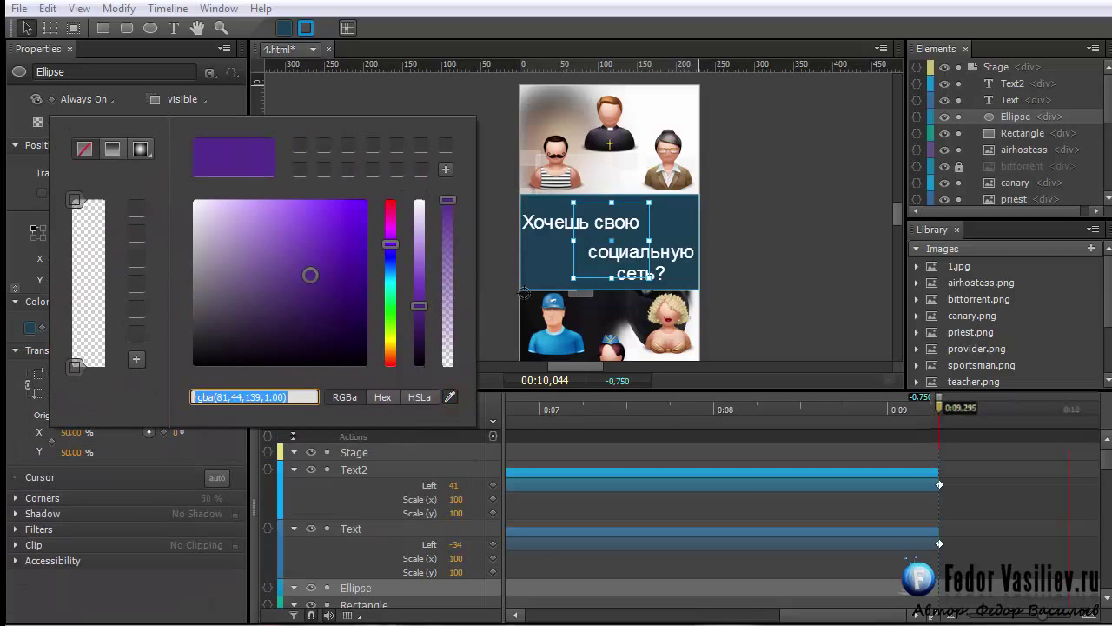
pyautogui.click(542, 264)
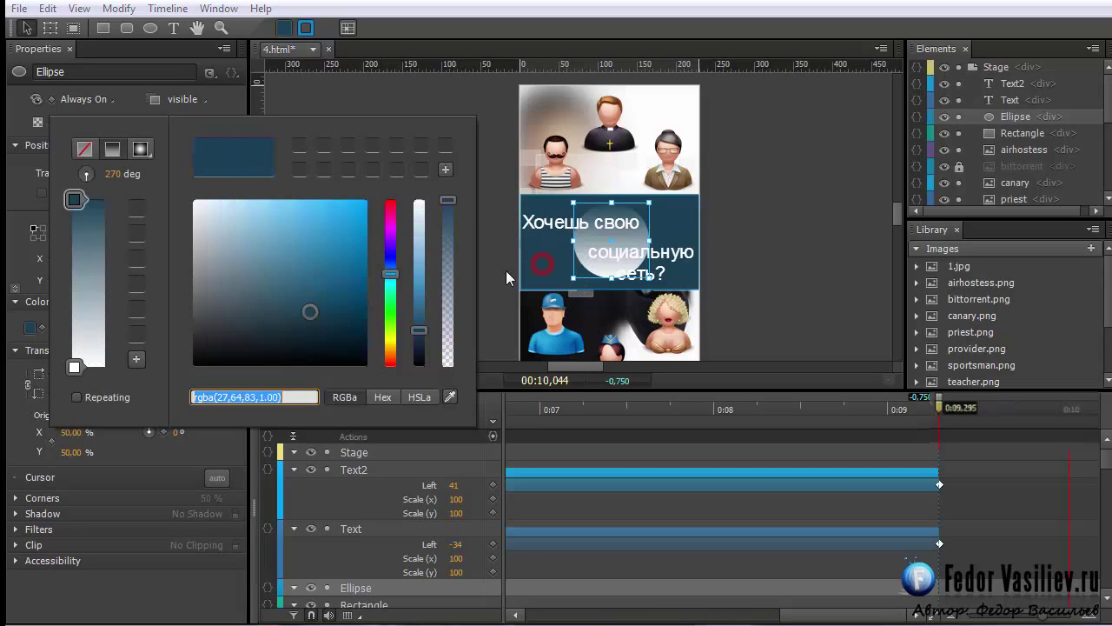
pyautogui.click(142, 151)
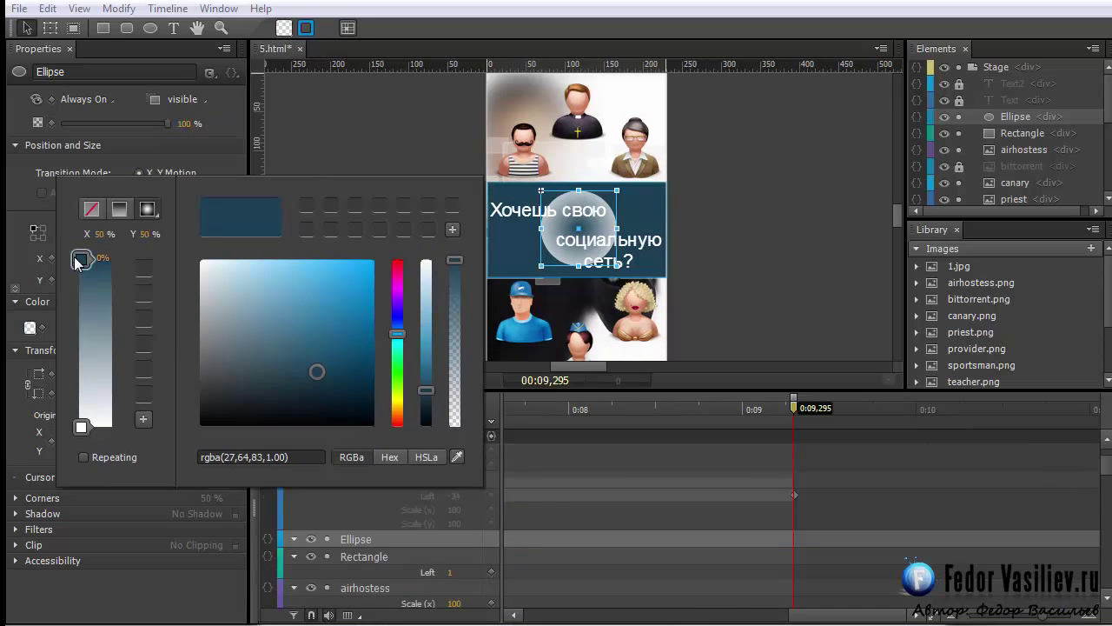
pyautogui.moveTo(76, 263); pyautogui.dragTo(72, 434)
pyautogui.click(374, 156)
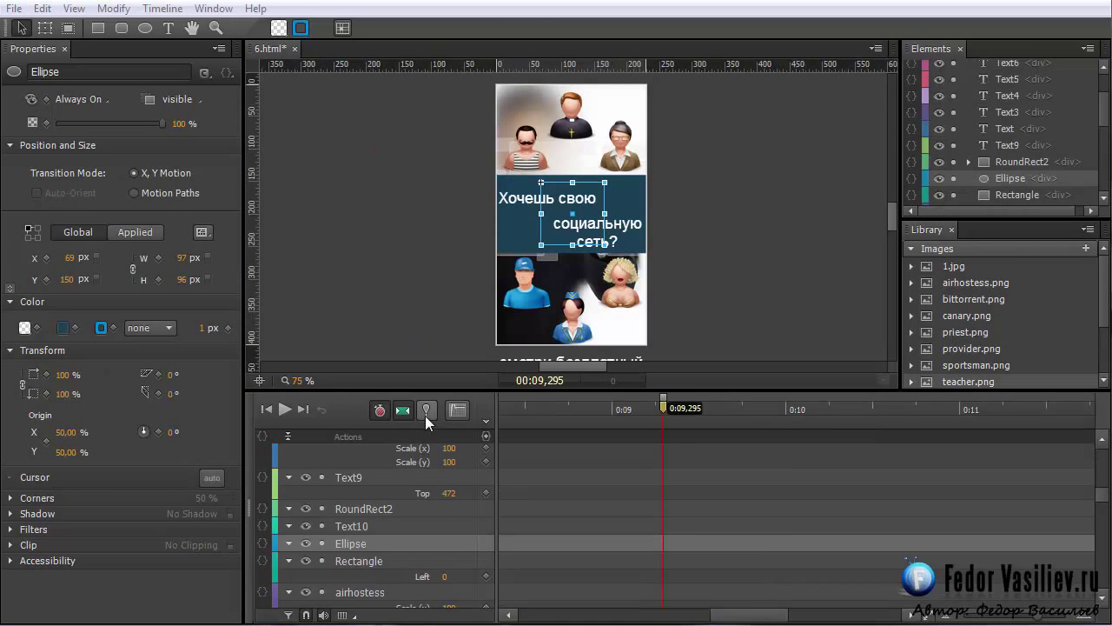
# Step: Animate the Ellipse's gradient from 0:09,295 to 0:10,500, placing the dark blue stop at the start and the white stop at the end
pyautogui.click(425, 410)
pyautogui.moveTo(664, 412); pyautogui.dragTo(879, 429)
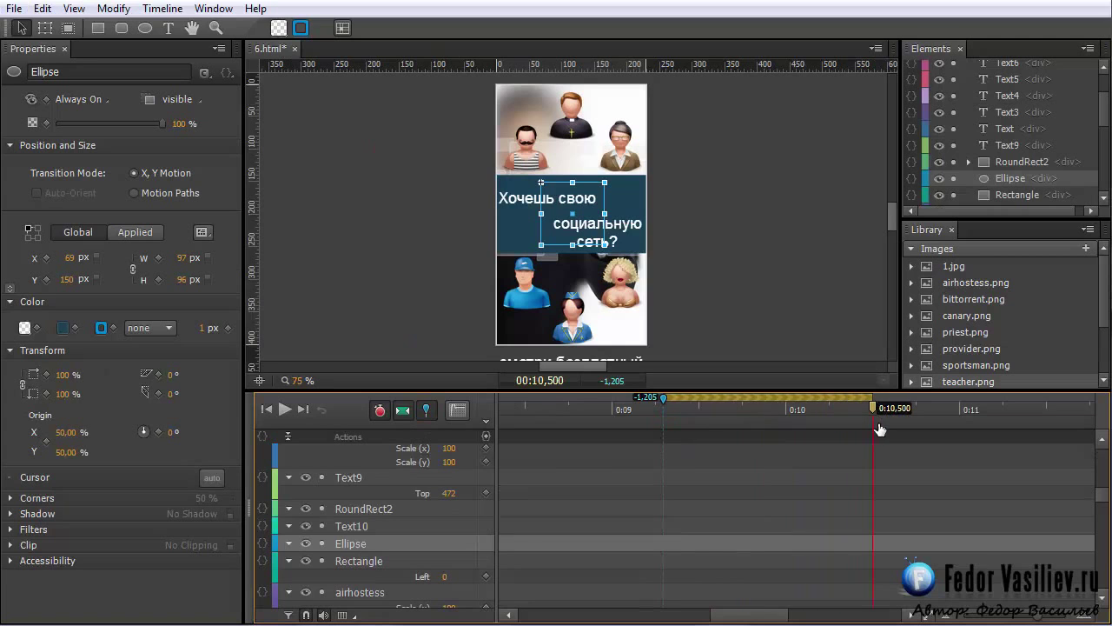
pyautogui.click(62, 329)
pyautogui.moveTo(52, 345); pyautogui.dragTo(263, 187)
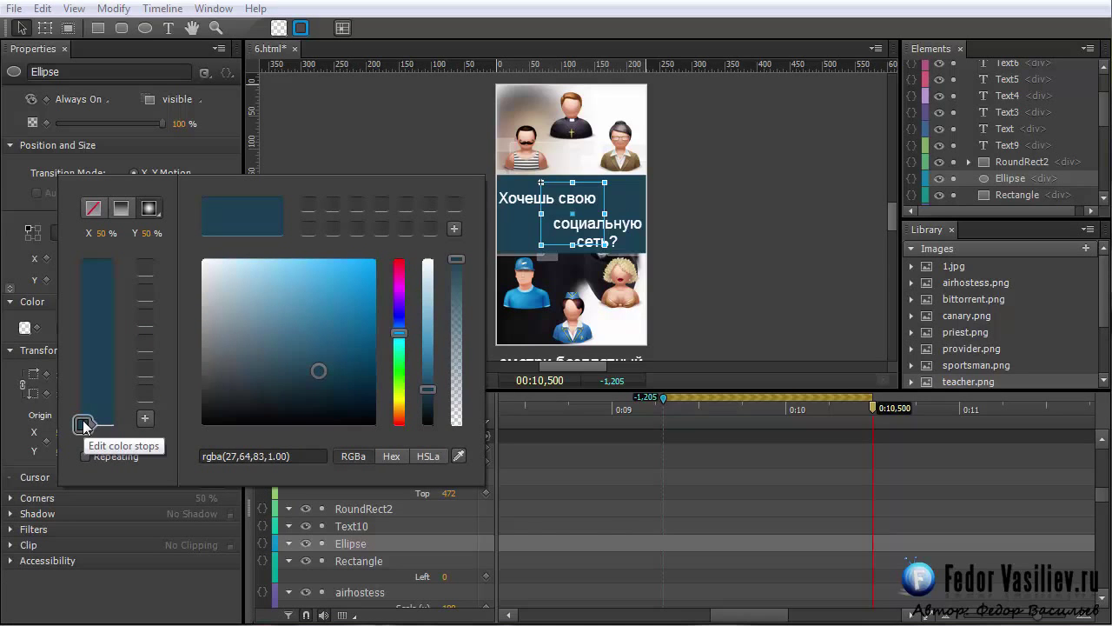
pyautogui.click(83, 359)
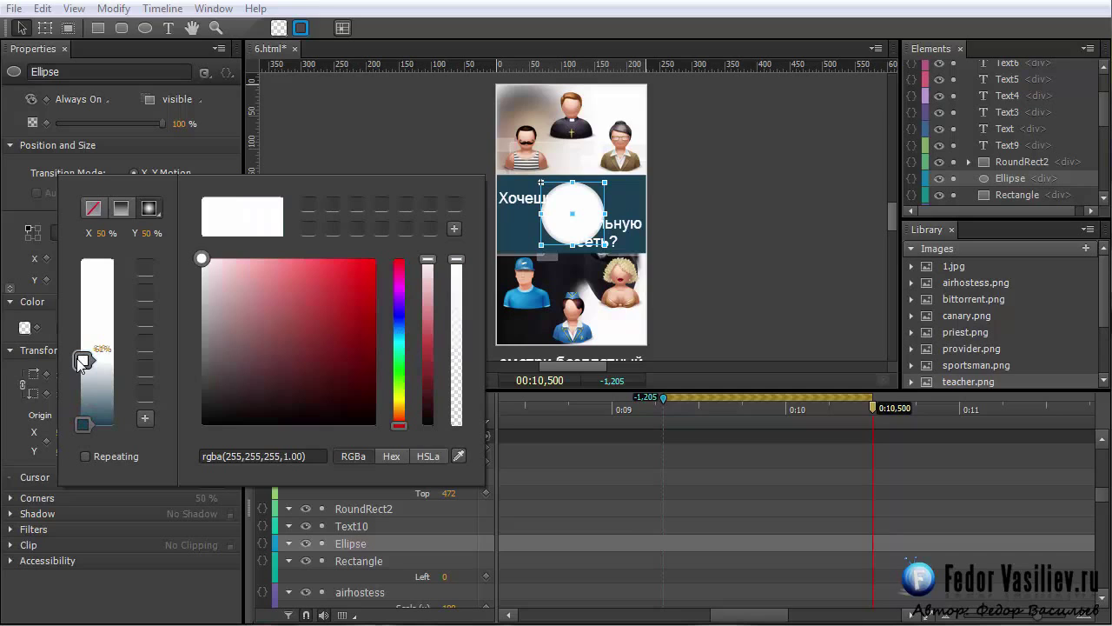
pyautogui.moveTo(82, 360); pyautogui.dragTo(83, 257)
pyautogui.click(83, 424)
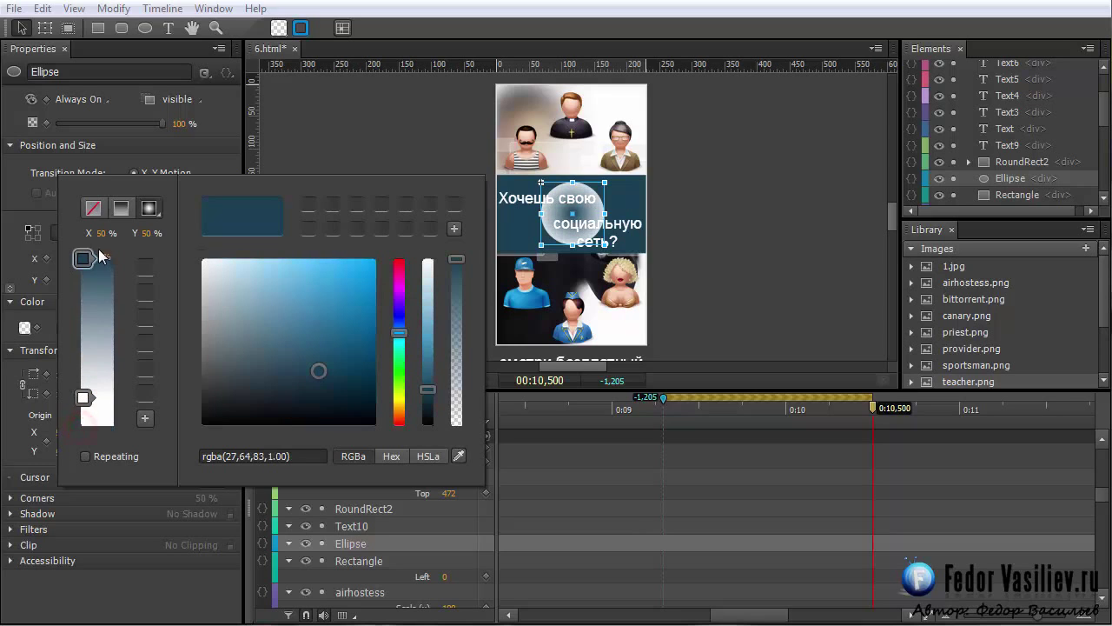
pyautogui.moveTo(83, 398); pyautogui.dragTo(82, 426)
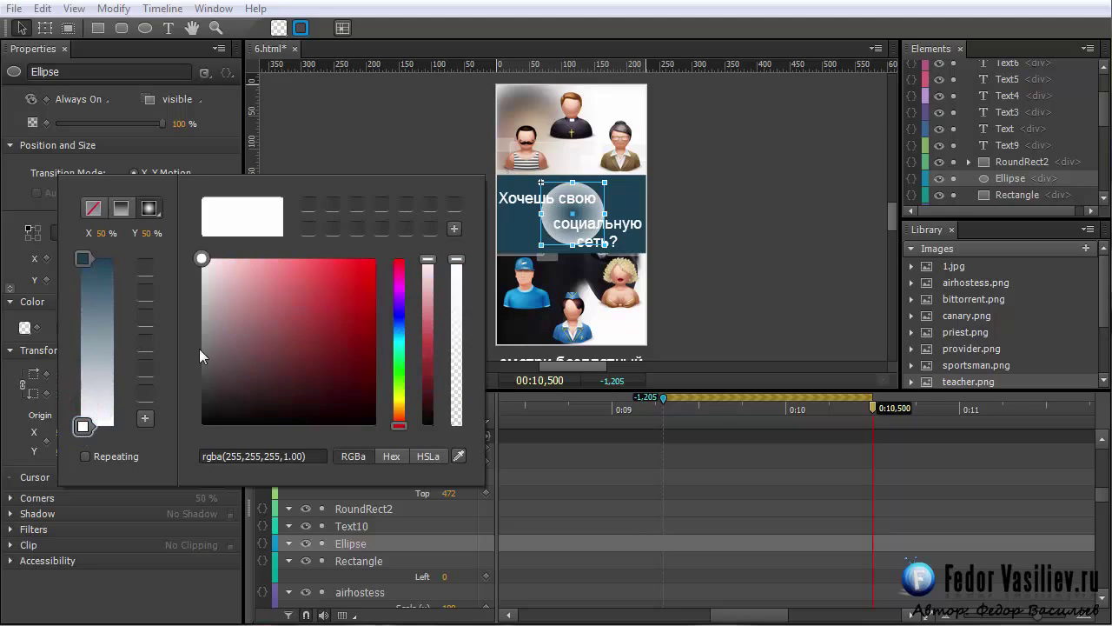
pyautogui.click(372, 139)
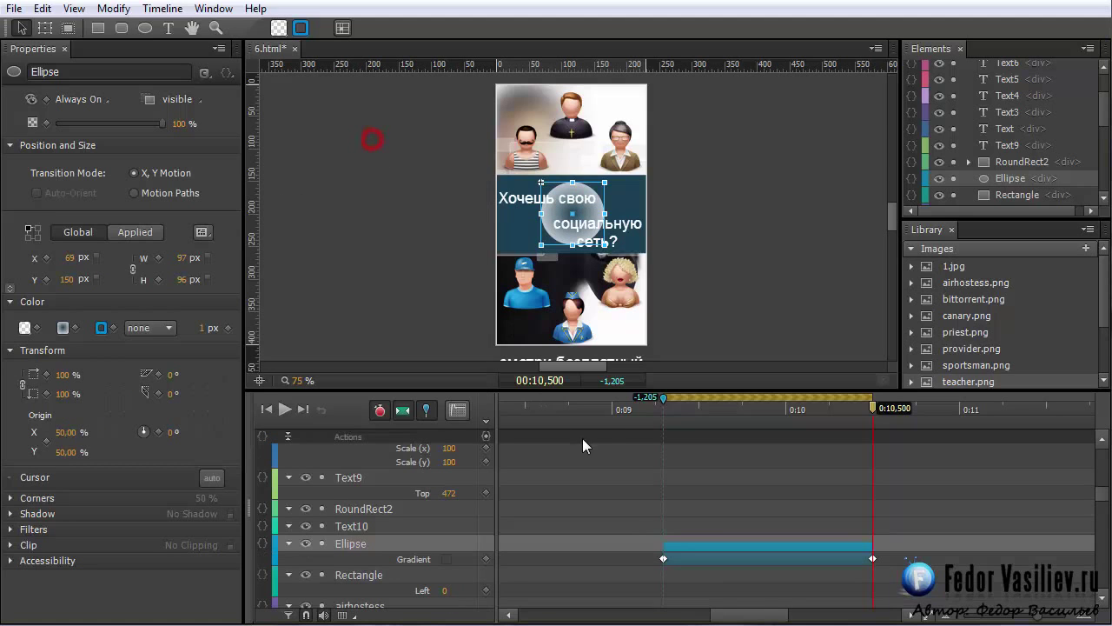
pyautogui.click(425, 410)
# Step: Animate the Ellipse's scale to 500% from 0:10,500 to 0:11,463 and return the playhead to 0:09,295
pyautogui.press('space')
pyautogui.moveTo(882, 441); pyautogui.dragTo(669, 447)
pyautogui.moveTo(795, 469); pyautogui.dragTo(872, 480)
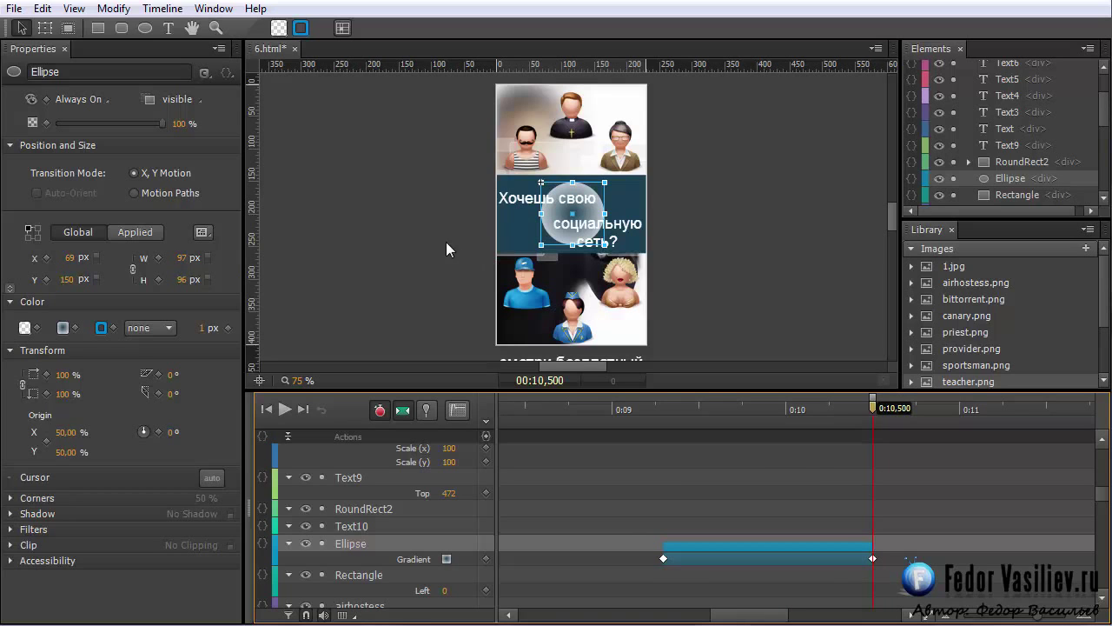
pyautogui.click(426, 410)
pyautogui.moveTo(874, 417); pyautogui.dragTo(1042, 427)
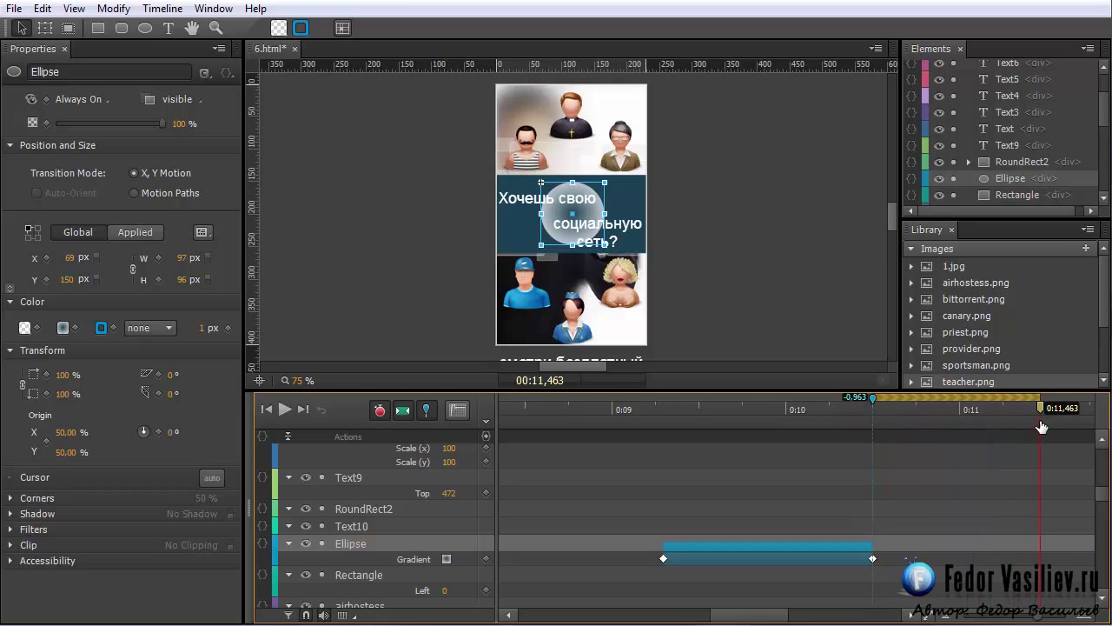
pyautogui.click(61, 375)
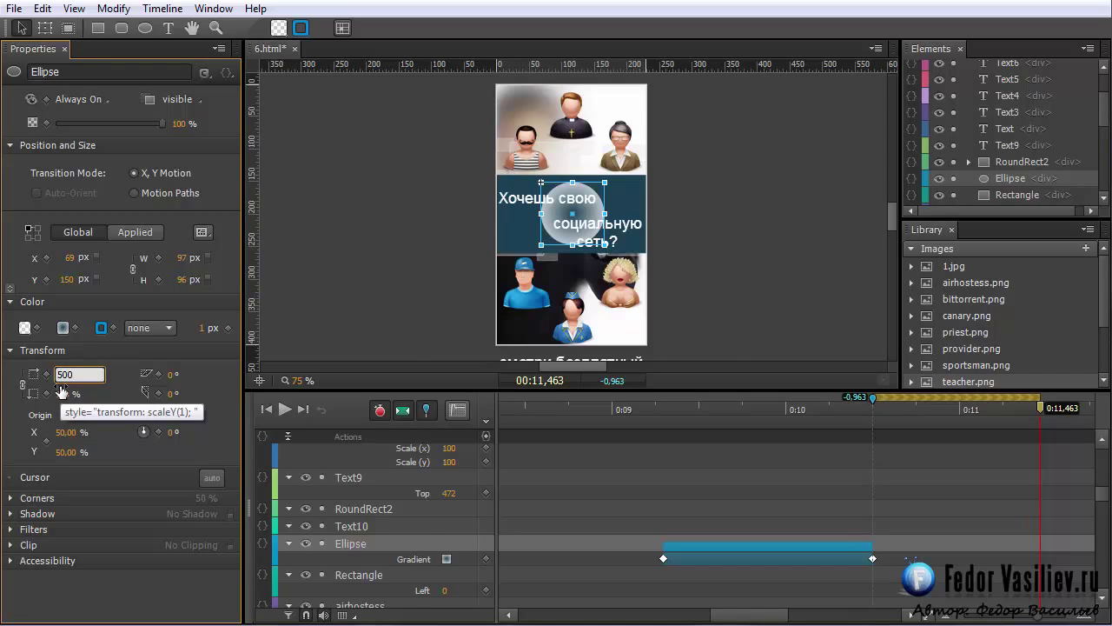
pyautogui.write('500')
pyautogui.press('Return')
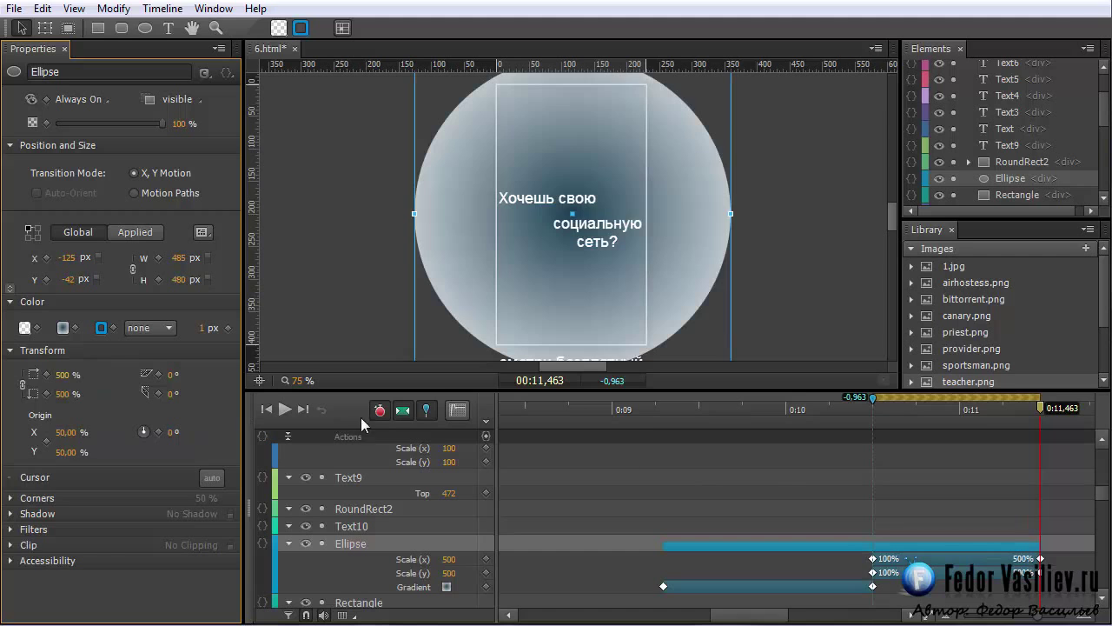
pyautogui.click(426, 411)
pyautogui.moveTo(1043, 410); pyautogui.dragTo(664, 431)
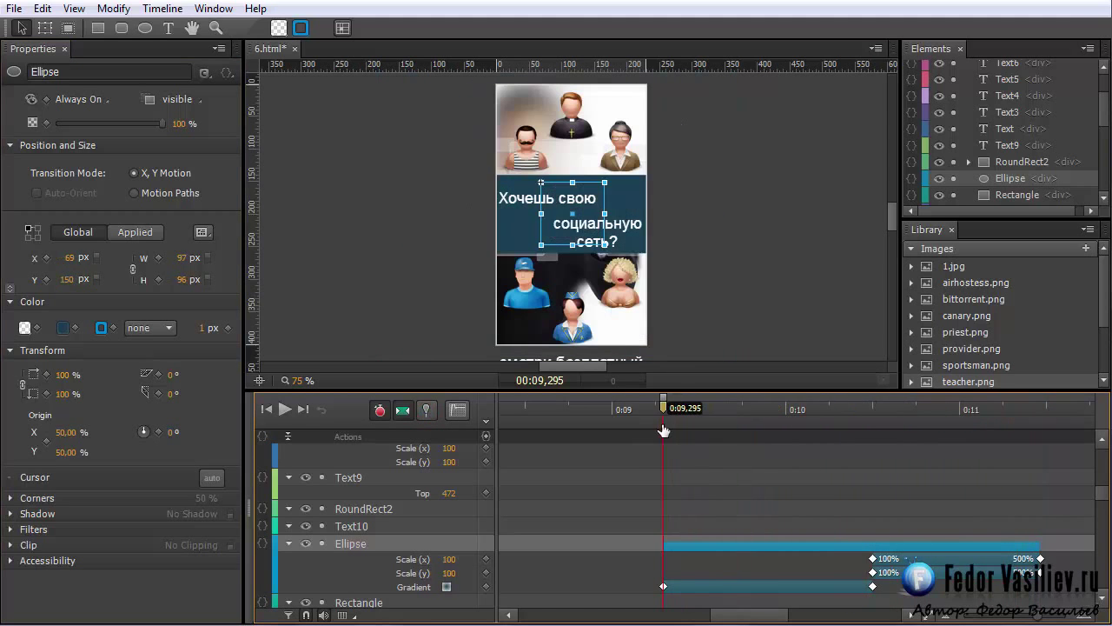
# Step: Animate the Ellipse's gradient from 0:10,835 to 0:11,614, moving the dark blue stop to the gradient's far end
pyautogui.click(285, 410)
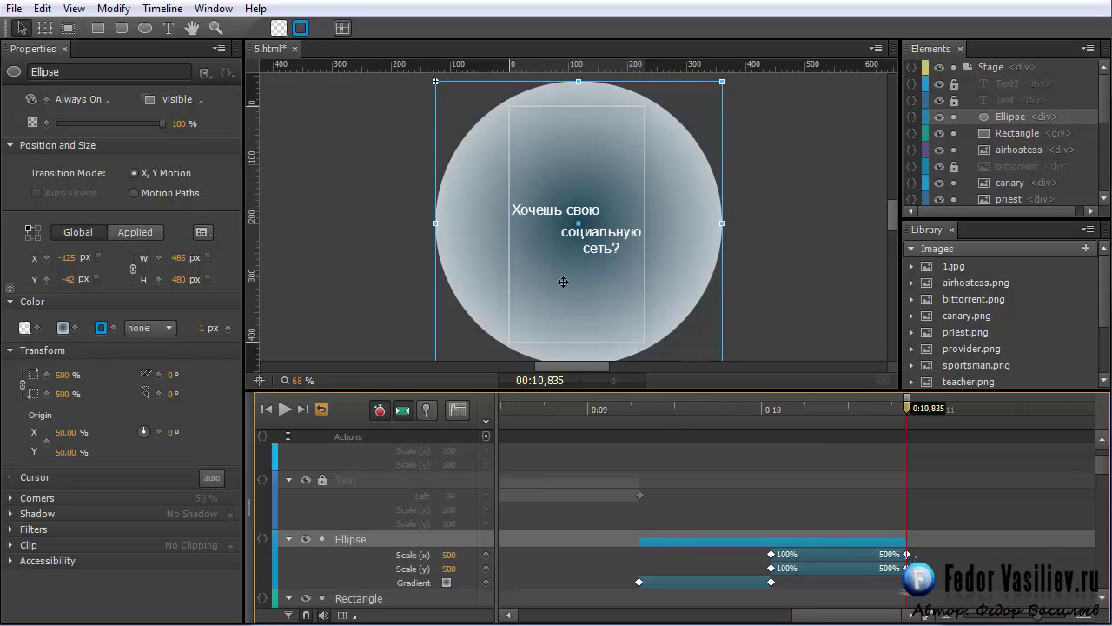
pyautogui.click(430, 414)
pyautogui.moveTo(906, 407); pyautogui.dragTo(1044, 426)
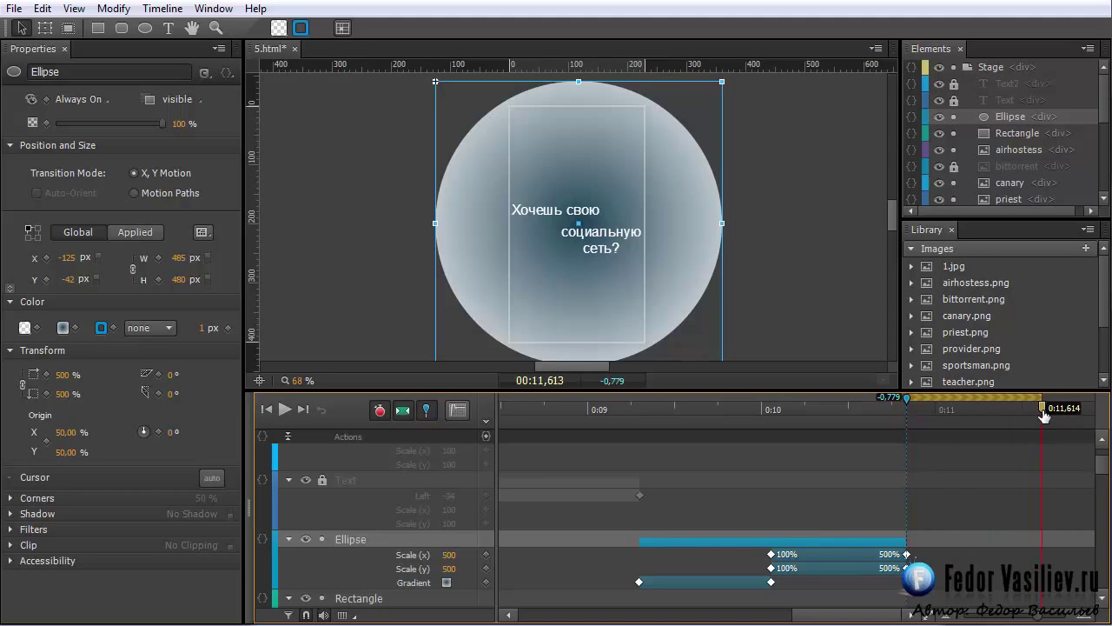
pyautogui.click(67, 331)
pyautogui.moveTo(35, 349); pyautogui.dragTo(224, 169)
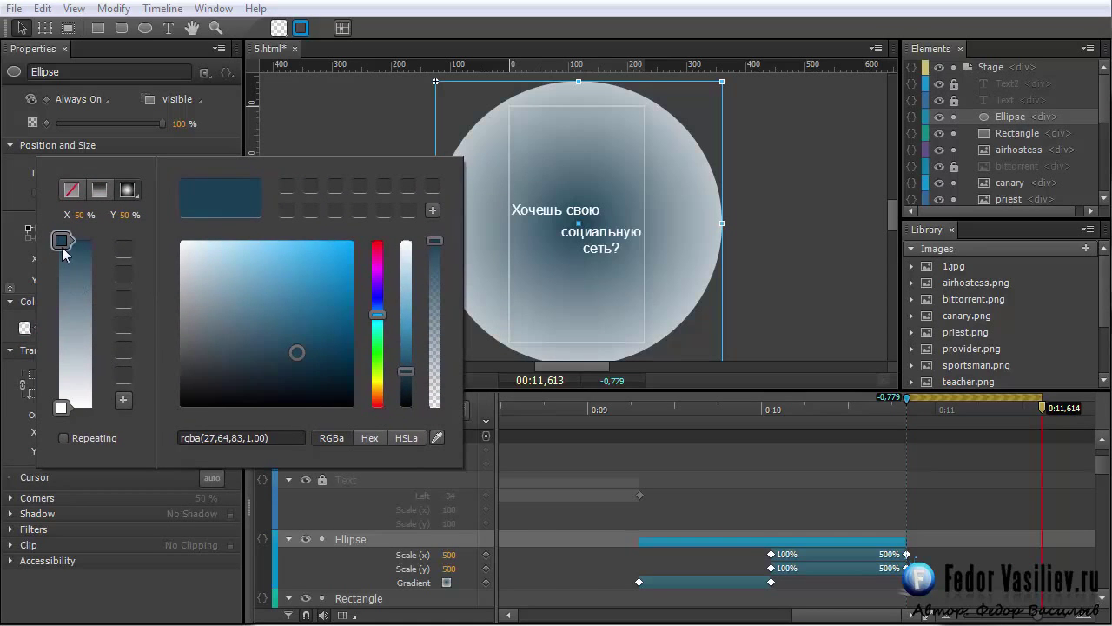
pyautogui.moveTo(62, 241); pyautogui.dragTo(61, 424)
pyautogui.click(784, 336)
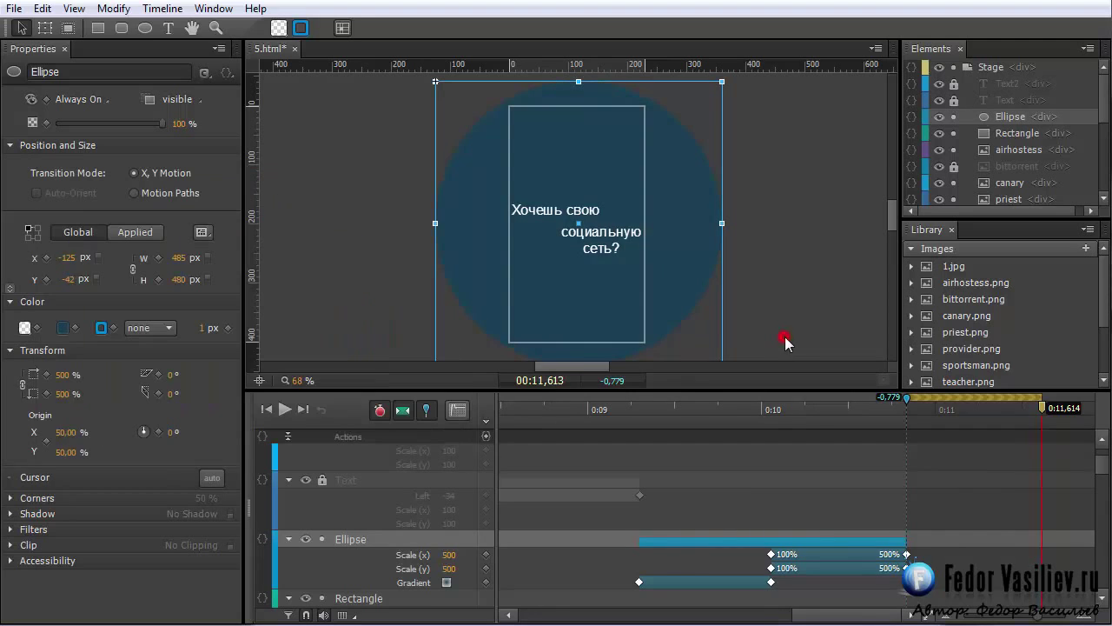
# Step: Turn off the Pin and preview the Ellipse animation from 0:09,114
pyautogui.moveTo(798, 411); pyautogui.dragTo(608, 409)
pyautogui.click(429, 411)
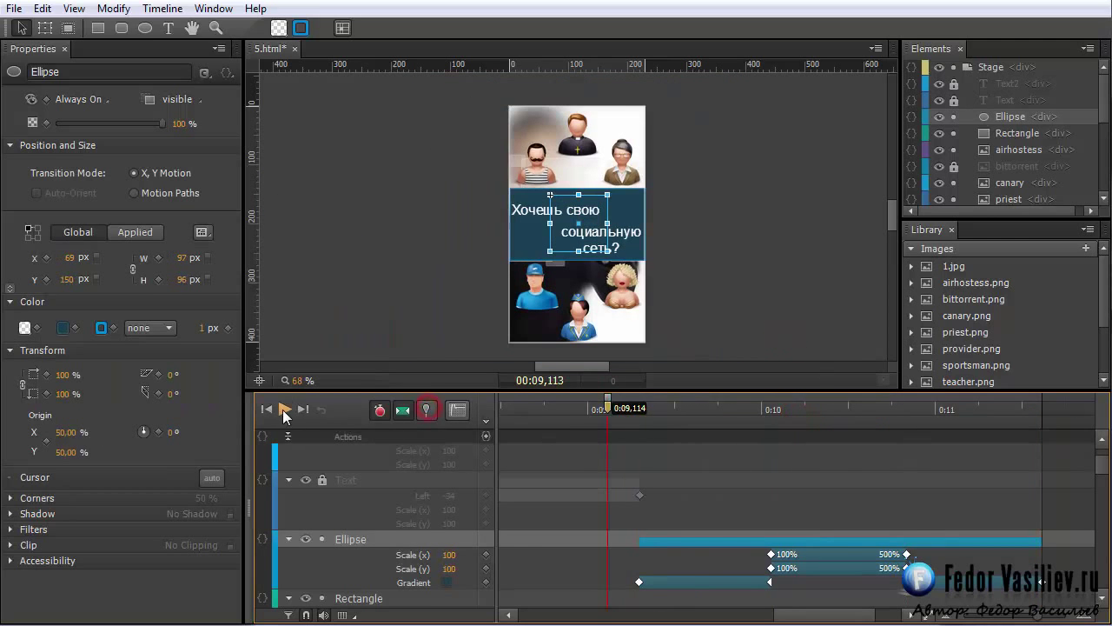
pyautogui.press('space')
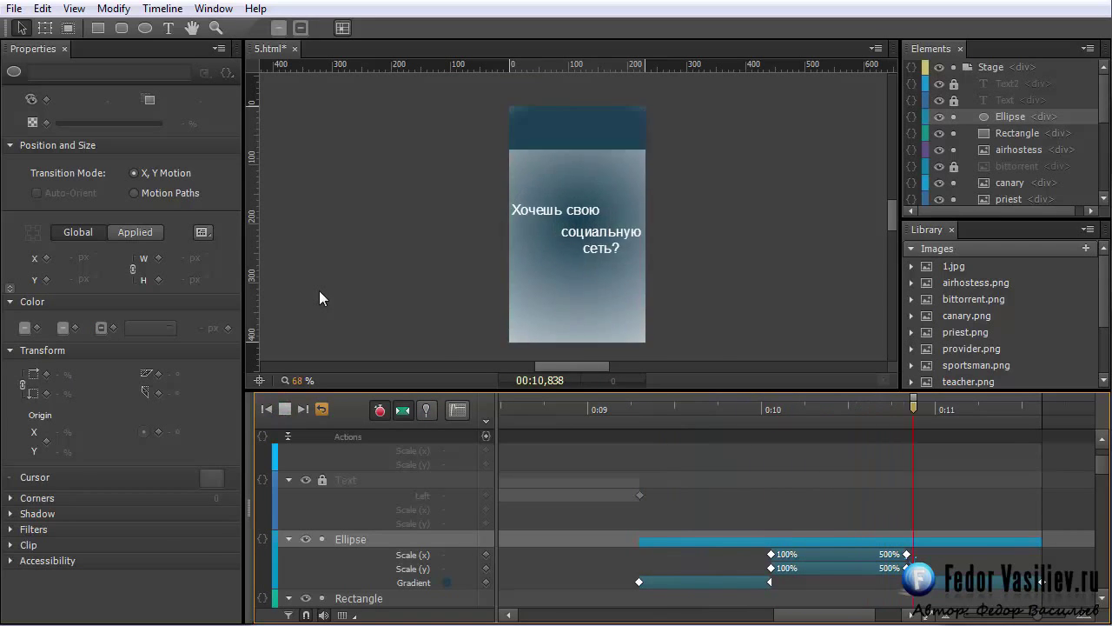
# Step: Set the easing of the Ellipse's gradient transition after 0:10,835 to Swing and preview the animation
pyautogui.moveTo(883, 416); pyautogui.dragTo(907, 408)
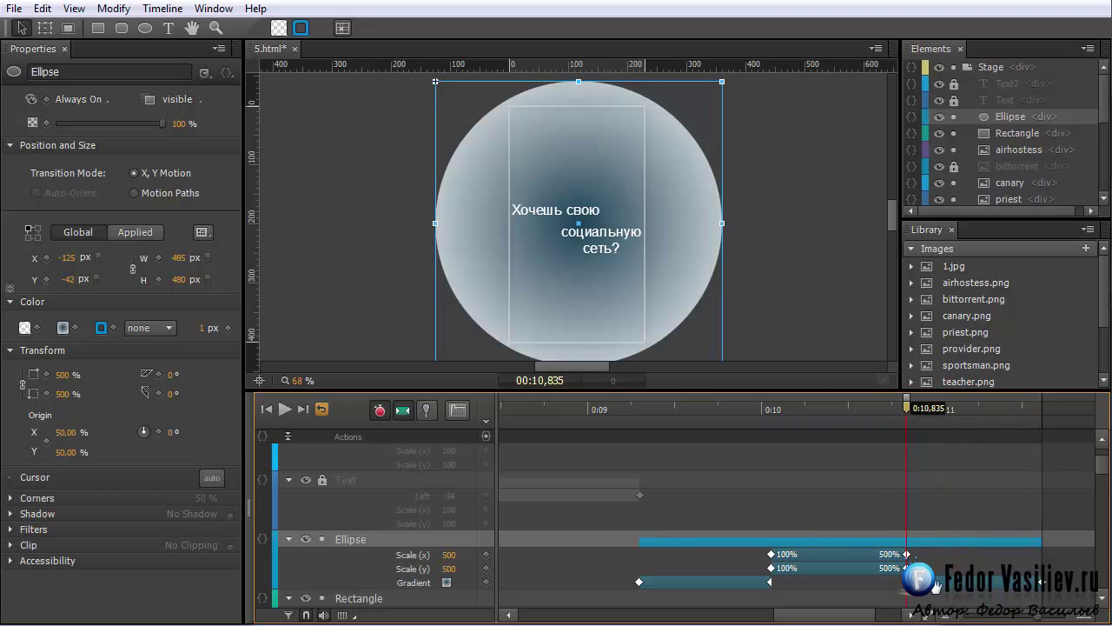
pyautogui.click(457, 409)
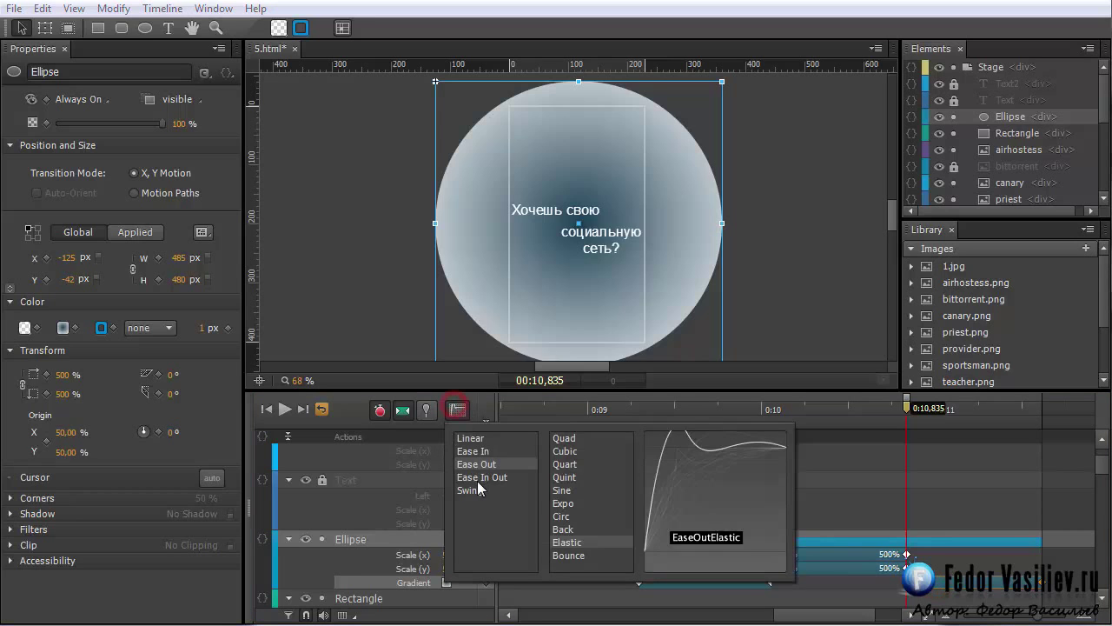
pyautogui.click(479, 492)
pyautogui.moveTo(871, 409); pyautogui.dragTo(619, 413)
pyautogui.press('space')
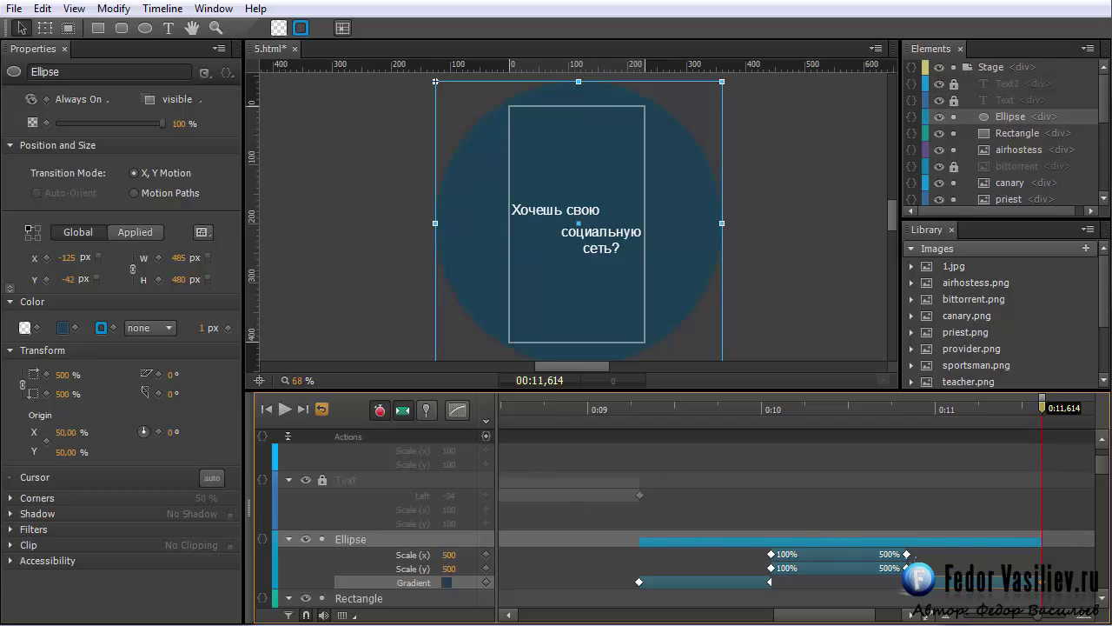
# Step: Unlock the caption texts and animate Text2 from 0:11,614 to 0:12,250, sliding it straight down below the stage to Y 410 px
pyautogui.hotkey('ctrl', '-')
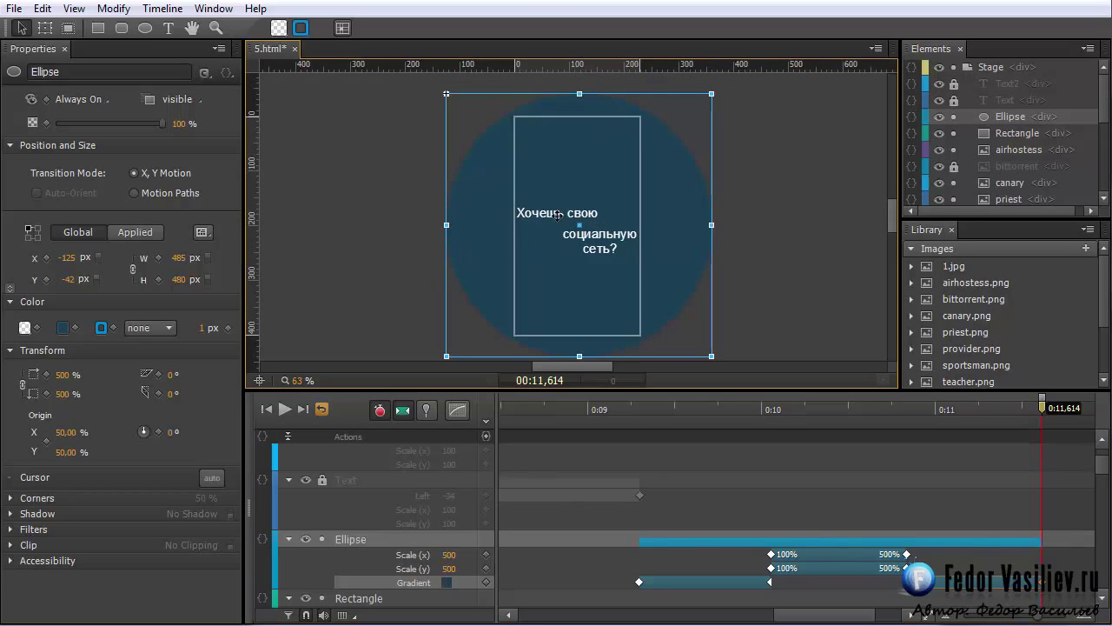
pyautogui.hotkey('ctrl', 'z')
pyautogui.click(599, 245)
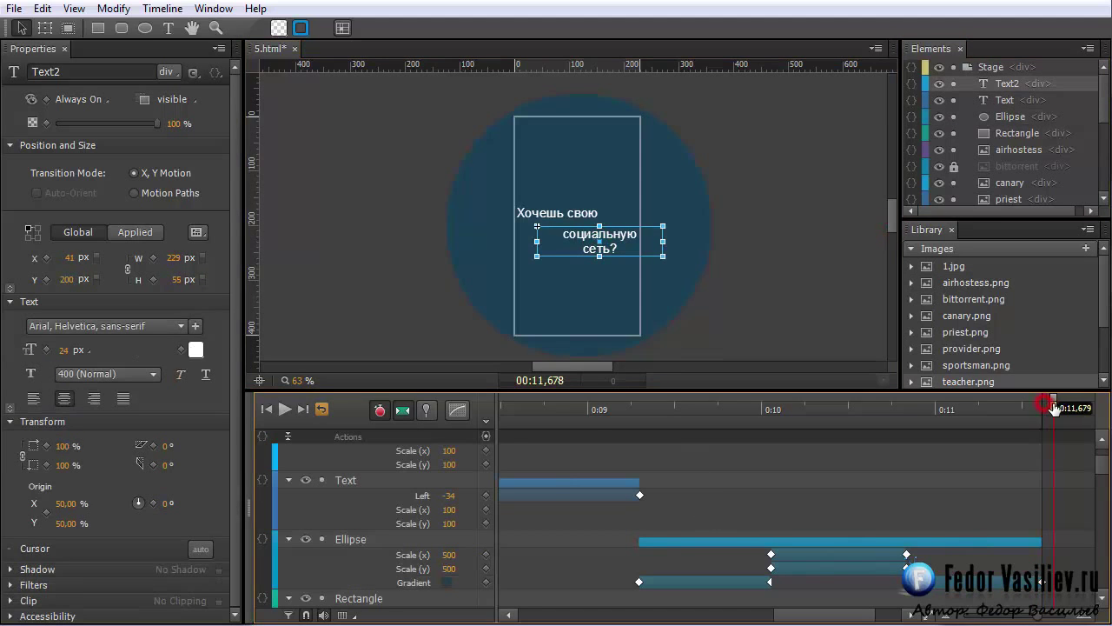
pyautogui.moveTo(822, 617); pyautogui.dragTo(849, 617)
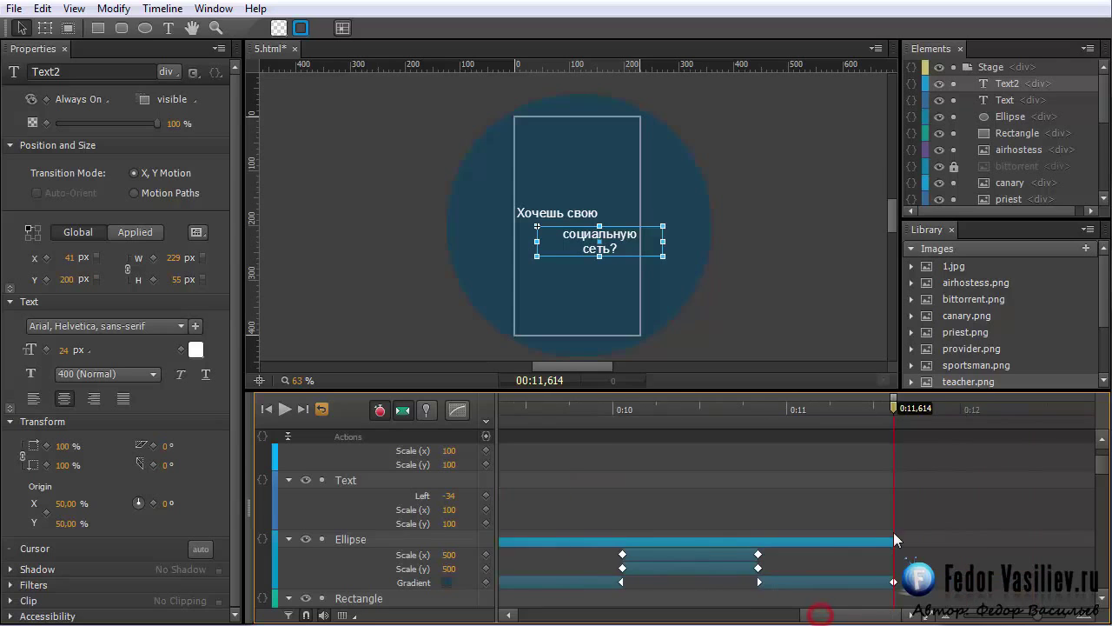
pyautogui.press('p')
pyautogui.moveTo(894, 414); pyautogui.dragTo(1005, 430)
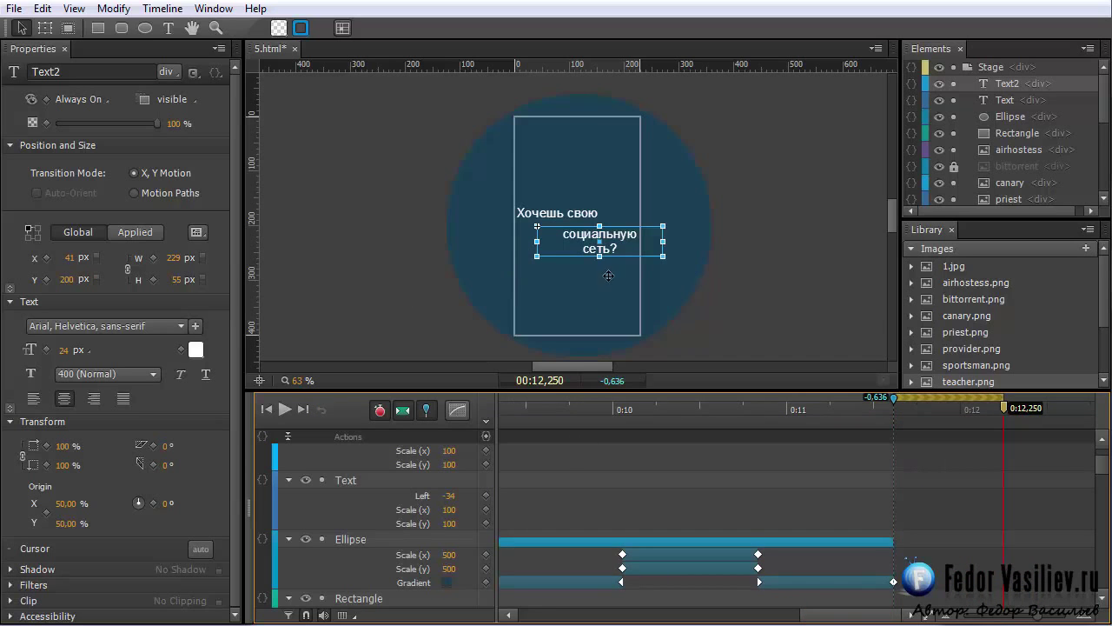
pyautogui.hotkey('shift', 'Down')
pyautogui.hotkey('shift', 'Down')
pyautogui.hotkey('shift', 'Down')
pyautogui.hotkey('shift', 'Down')
pyautogui.hotkey('shift', 'Down')
pyautogui.hotkey('shift', 'Down')
pyautogui.hotkey('shift', 'Down')
pyautogui.hotkey('shift', 'Down')
pyautogui.hotkey('shift', 'Down')
pyautogui.hotkey('shift', 'Down')
pyautogui.hotkey('shift', 'Down')
pyautogui.hotkey('shift', 'Down')
pyautogui.hotkey('shift', 'Down')
pyautogui.hotkey('shift', 'Down')
pyautogui.hotkey('shift', 'Down')
pyautogui.hotkey('shift', 'Down')
pyautogui.hotkey('shift', 'Down')
pyautogui.hotkey('shift', 'Down')
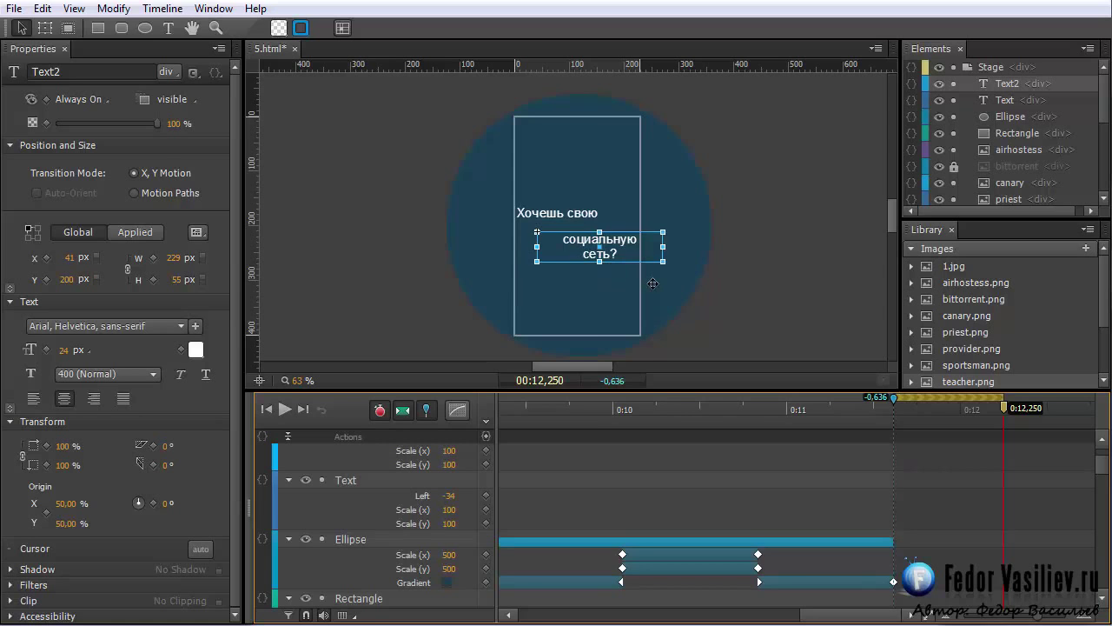
pyautogui.hotkey('shift', 'Down')
pyautogui.hotkey('shift', 'Down')
pyautogui.hotkey('shift', 'Down')
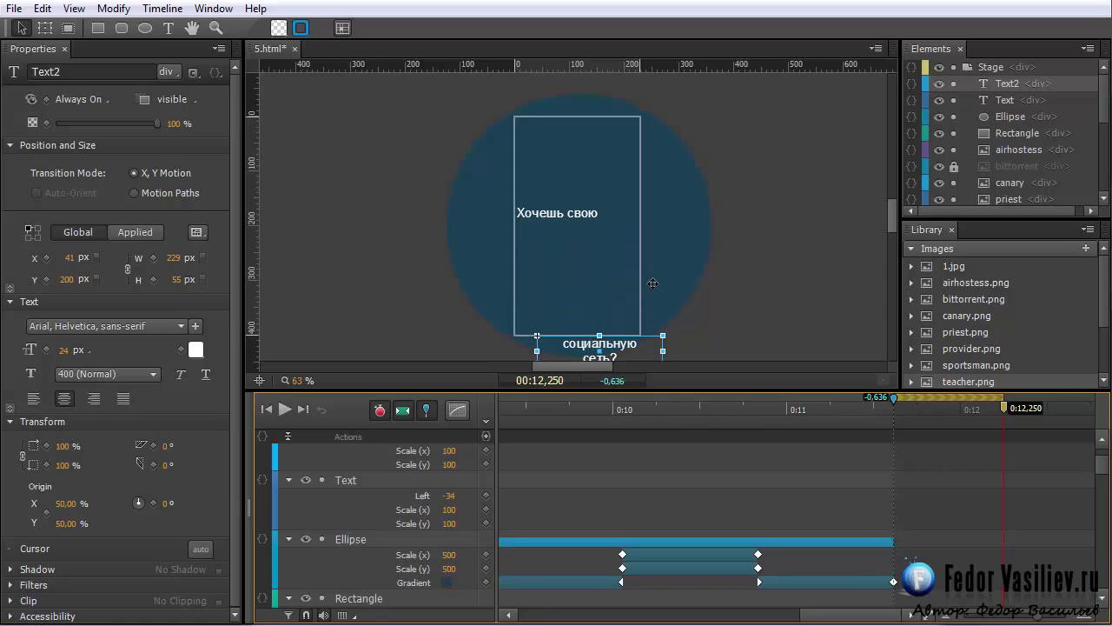
# Step: Set the easing of Text2's downward transition to Ease In Out Elastic and preview it from 0:11,614
pyautogui.moveTo(812, 412); pyautogui.dragTo(916, 423)
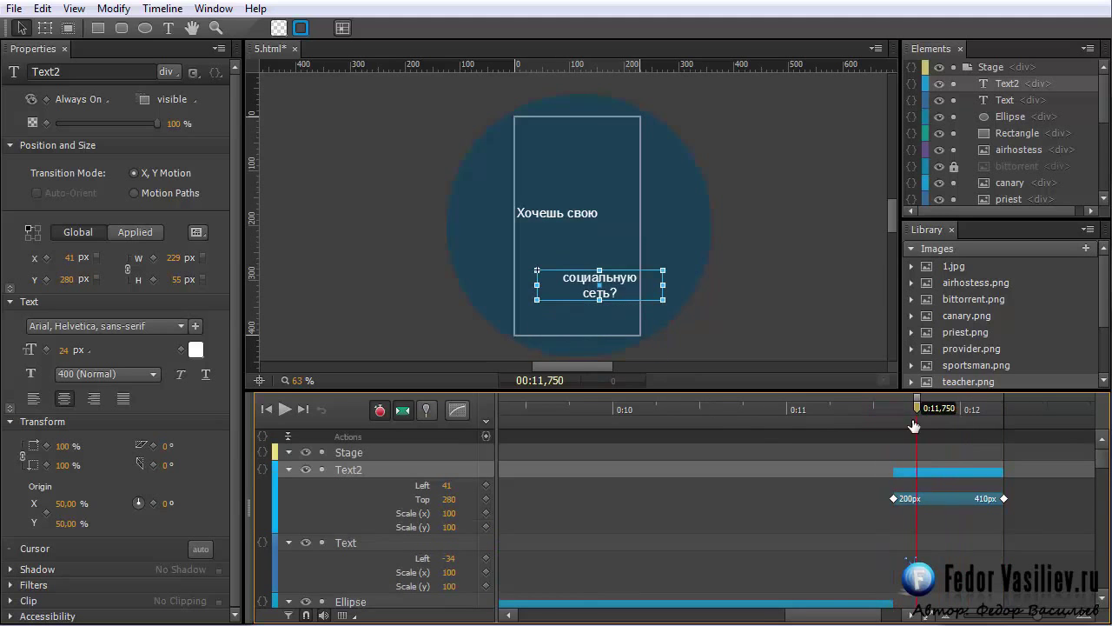
pyautogui.click(926, 472)
pyautogui.click(457, 410)
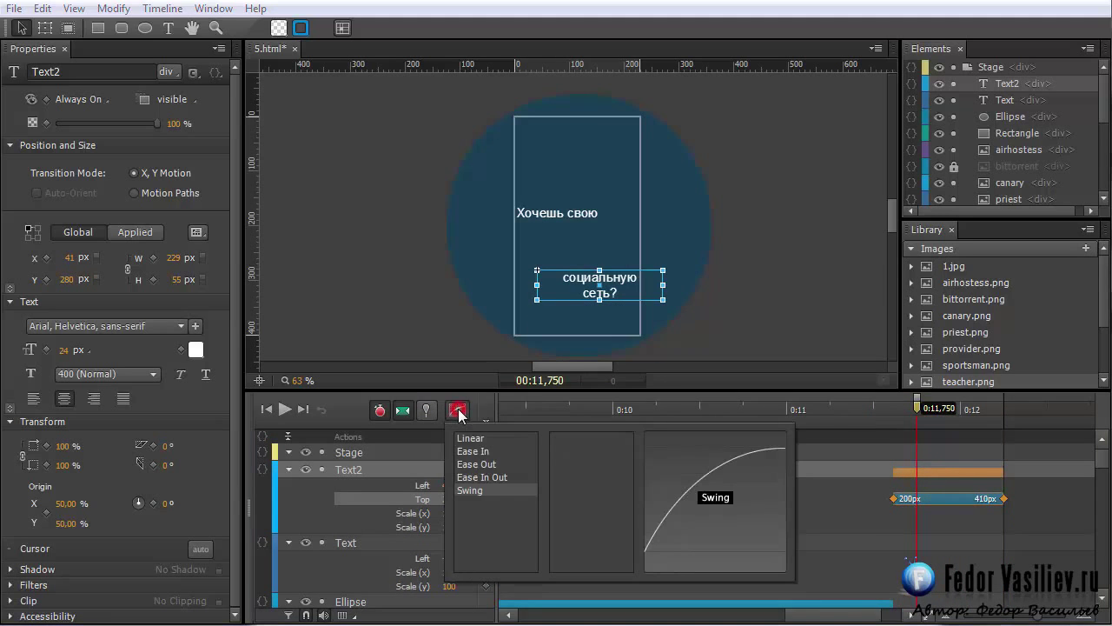
pyautogui.click(483, 477)
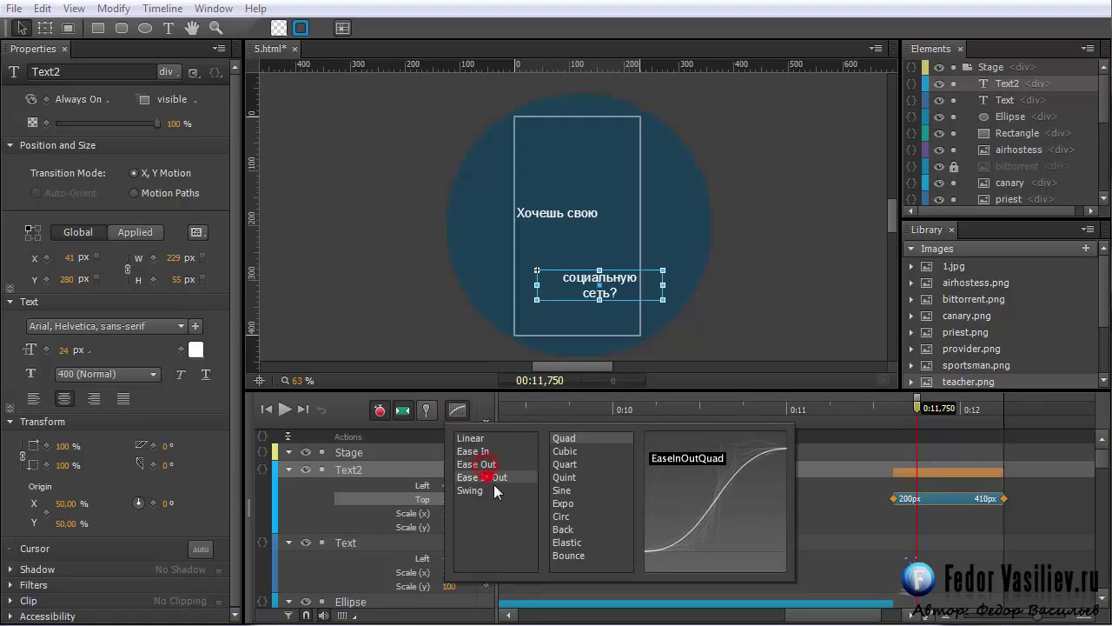
pyautogui.click(569, 543)
pyautogui.click(898, 417)
pyautogui.moveTo(901, 419); pyautogui.dragTo(894, 419)
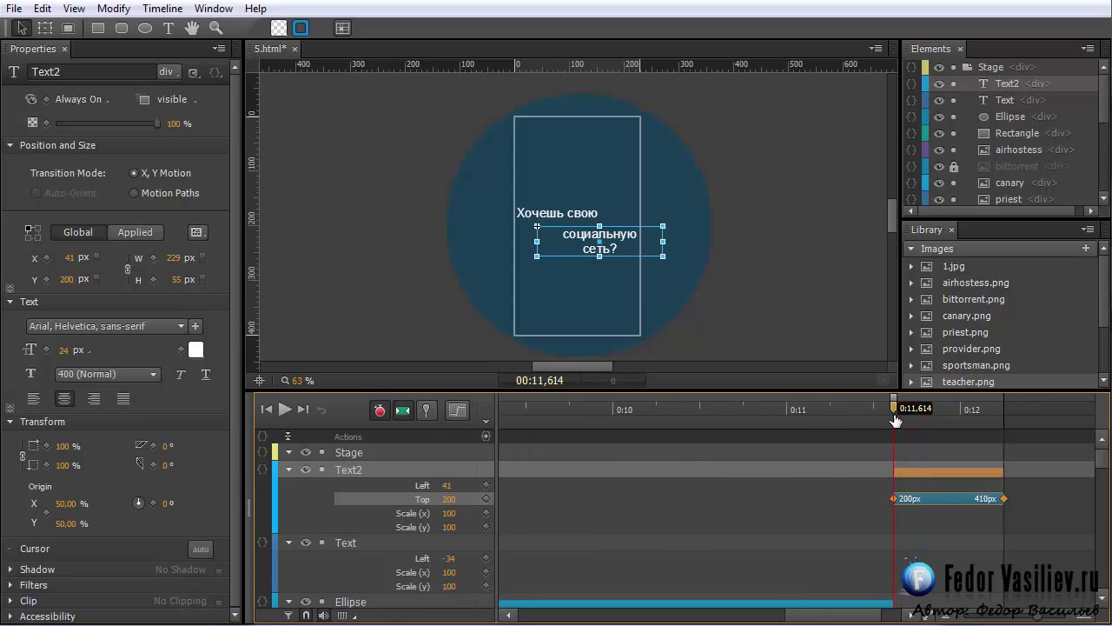
pyautogui.click(279, 412)
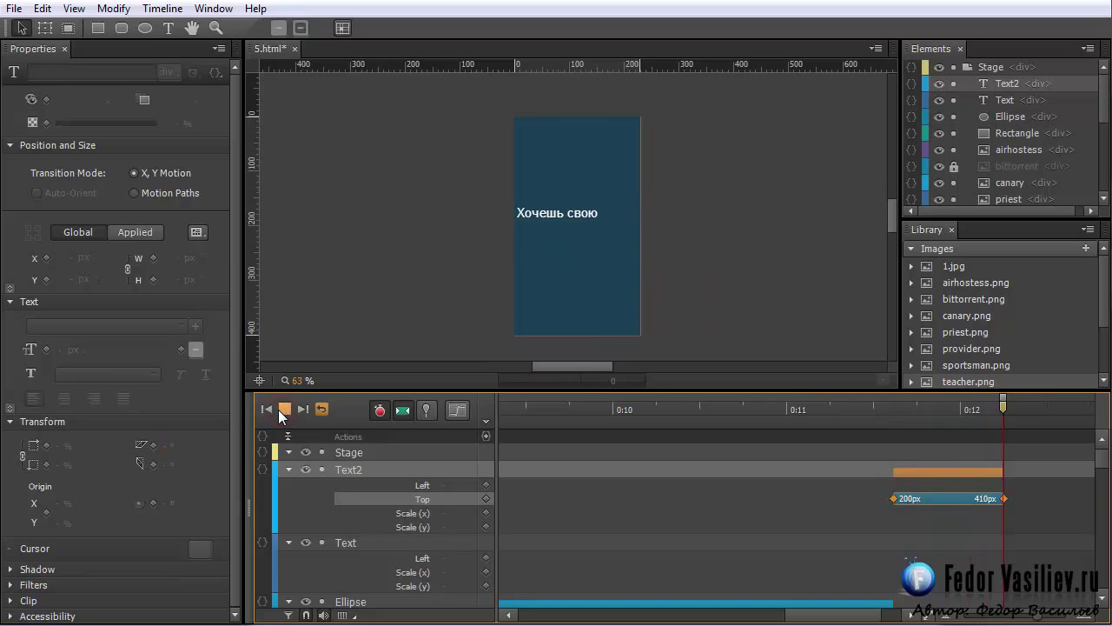
# Step: Animate the caption "Хочешь свою" from 0:11,925 to 0:12,500, sliding it straight down below the stage to Y 413 px
pyautogui.moveTo(905, 409); pyautogui.dragTo(951, 439)
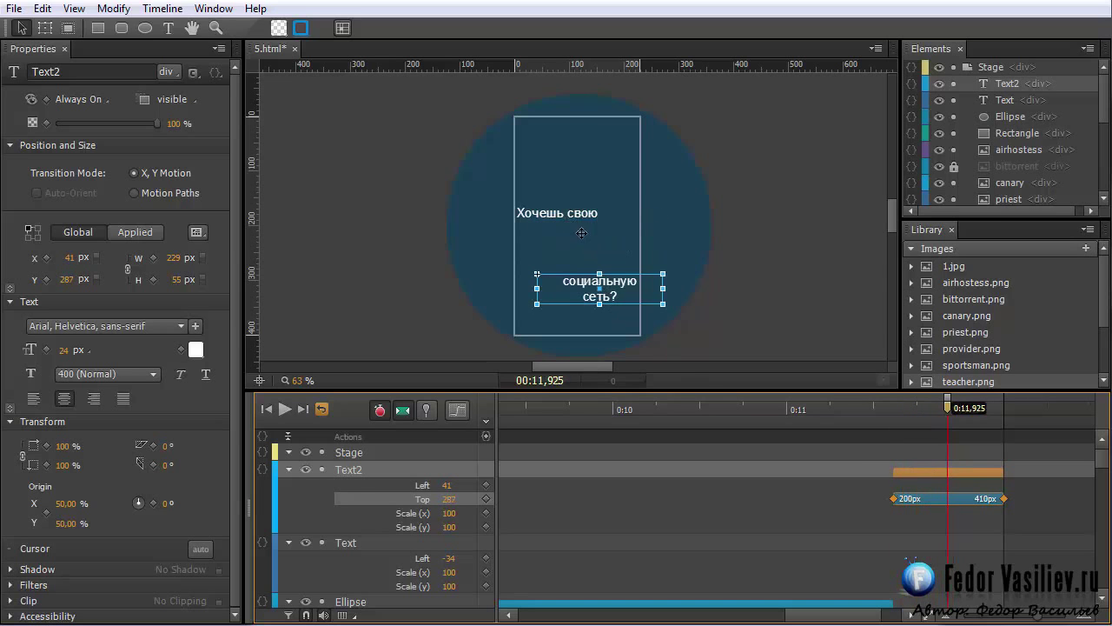
pyautogui.click(586, 214)
pyautogui.click(426, 409)
pyautogui.moveTo(949, 419); pyautogui.dragTo(1047, 420)
pyautogui.hotkey('shift', 'Down')
pyautogui.hotkey('shift', 'Down')
pyautogui.hotkey('shift', 'Down')
pyautogui.hotkey('shift', 'Down')
pyautogui.hotkey('shift', 'Down')
pyautogui.hotkey('shift', 'Down')
pyautogui.hotkey('shift', 'Down')
pyautogui.hotkey('shift', 'Down')
pyautogui.hotkey('shift', 'Down')
pyautogui.hotkey('shift', 'Down')
pyautogui.hotkey('shift', 'Down')
pyautogui.hotkey('shift', 'Down')
pyautogui.hotkey('shift', 'Down')
pyautogui.hotkey('shift', 'Down')
pyautogui.hotkey('shift', 'Down')
pyautogui.hotkey('shift', 'Down')
pyautogui.hotkey('shift', 'Down')
pyautogui.hotkey('shift', 'Down')
pyautogui.hotkey('shift', 'Down')
pyautogui.hotkey('shift', 'Down')
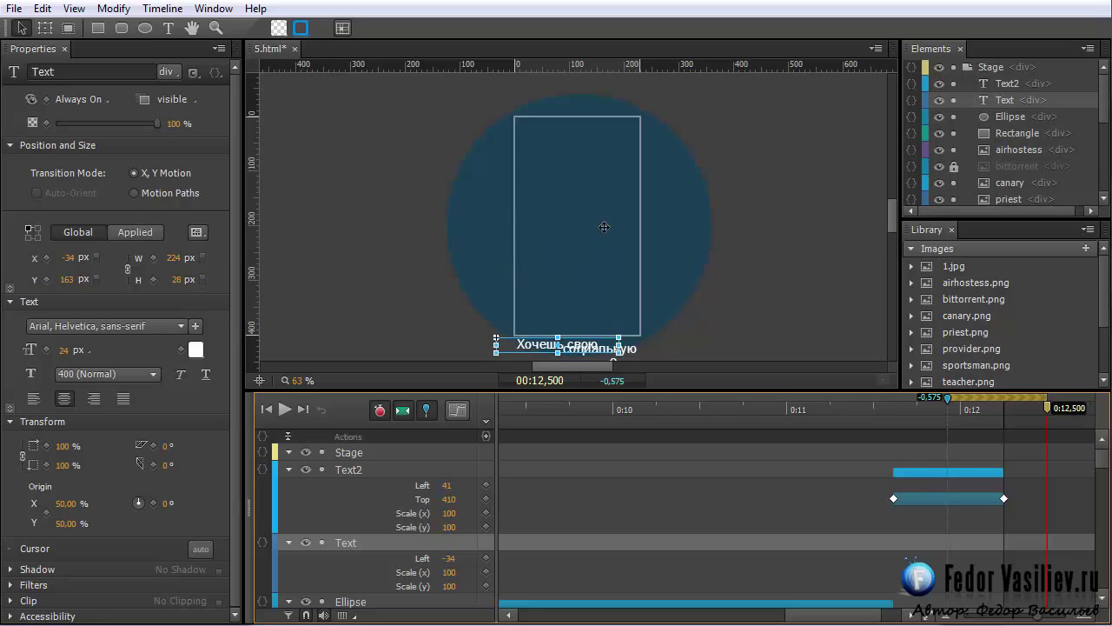
pyautogui.hotkey('shift', 'Down')
pyautogui.click(426, 411)
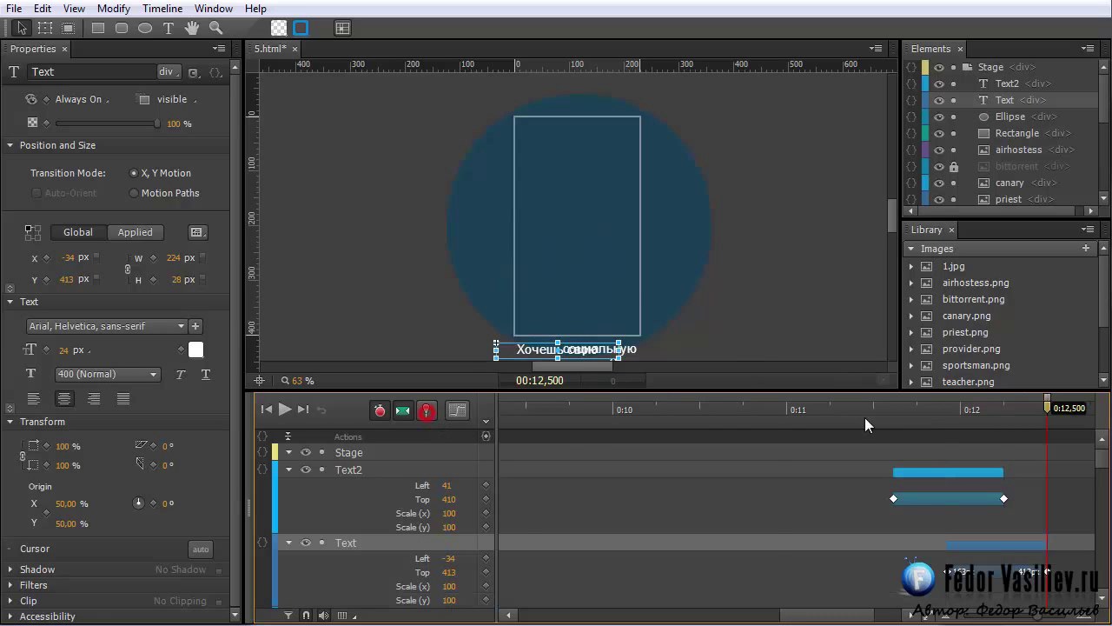
# Step: Preview the circle and caption exit animations from 0:09,095
pyautogui.moveTo(779, 406); pyautogui.dragTo(323, 419)
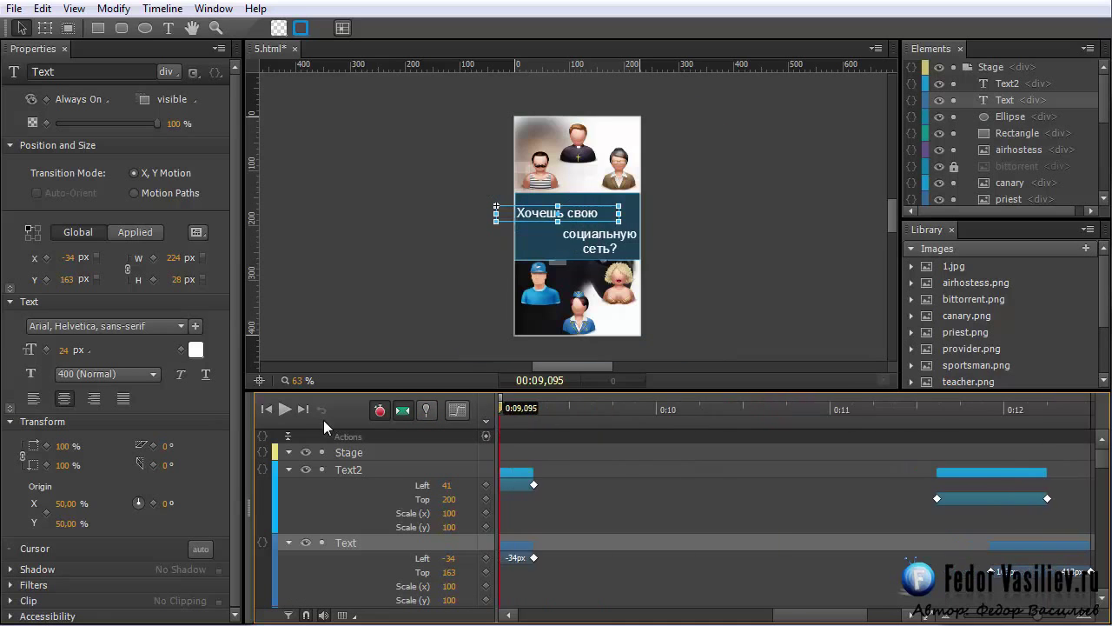
pyautogui.click(283, 412)
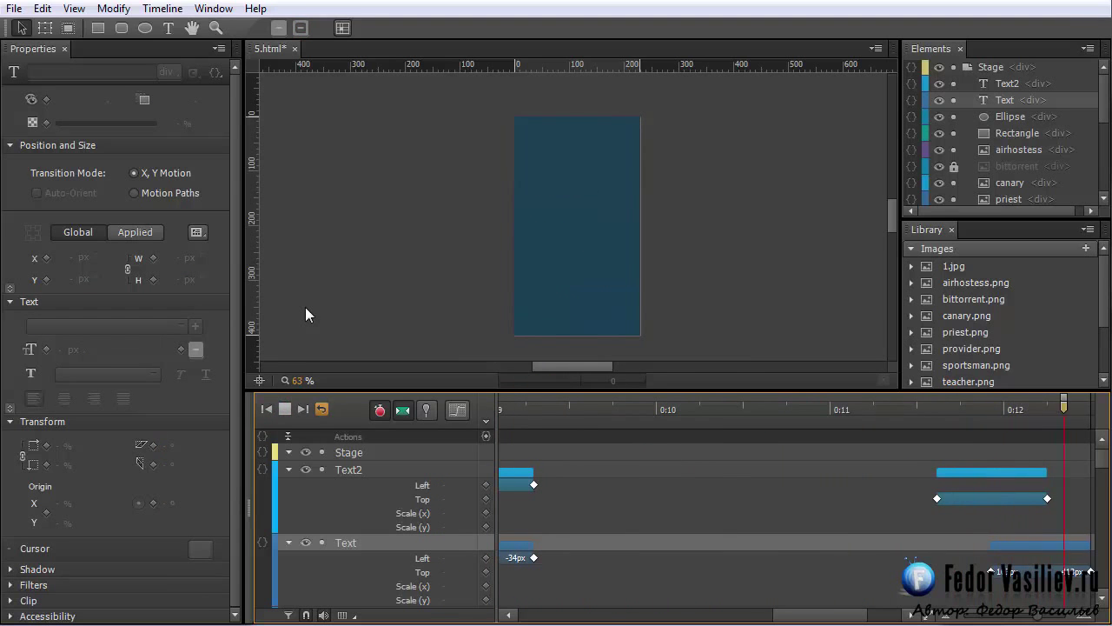
pyautogui.moveTo(954, 406); pyautogui.dragTo(1003, 406)
pyautogui.hscroll(5, 829, 460)
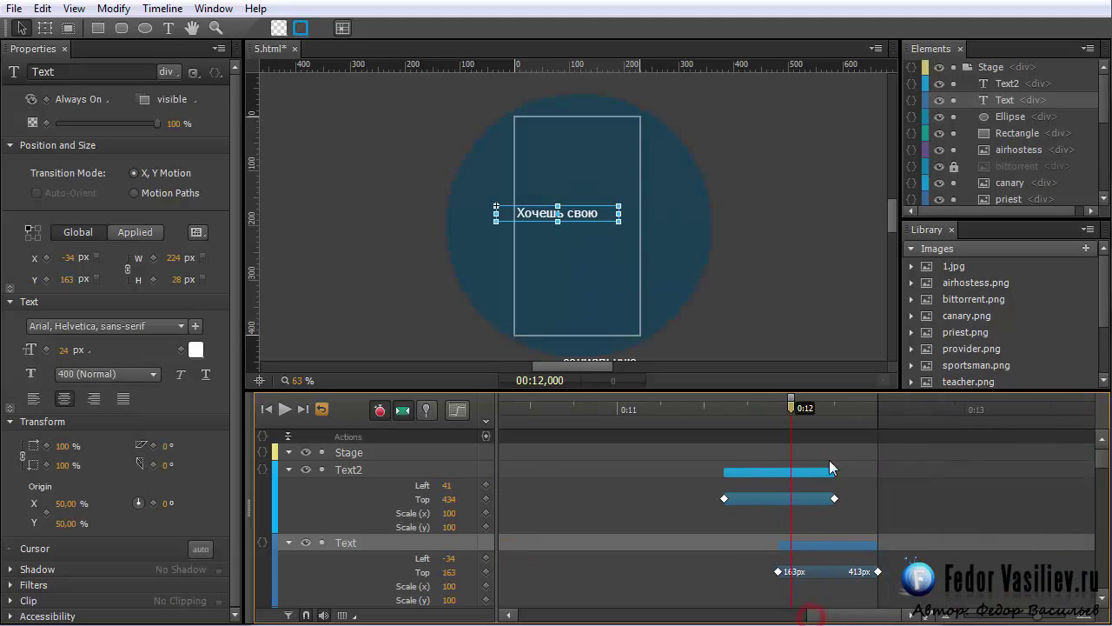
# Step: At 0:12,500, add the text "Создай свою" near the stage's upper-left corner
pyautogui.moveTo(792, 407); pyautogui.dragTo(874, 431)
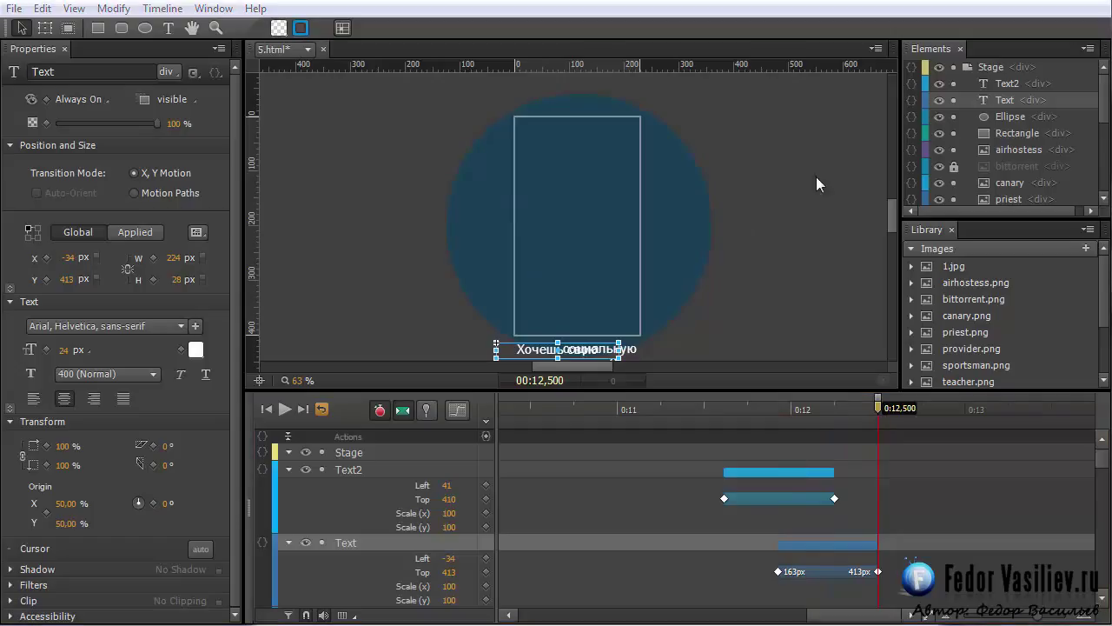
pyautogui.click(169, 28)
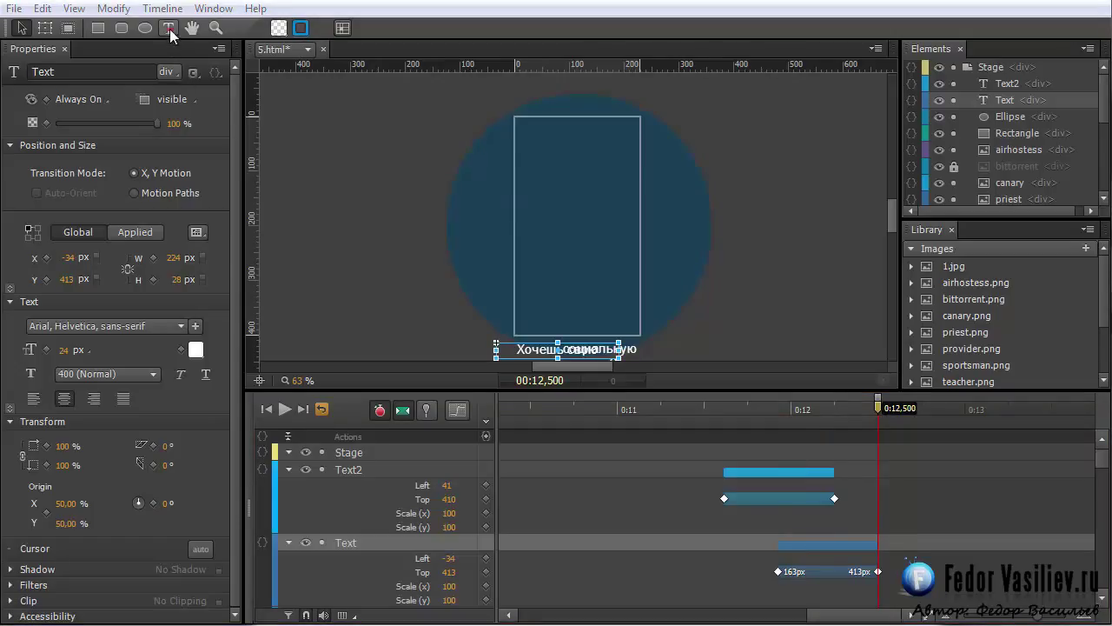
pyautogui.click(519, 125)
pyautogui.rightClick(375, 109)
pyautogui.click(415, 185)
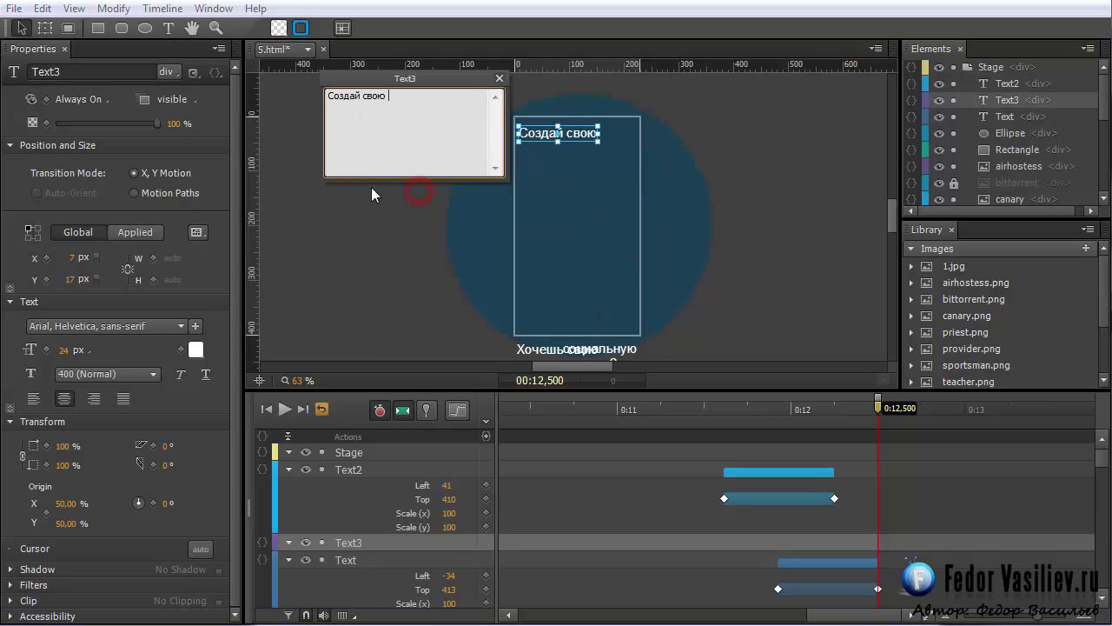
pyautogui.click(500, 79)
# Step: Widen the "Создай свою" text box to the stage's 230 px width at X 0 and move it above the stage to about Y -51 px
pyautogui.moveTo(595, 133); pyautogui.dragTo(641, 133)
pyautogui.moveTo(520, 133); pyautogui.dragTo(516, 133)
pyautogui.moveTo(302, 380); pyautogui.dragTo(322, 383)
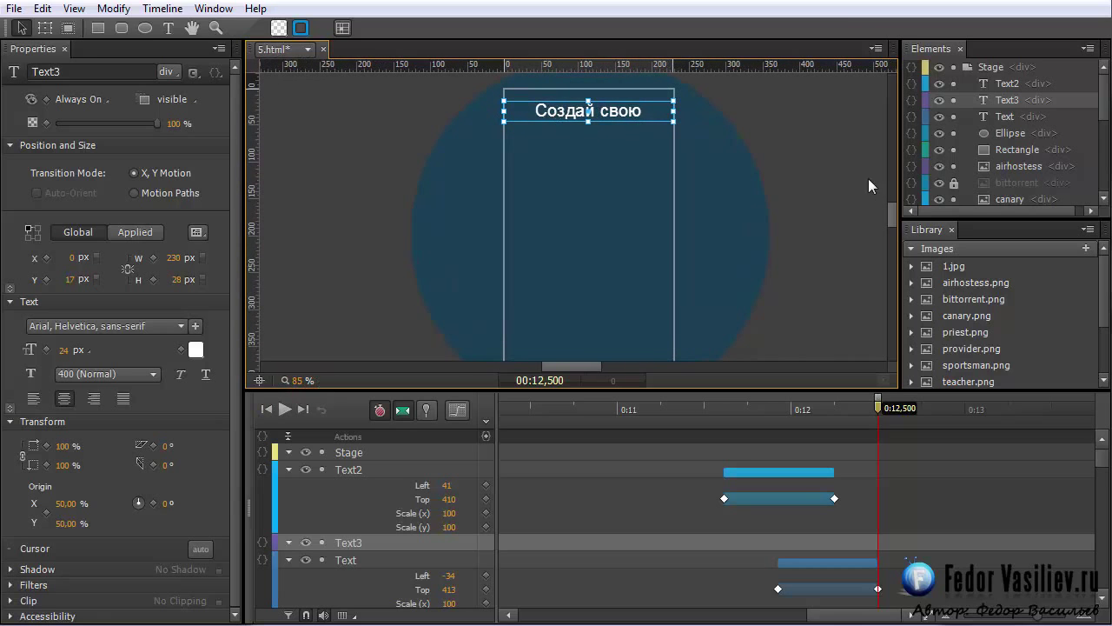
pyautogui.moveTo(890, 212); pyautogui.dragTo(892, 206)
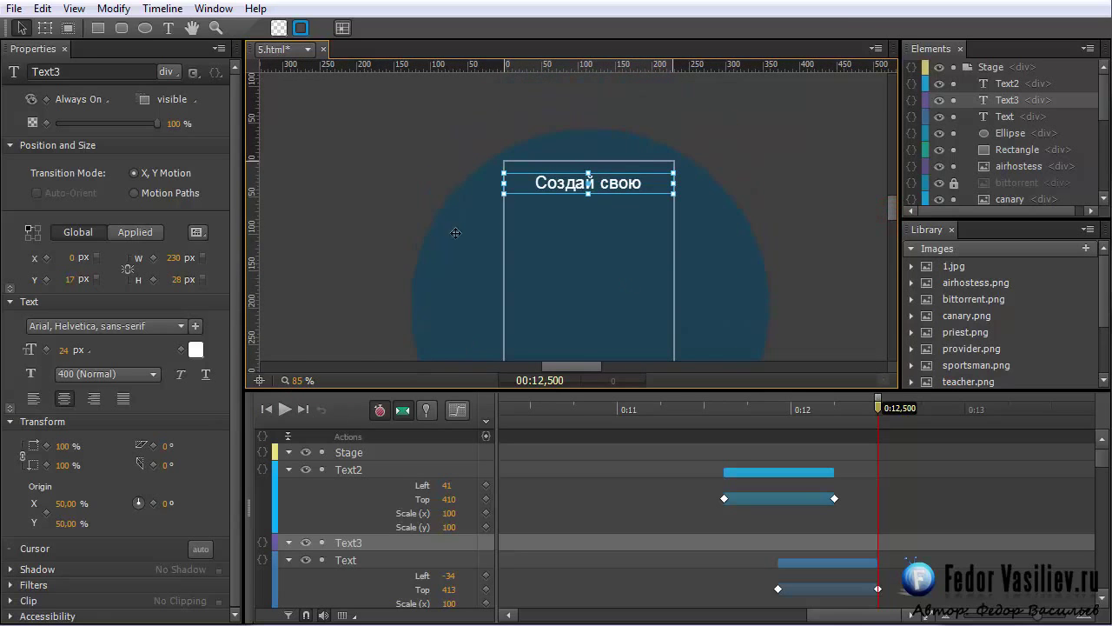
pyautogui.moveTo(552, 188); pyautogui.dragTo(532, 143)
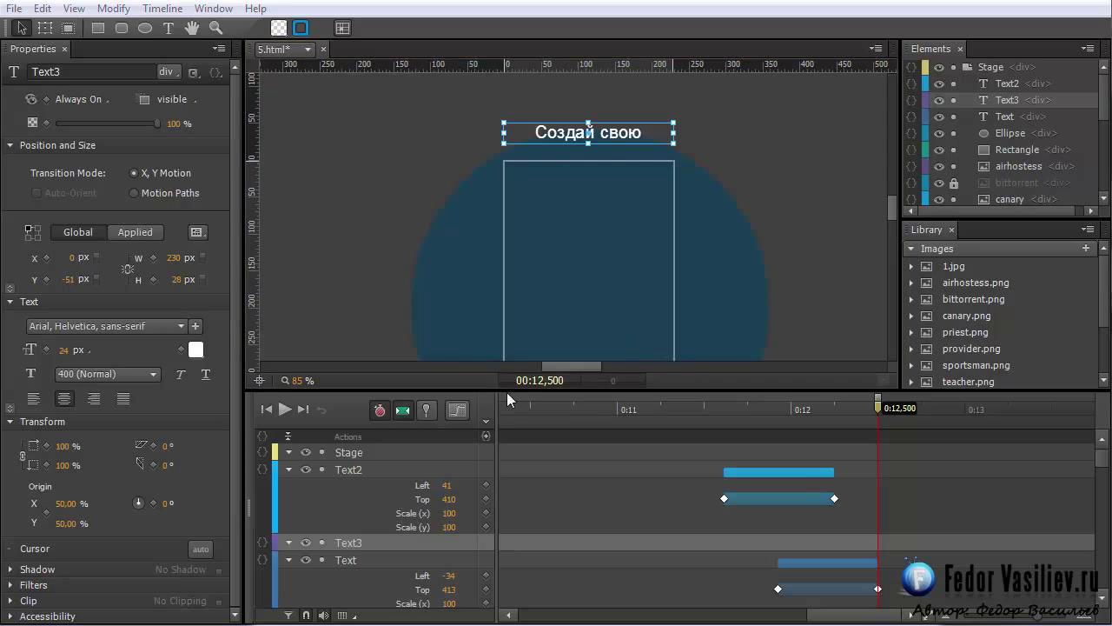
# Step: Add a text box of about 230 × 32 px at X 0, Y 38 px containing "социальную сеть"
pyautogui.click(168, 28)
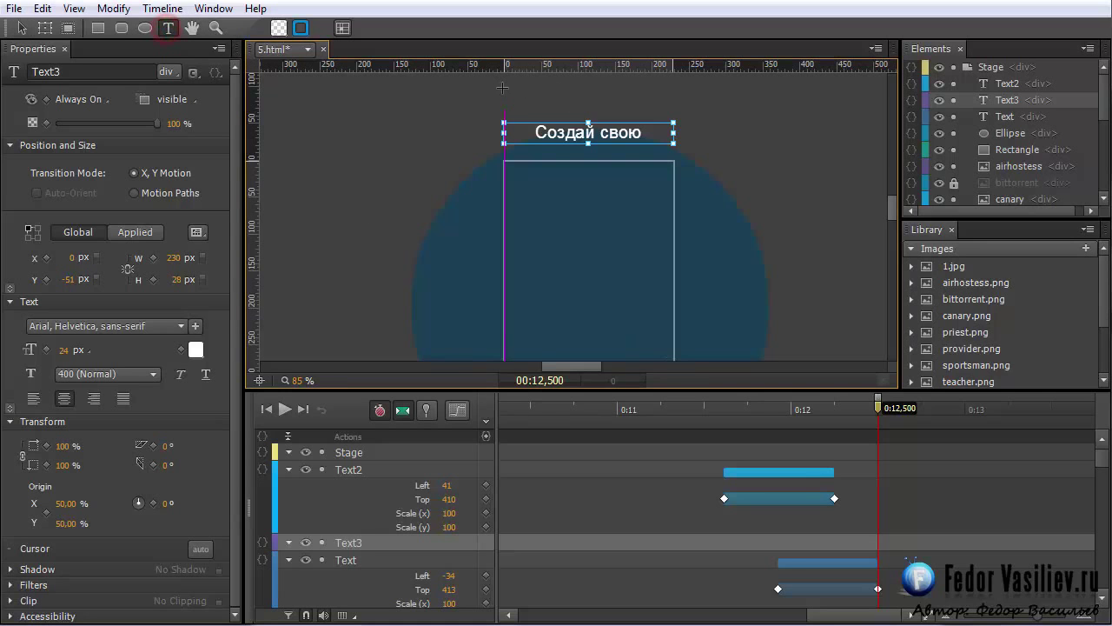
pyautogui.moveTo(503, 189); pyautogui.dragTo(680, 211)
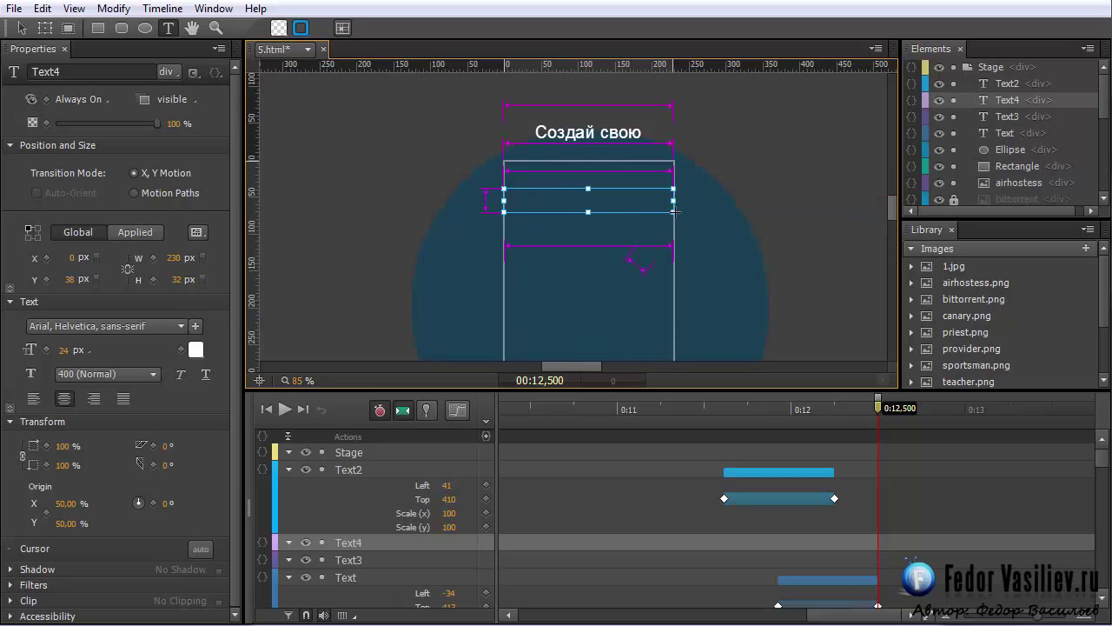
pyautogui.rightClick(358, 180)
pyautogui.click(414, 267)
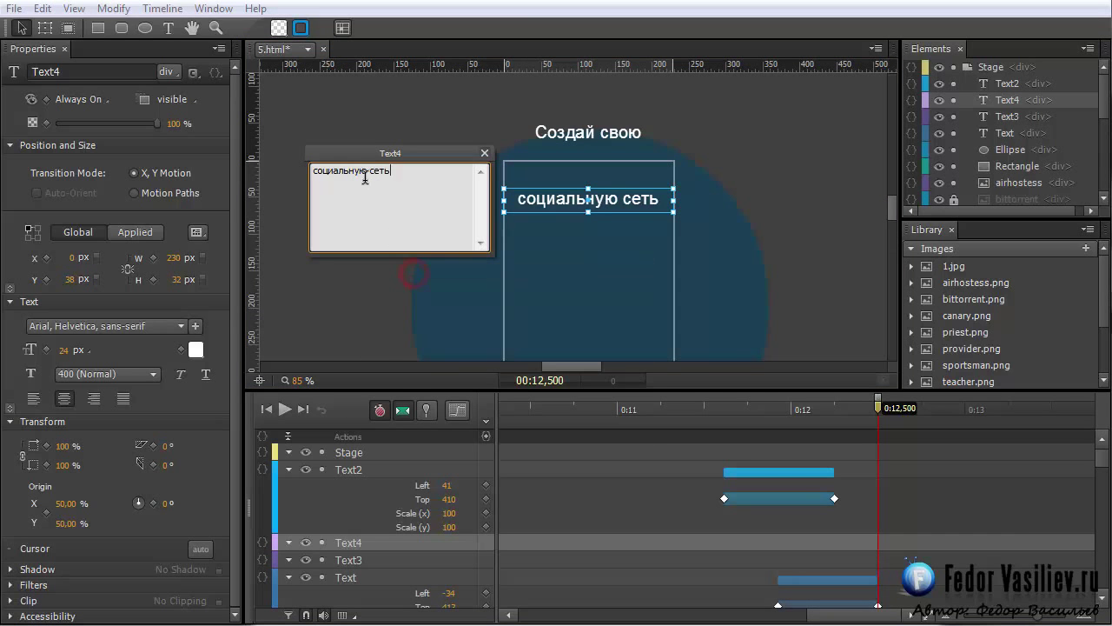
# Step: Finish editing the "социальную сеть" text and move its box above the stage to about Y -83 px
pyautogui.click(483, 152)
pyautogui.moveTo(542, 201); pyautogui.dragTo(543, 112)
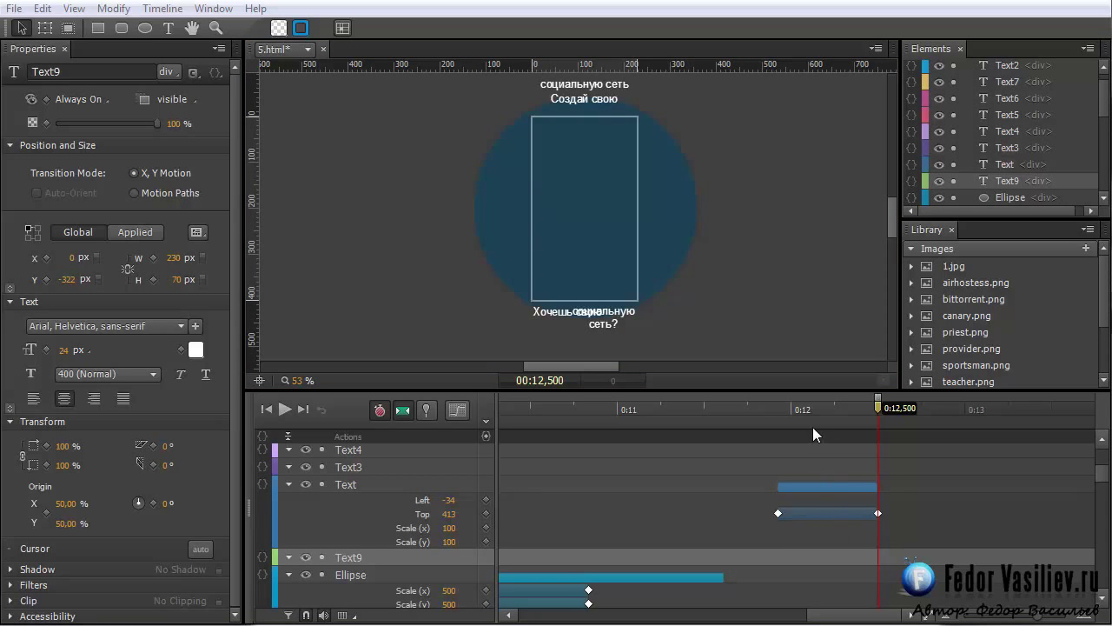
# Step: Animate the "Создай свою" text between 0:12,500 and 0:13,000 so it slides down into the stage to Y 49 px
pyautogui.moveTo(892, 232); pyautogui.dragTo(891, 214)
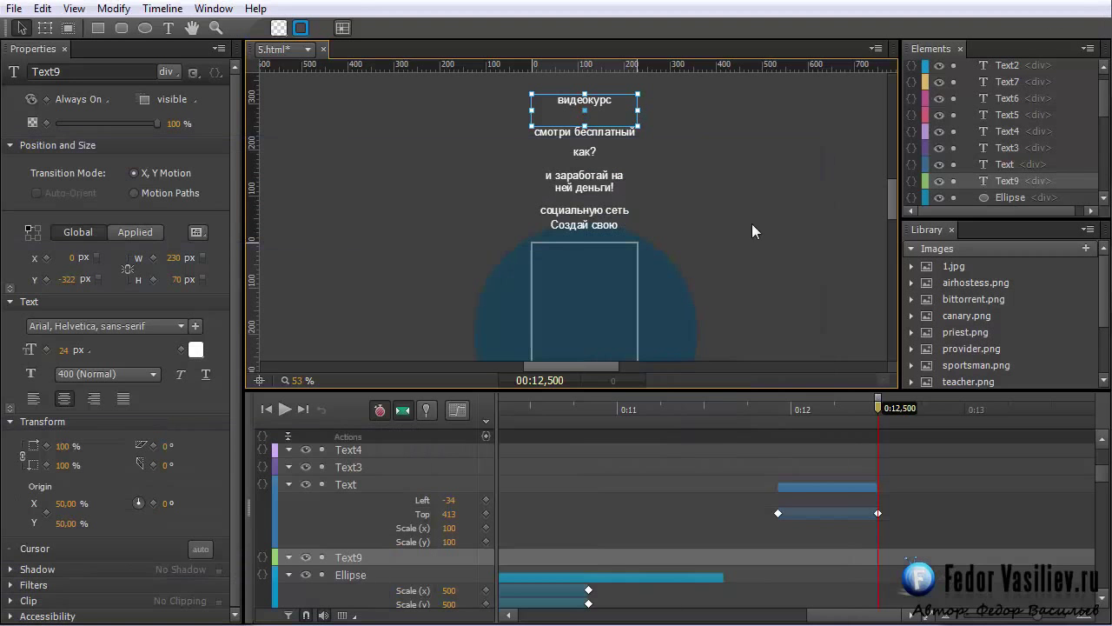
pyautogui.click(585, 227)
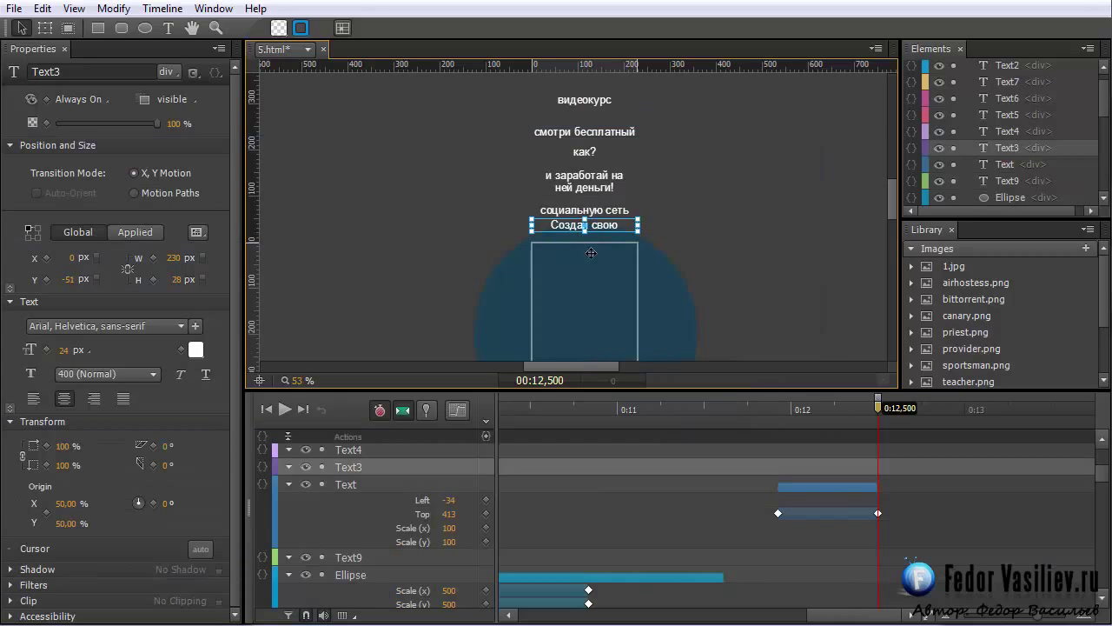
pyautogui.moveTo(893, 205); pyautogui.dragTo(892, 211)
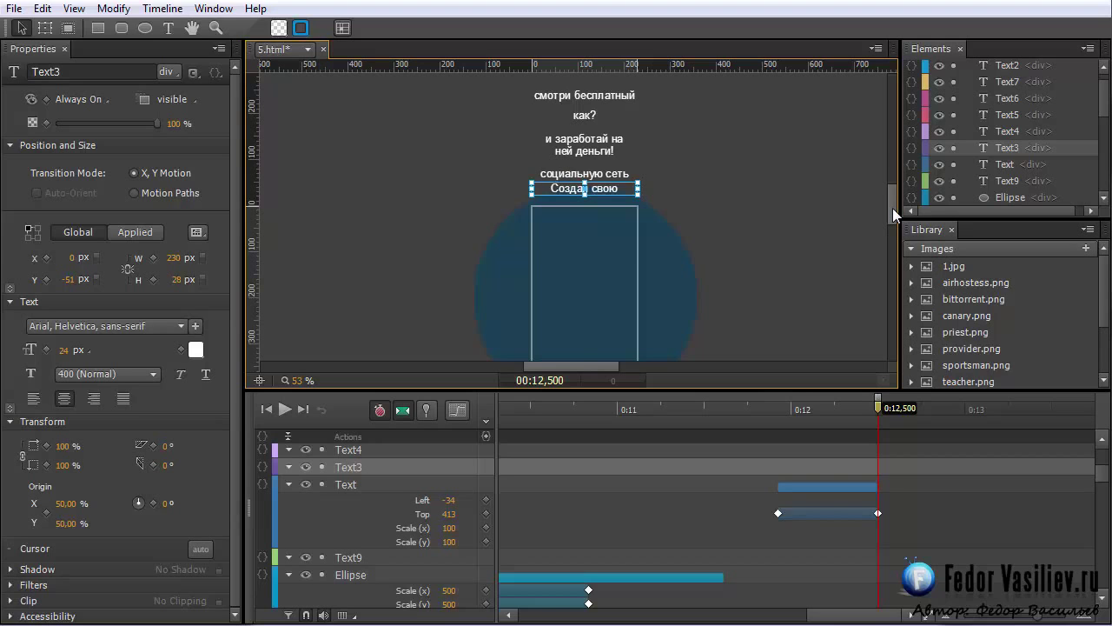
pyautogui.click(878, 416)
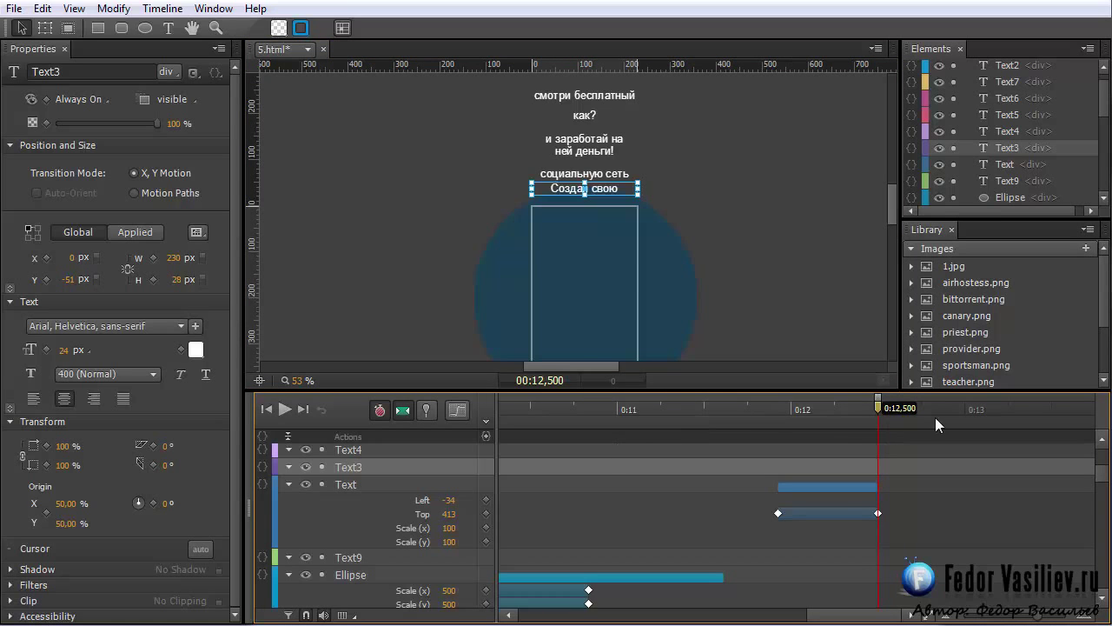
pyautogui.click(426, 410)
pyautogui.moveTo(879, 414); pyautogui.dragTo(972, 434)
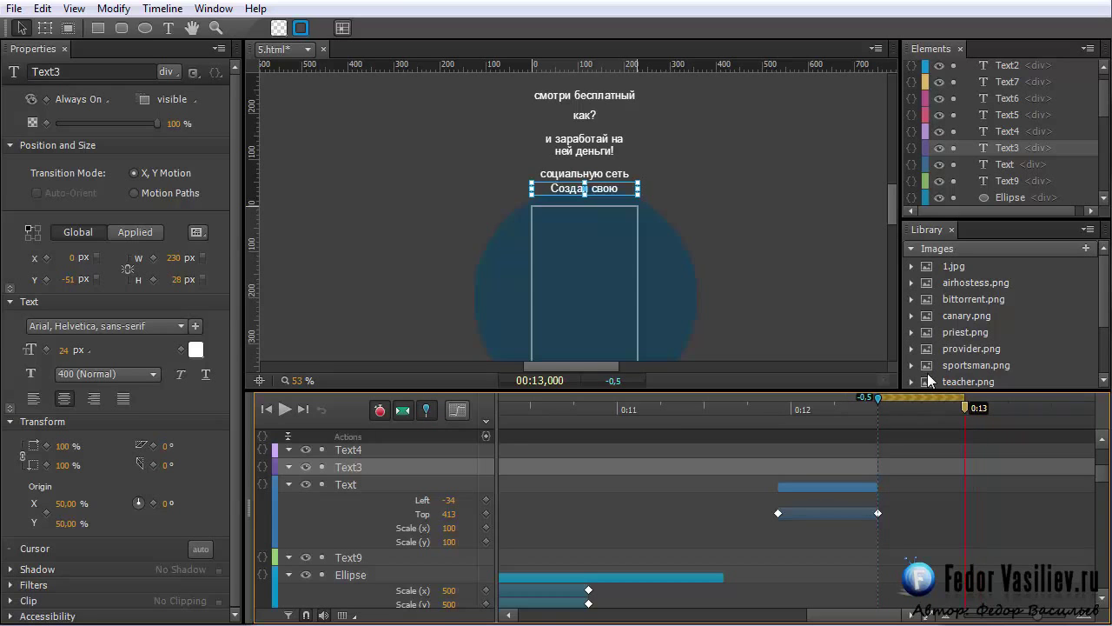
pyautogui.press('Down')
pyautogui.press('Down')
pyautogui.press('Down')
pyautogui.press('Down')
pyautogui.press('Down')
pyautogui.press('Down')
pyautogui.press('Down')
pyautogui.press('Down')
pyautogui.press('Down')
pyautogui.press('Down')
pyautogui.press('Down')
pyautogui.press('Down')
pyautogui.press('Down')
pyautogui.press('Down')
pyautogui.press('Down')
pyautogui.press('Down')
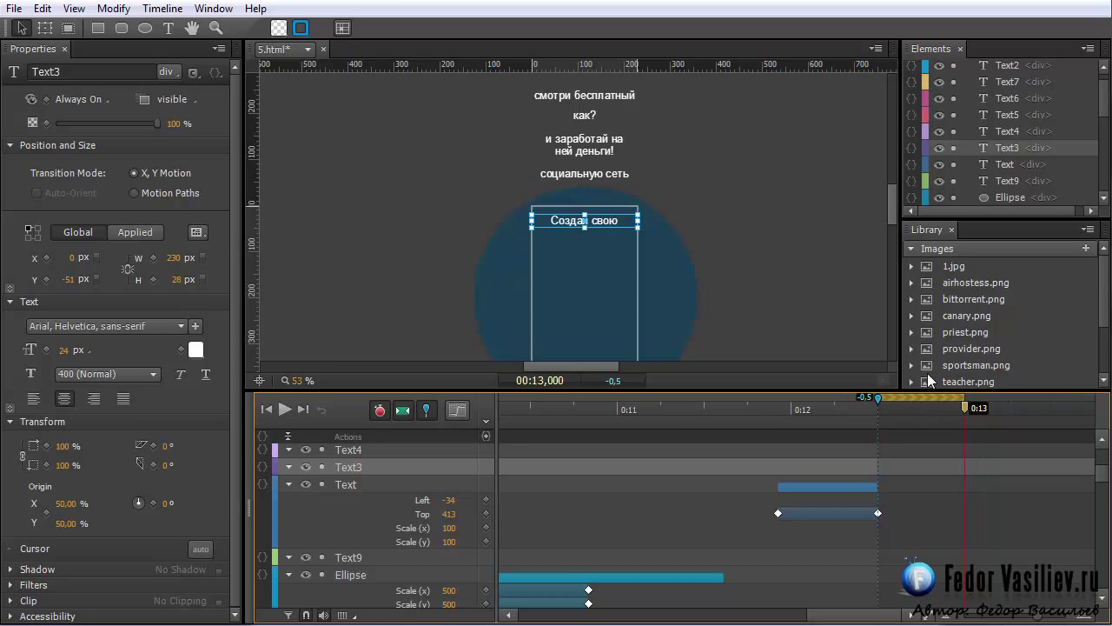
pyautogui.press('Down')
pyautogui.press('Down')
pyautogui.press('Down')
pyautogui.press('Down')
pyautogui.press('Down')
pyautogui.press('Down')
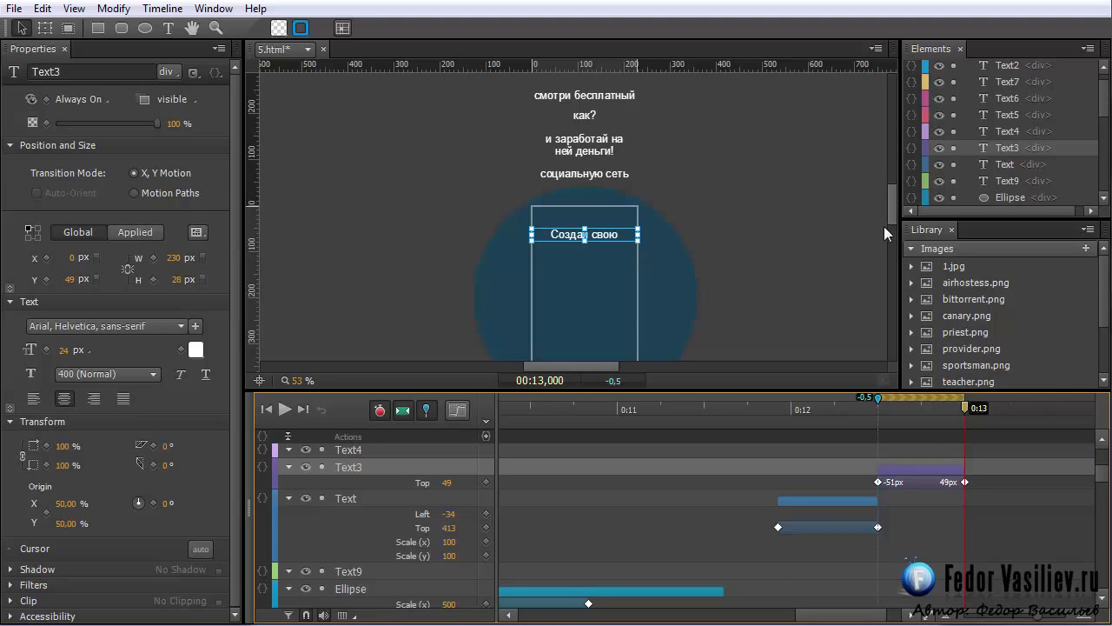
# Step: Preview the "Создай свою" slide-in on the timeline from about 0:12,435
pyautogui.scroll(-2, 892, 225)
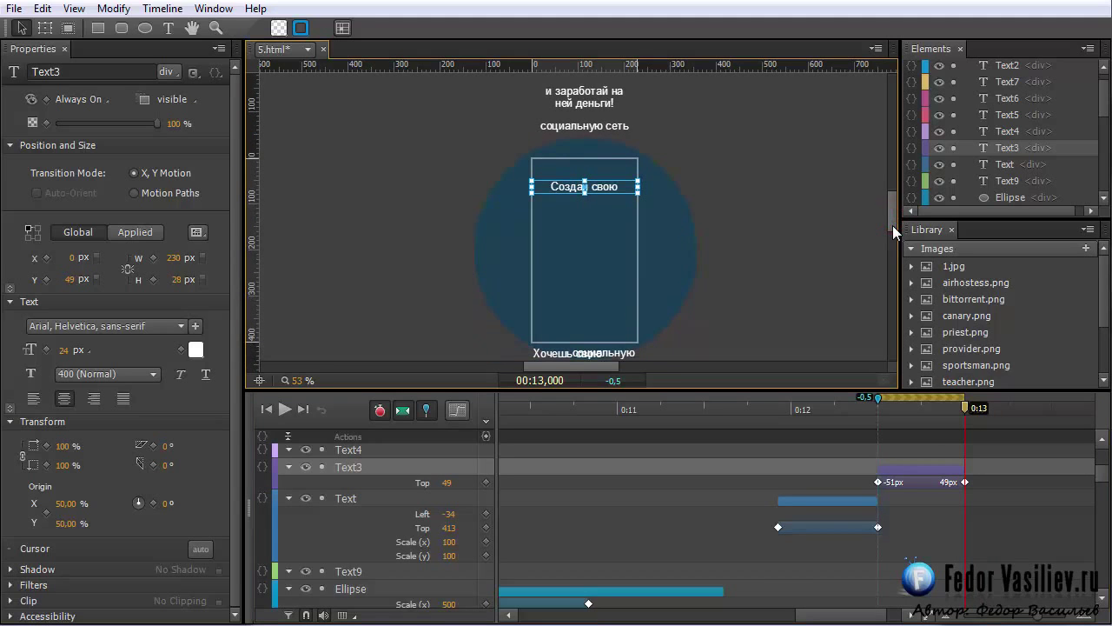
pyautogui.click(849, 406)
pyautogui.moveTo(849, 405); pyautogui.dragTo(865, 406)
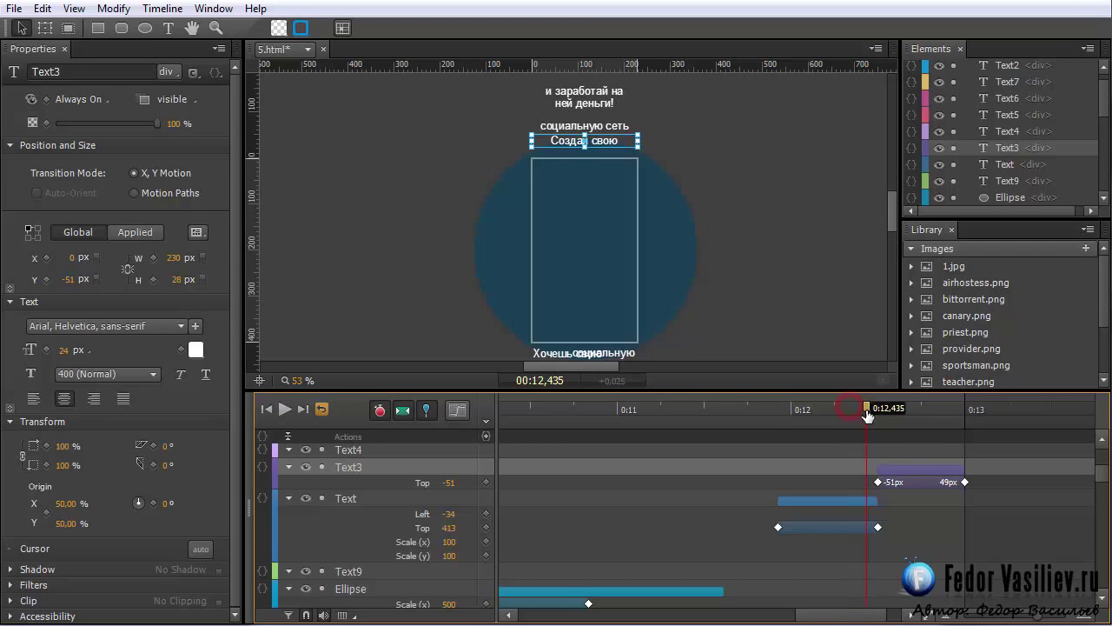
pyautogui.click(284, 409)
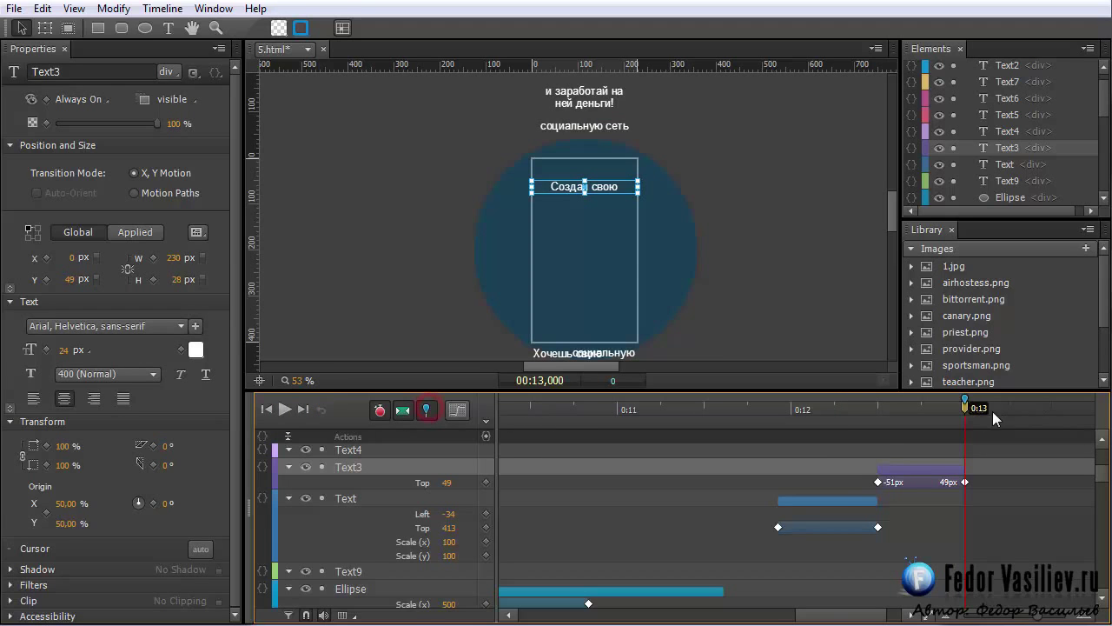
# Step: Animate the "социальную сеть" text between 0:13,000 and 0:13,375 so it slides down below "Создай свою" to Y 97 px
pyautogui.click(589, 127)
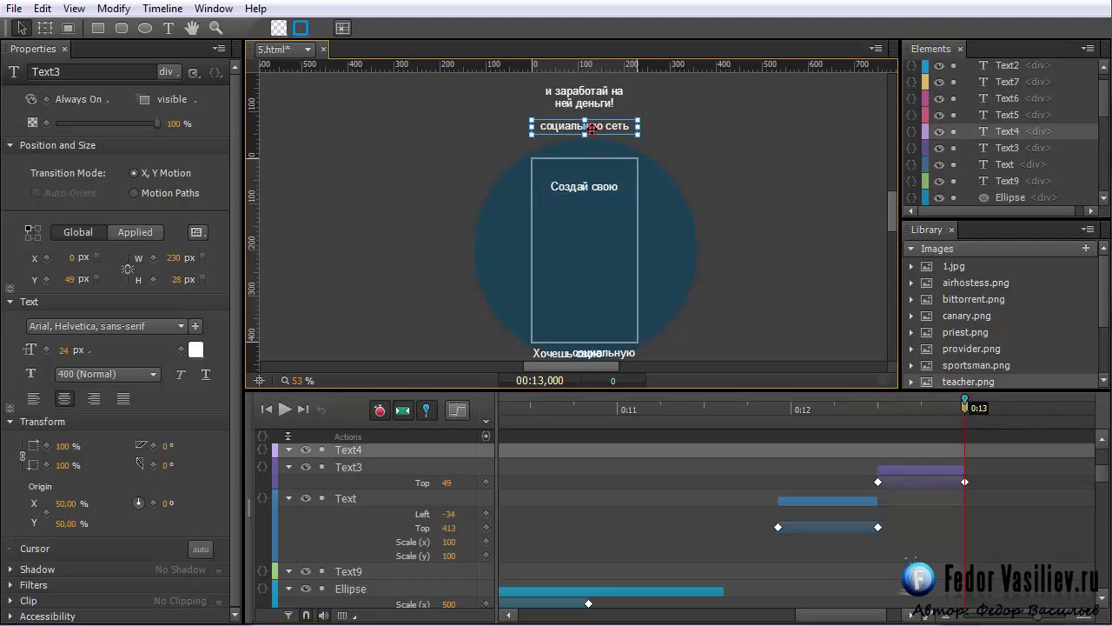
pyautogui.moveTo(973, 412); pyautogui.dragTo(1019, 425)
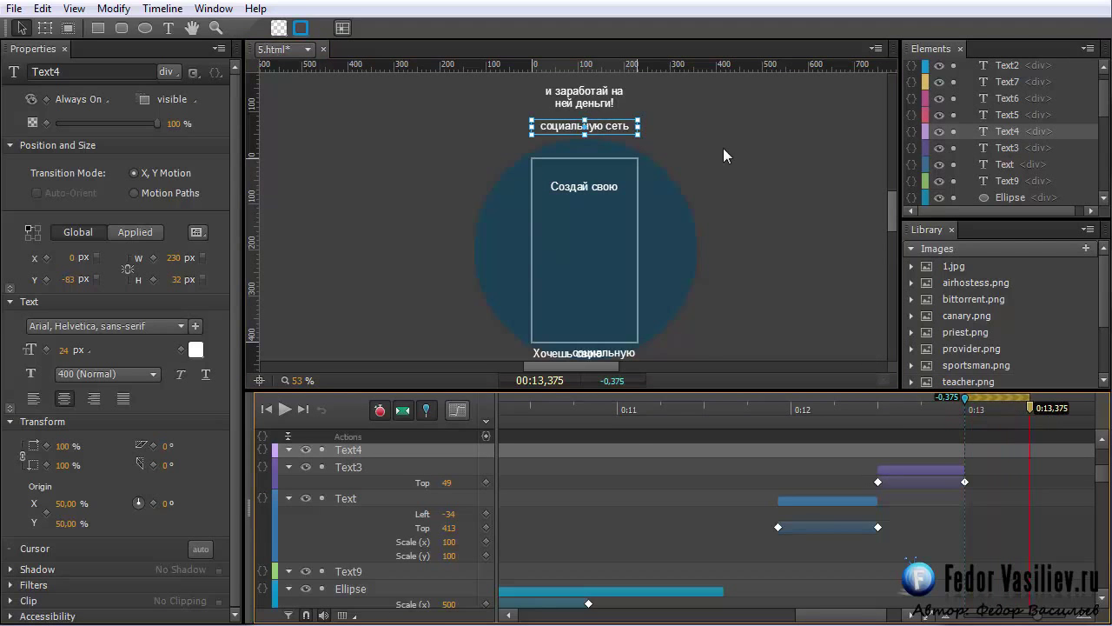
pyautogui.hotkey('shift', 'Down')
pyautogui.hotkey('shift', 'Down')
pyautogui.hotkey('shift', 'Down')
pyautogui.hotkey('shift', 'Down')
pyautogui.hotkey('shift', 'Down')
pyautogui.hotkey('shift', 'Down')
pyautogui.hotkey('shift', 'Down')
pyautogui.hotkey('shift', 'Down')
pyautogui.hotkey('shift', 'Down')
pyautogui.hotkey('shift', 'Down')
pyautogui.hotkey('shift', 'Down')
pyautogui.hotkey('shift', 'Down')
pyautogui.hotkey('shift', 'Down')
pyautogui.hotkey('shift', 'Down')
pyautogui.hotkey('shift', 'Down')
pyautogui.hotkey('shift', 'Down')
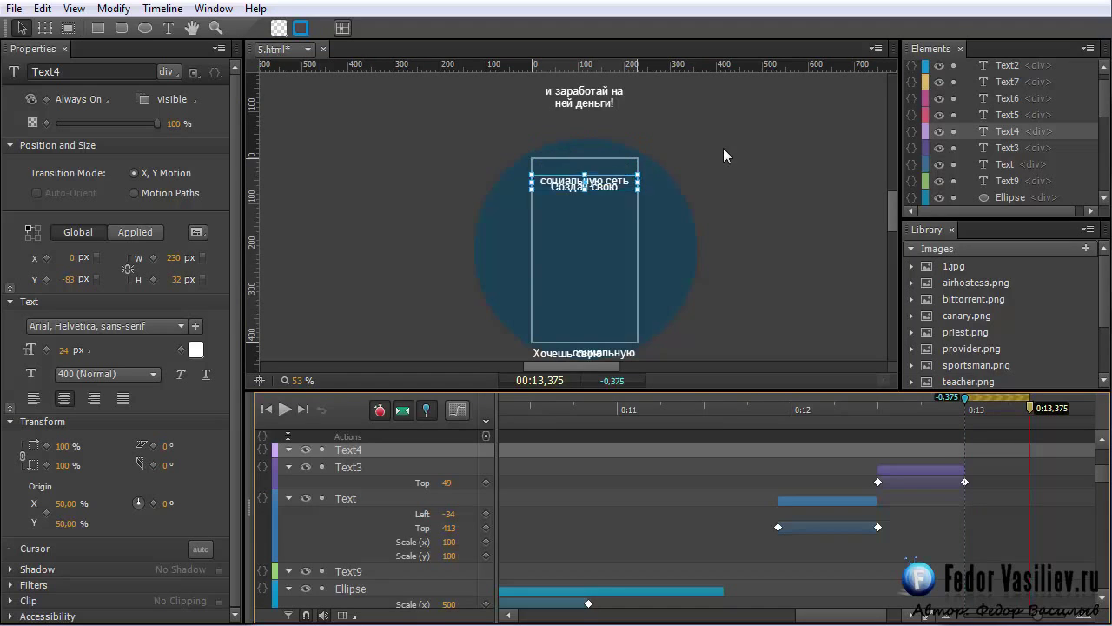
pyautogui.hotkey('shift', 'Down')
pyautogui.hotkey('shift', 'Down')
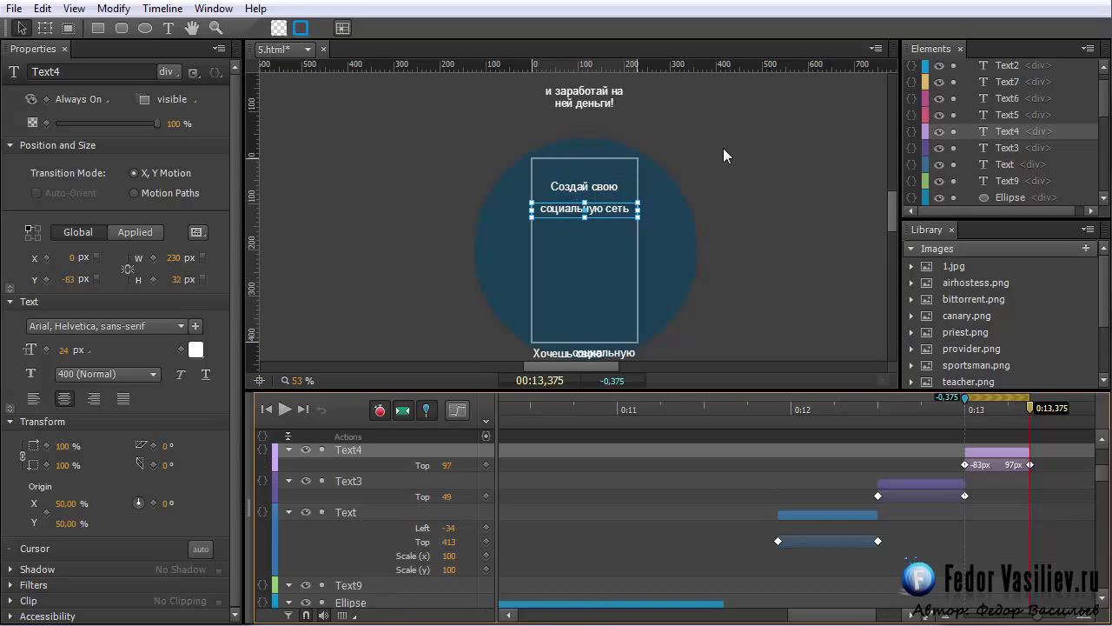
pyautogui.click(777, 238)
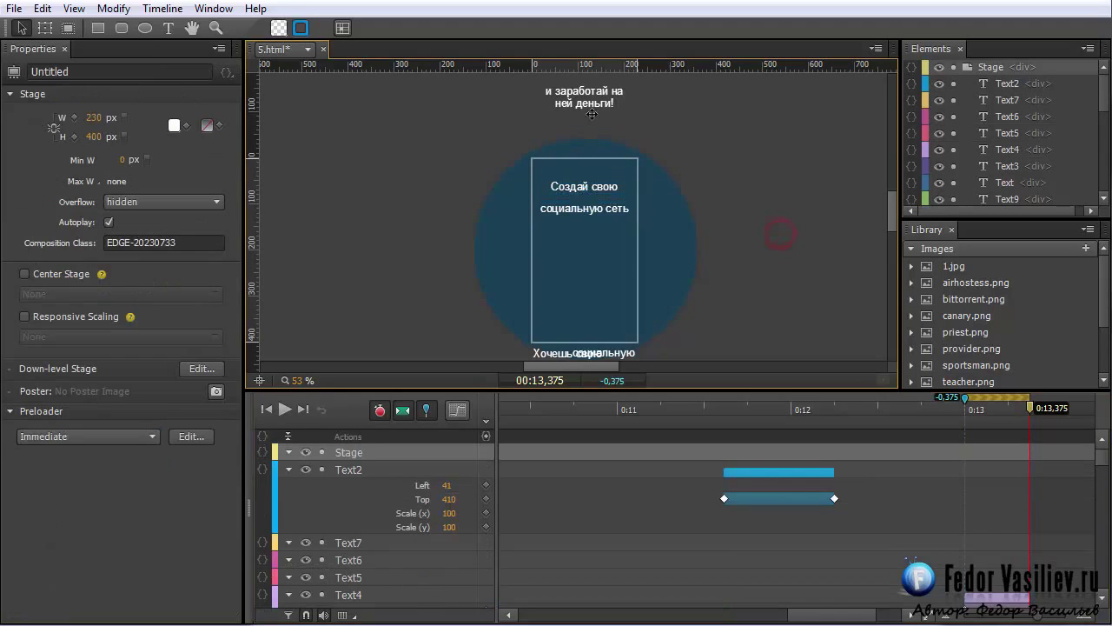
pyautogui.moveTo(889, 220); pyautogui.dragTo(892, 205)
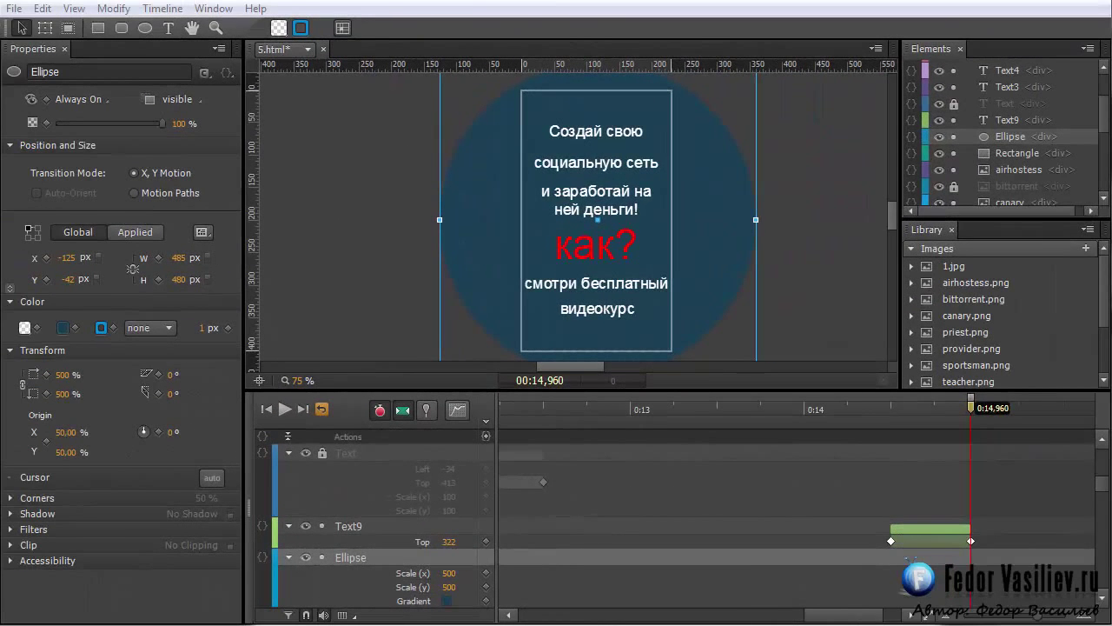
# Step: Preview the whole banner animation in the browser, reload it to replay from the start, and return to the editor
pyautogui.hotkey('ctrl', 'Return')
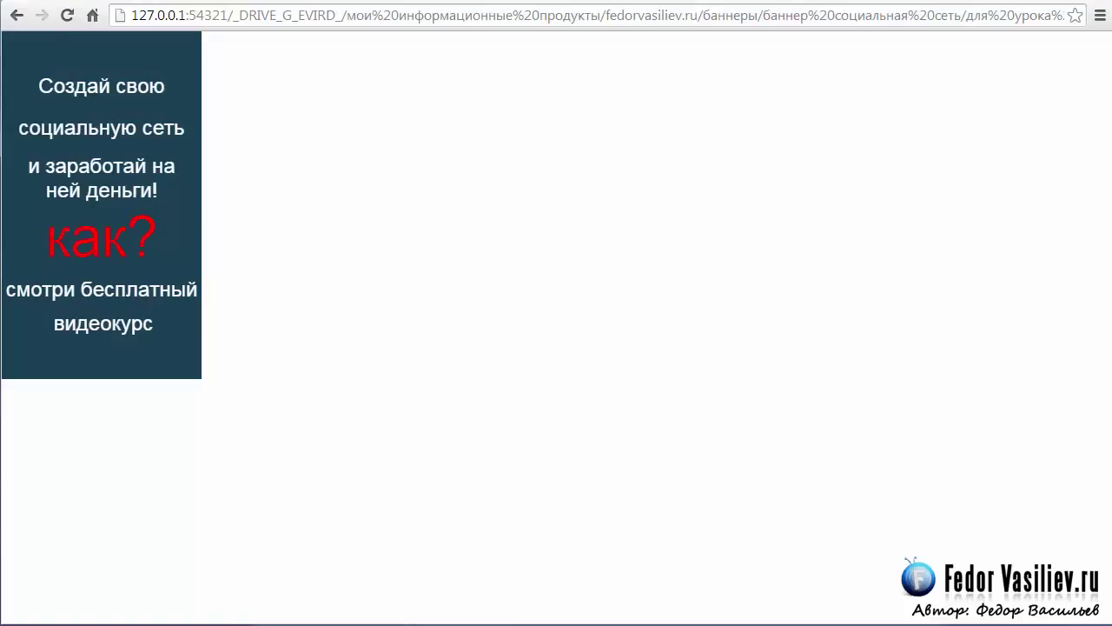
pyautogui.click(67, 16)
pyautogui.hotkey('alt', 'Tab')
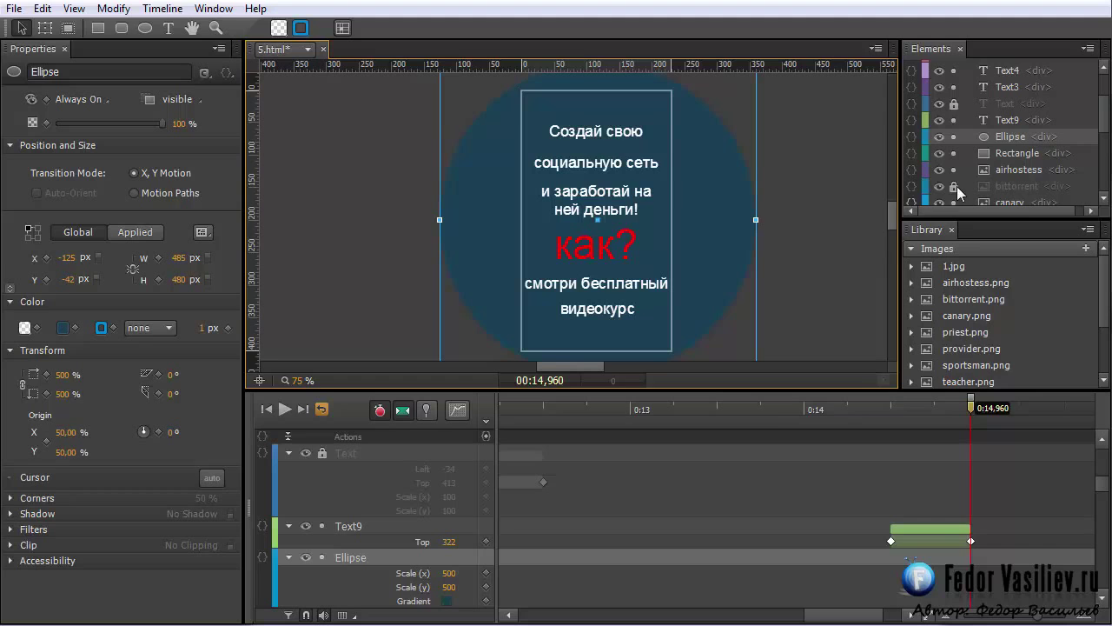
# Step: Set the gradient circle's display to Off at the very start of the timeline, 0:00
pyautogui.click(989, 136)
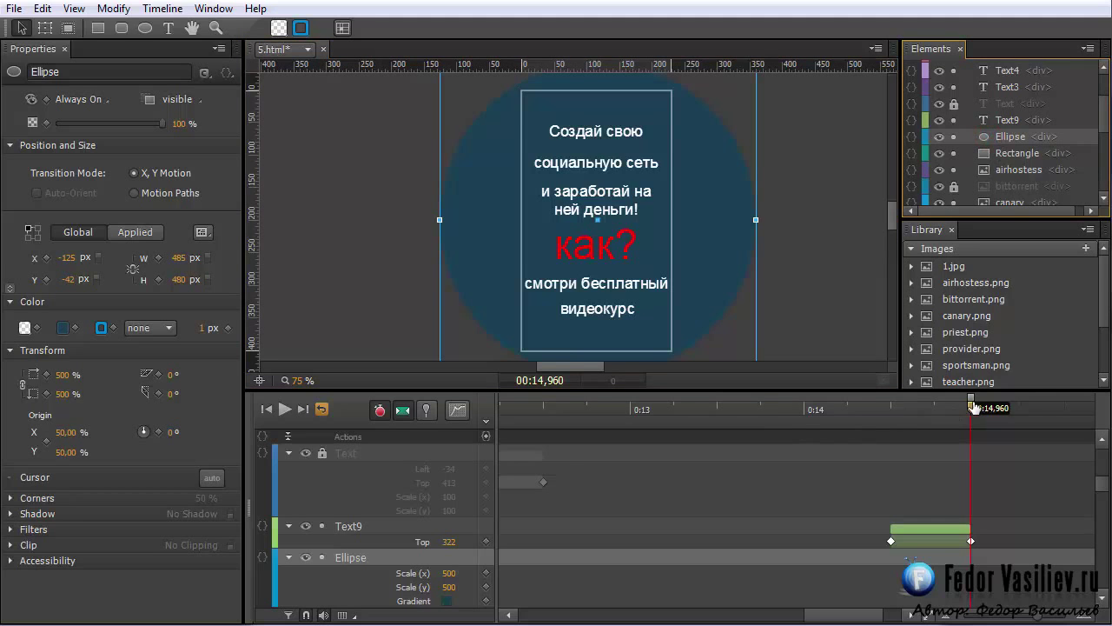
pyautogui.moveTo(975, 407); pyautogui.dragTo(501, 407)
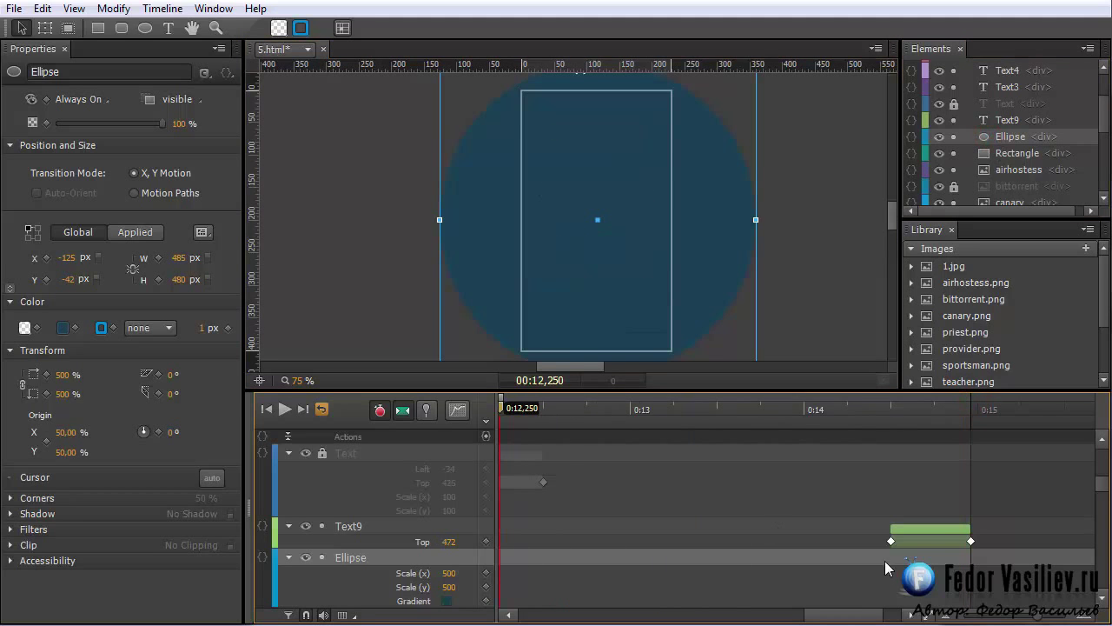
pyautogui.moveTo(868, 607); pyautogui.dragTo(813, 608)
pyautogui.moveTo(754, 404); pyautogui.dragTo(514, 404)
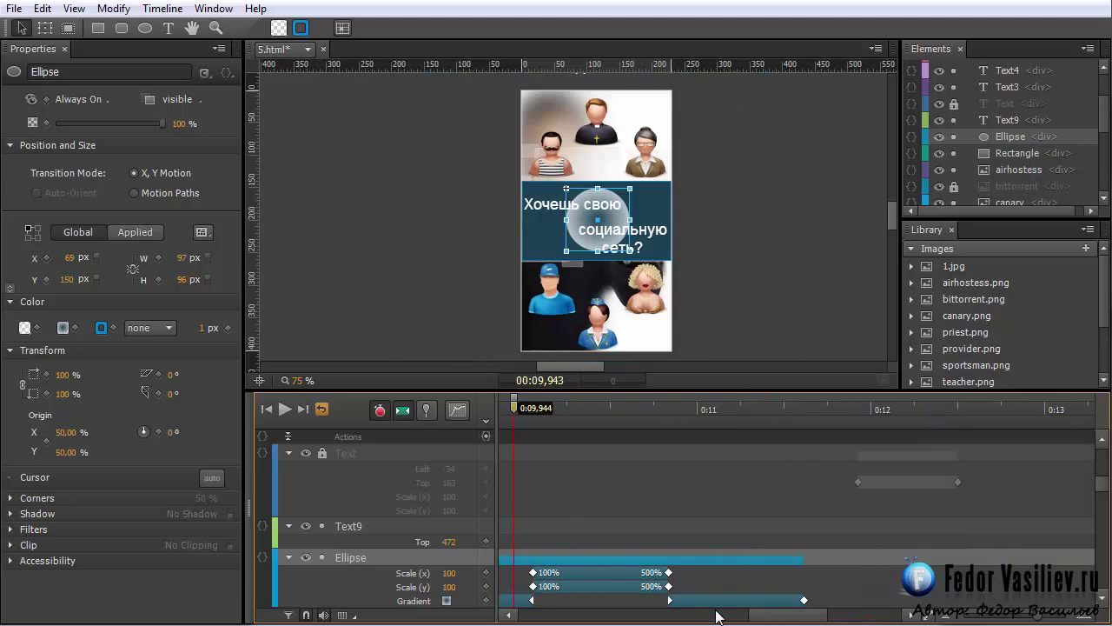
pyautogui.click(349, 556)
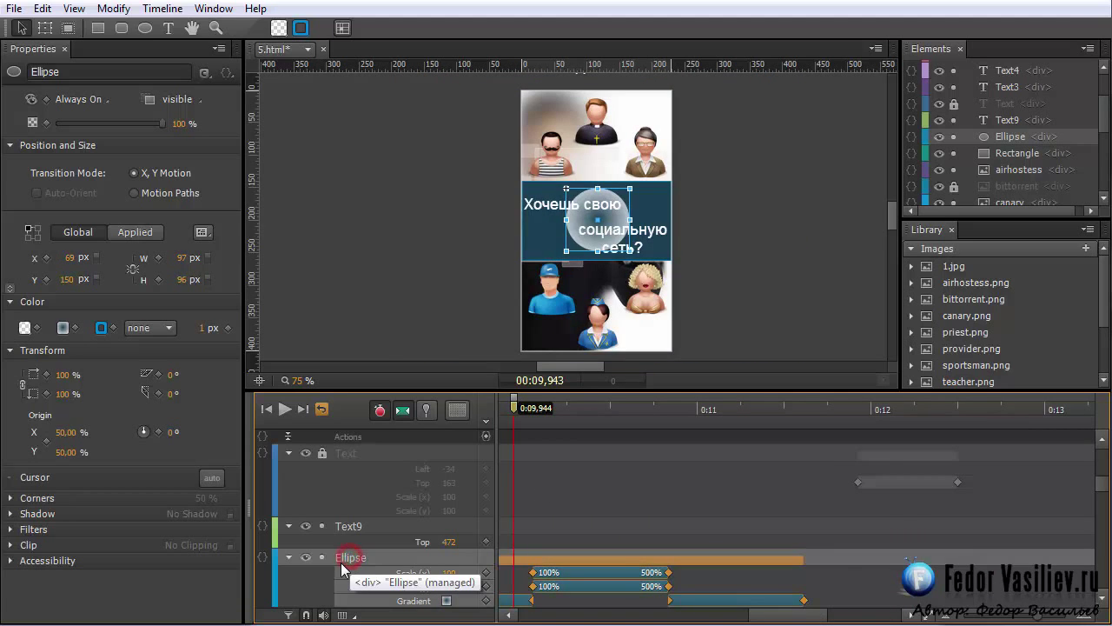
pyautogui.moveTo(782, 622); pyautogui.dragTo(729, 622)
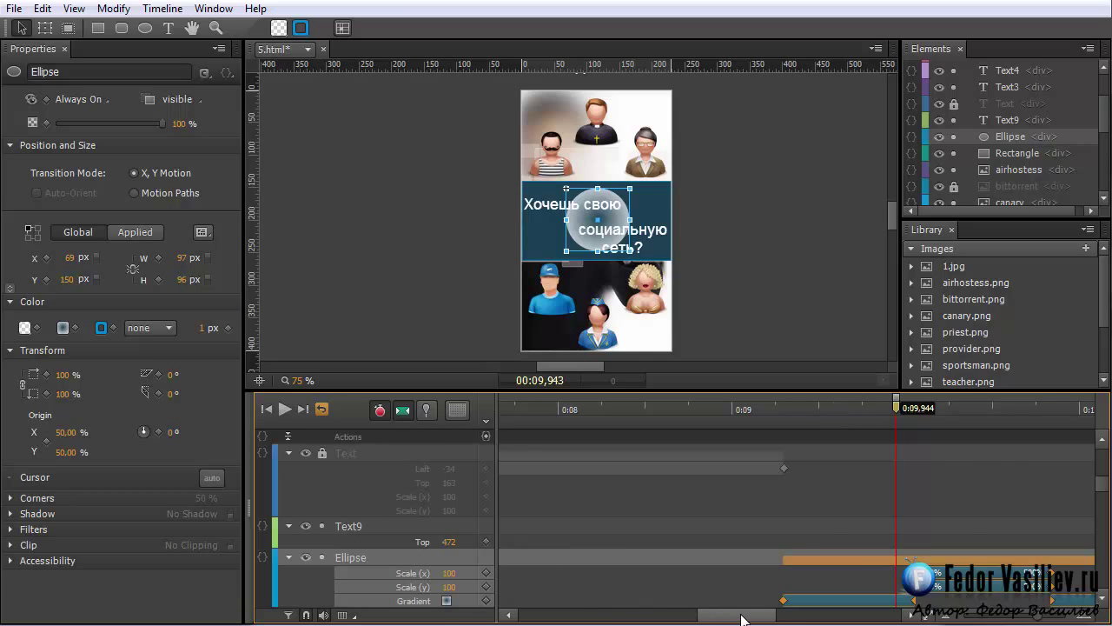
pyautogui.moveTo(735, 617); pyautogui.dragTo(539, 617)
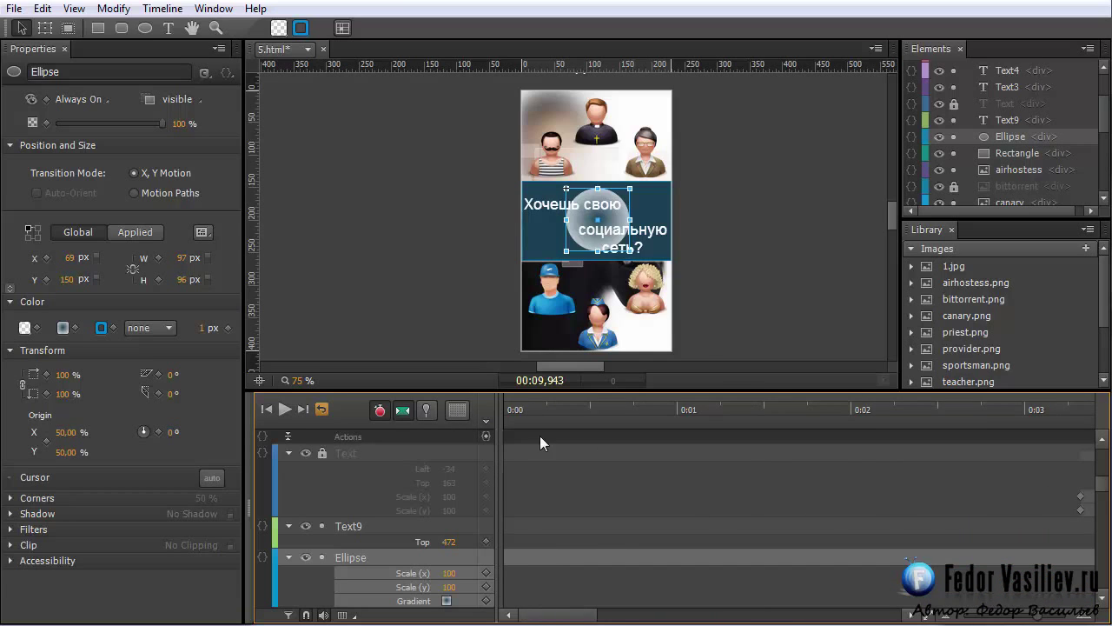
pyautogui.click(523, 410)
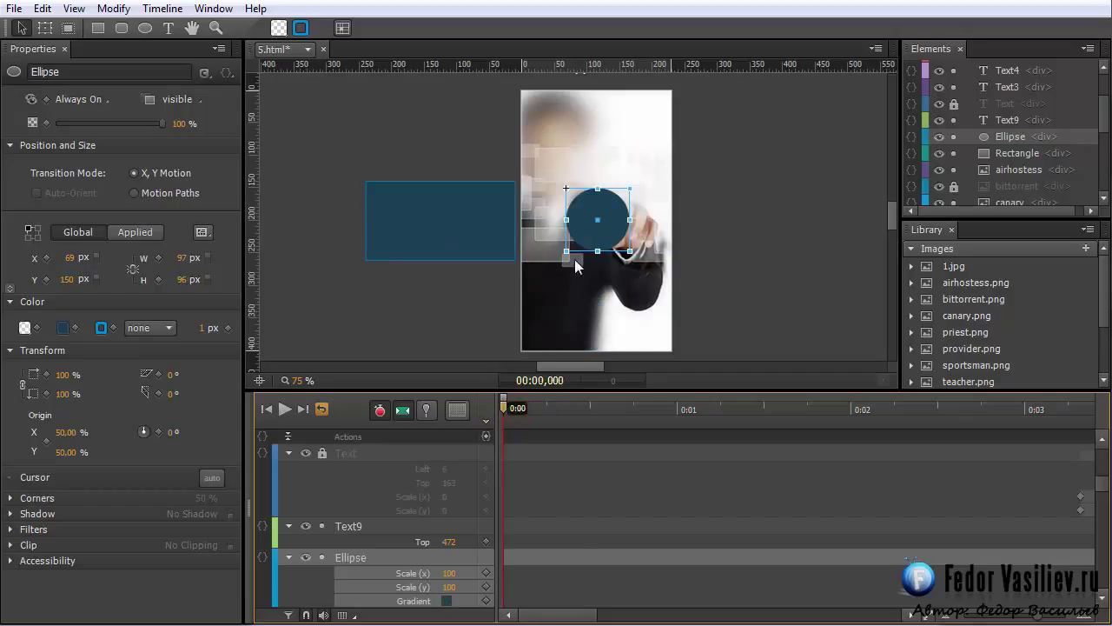
pyautogui.click(84, 100)
pyautogui.click(92, 132)
# Step: Set the gradient circle's display to On at 0:09,295, where its gradient animation begins
pyautogui.moveTo(549, 615); pyautogui.dragTo(739, 615)
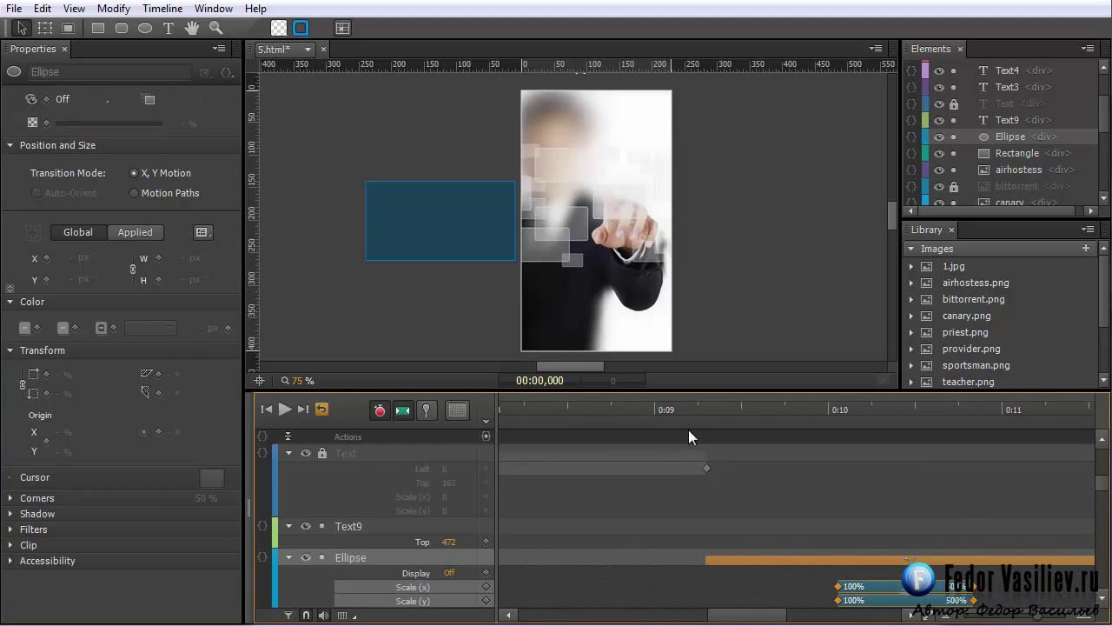
pyautogui.click(705, 408)
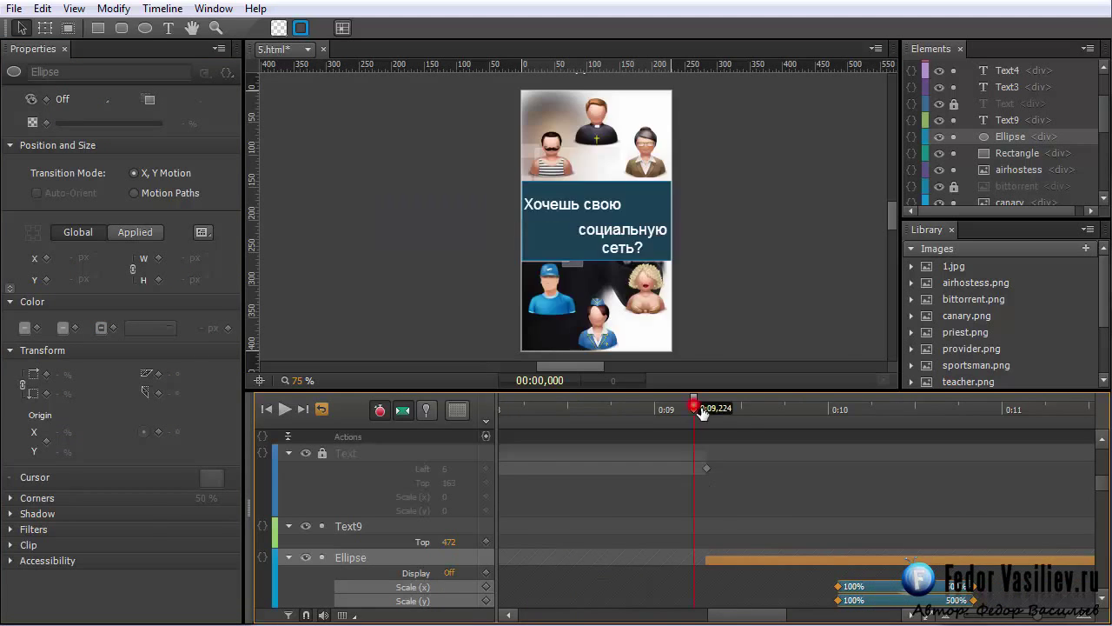
pyautogui.click(76, 99)
pyautogui.click(87, 149)
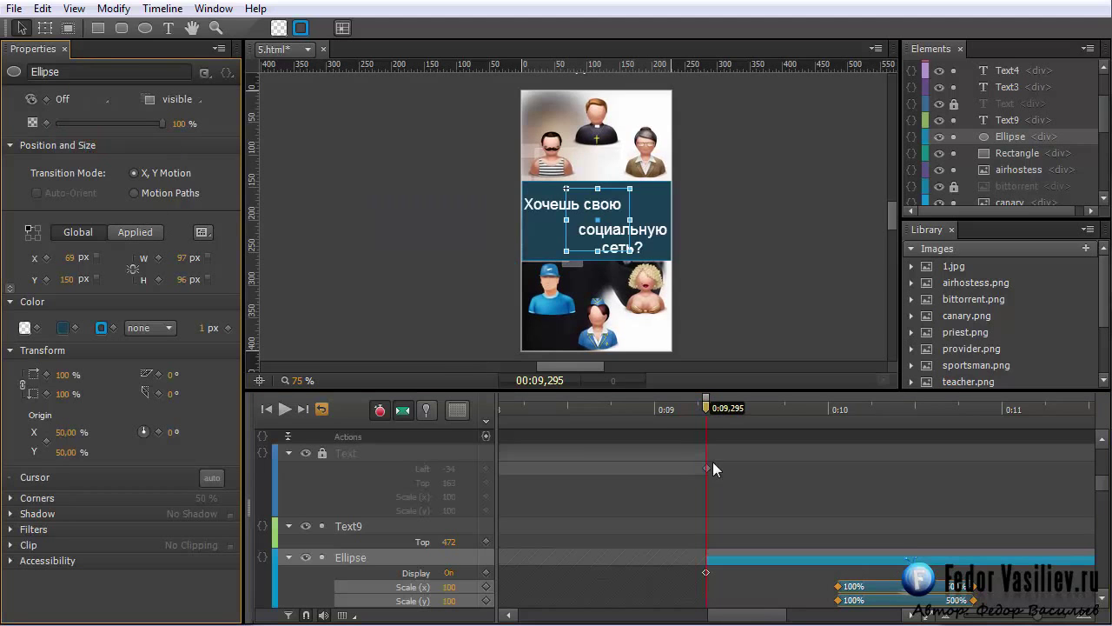
pyautogui.moveTo(715, 404); pyautogui.dragTo(709, 443)
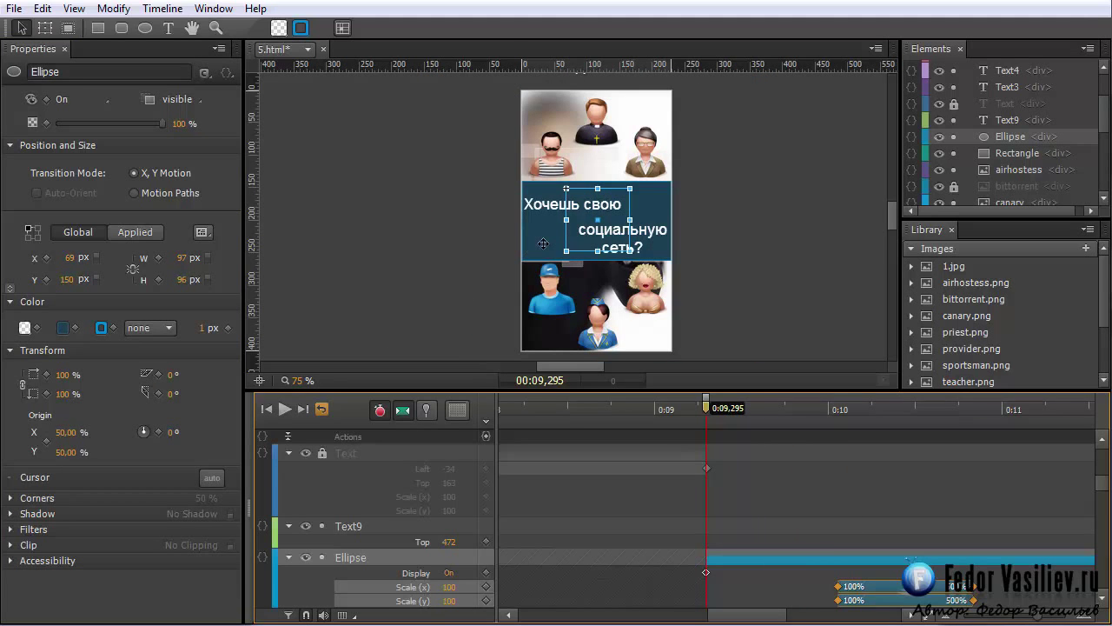
# Step: Set the border style of the rectangle behind the captions to none and, with auto-keyframing off, widen it to about 231 px
pyautogui.click(542, 244)
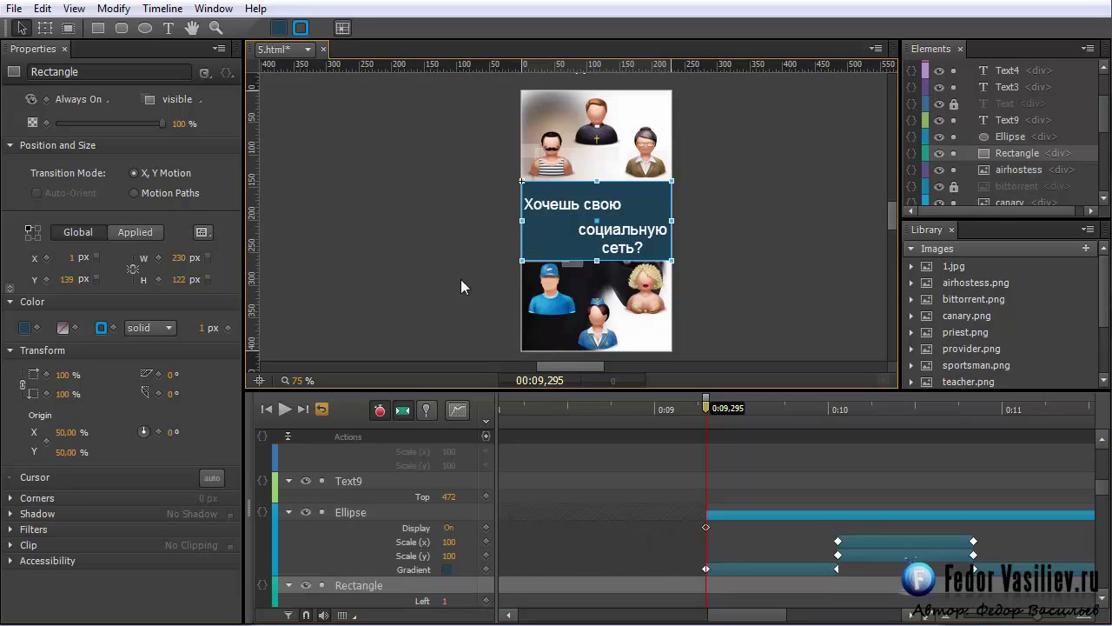
pyautogui.click(169, 330)
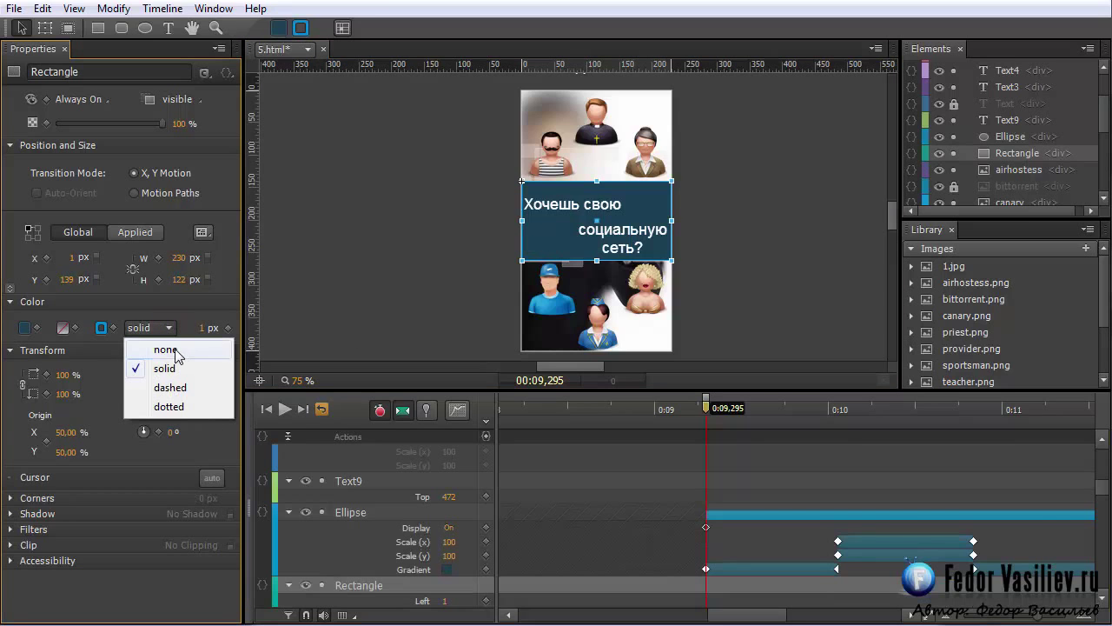
pyautogui.click(165, 349)
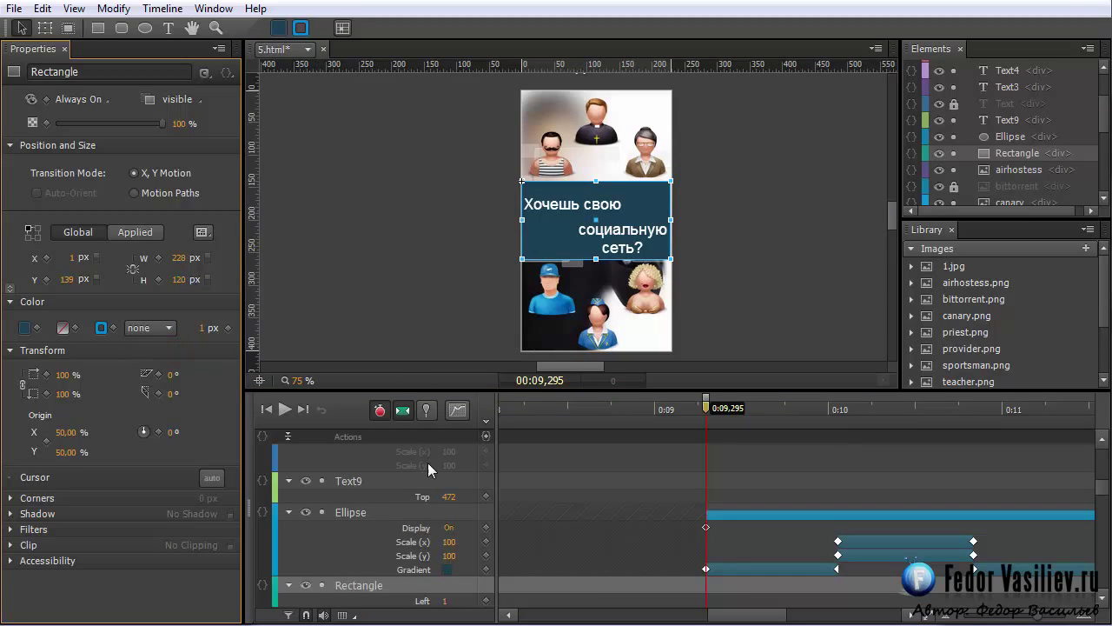
pyautogui.click(380, 411)
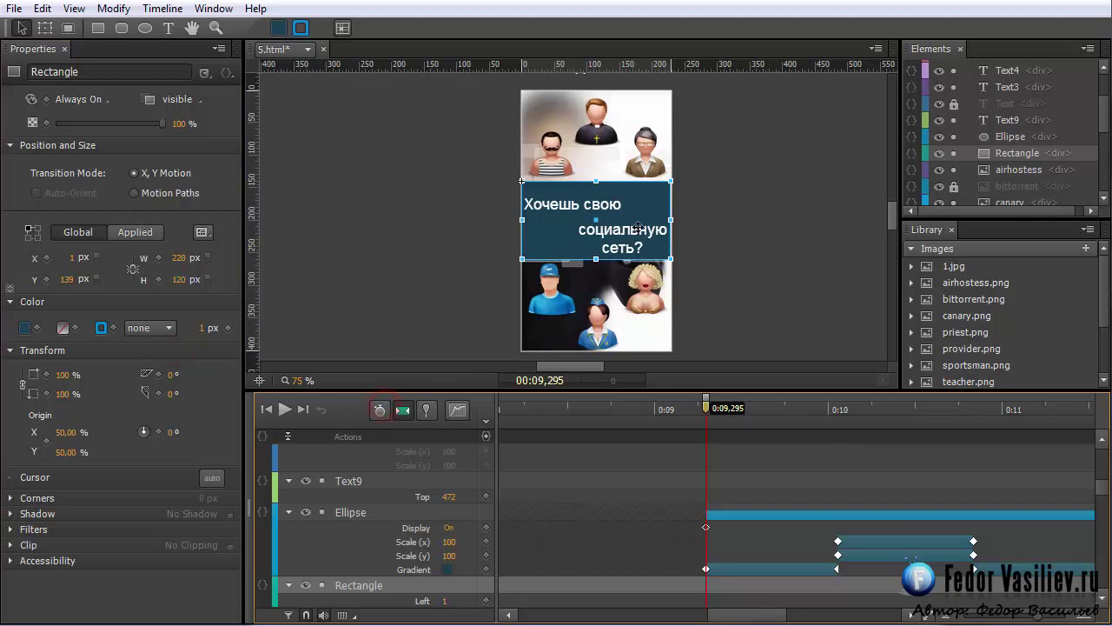
pyautogui.moveTo(670, 218); pyautogui.dragTo(673, 219)
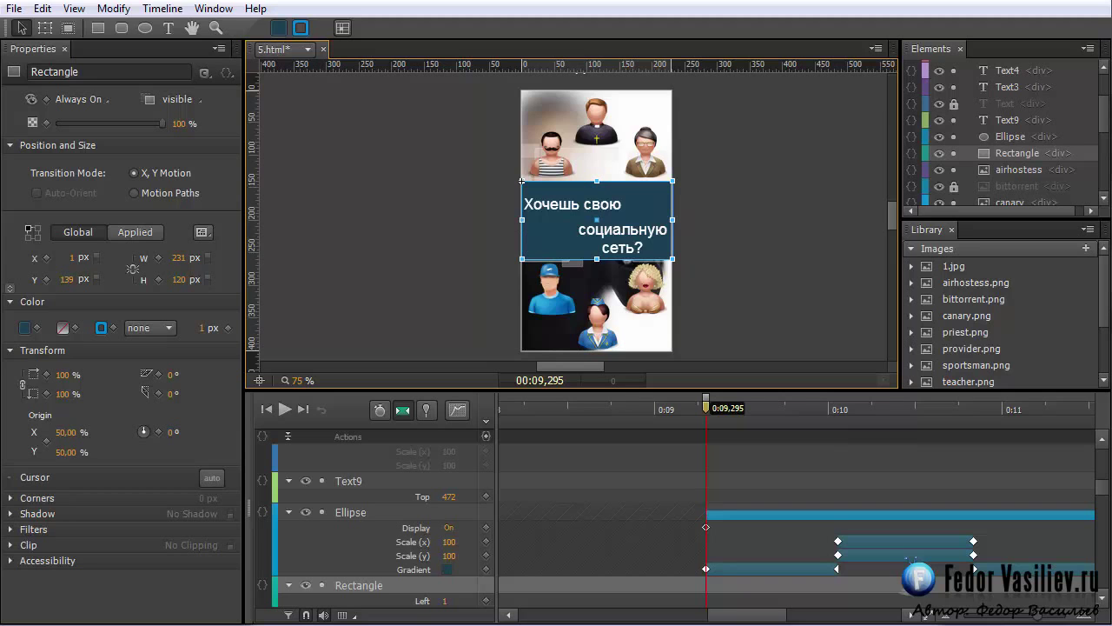
# Step: Preview the corrected banner in the browser and reload the page to replay it from the start
pyautogui.hotkey('ctrl', 'Return')
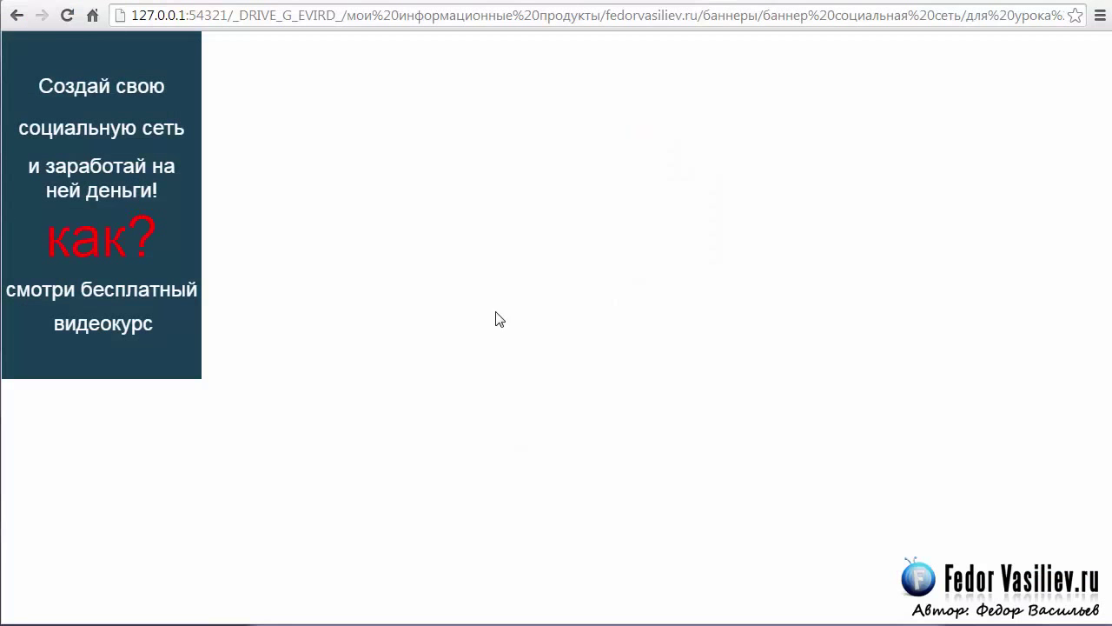
pyautogui.click(69, 15)
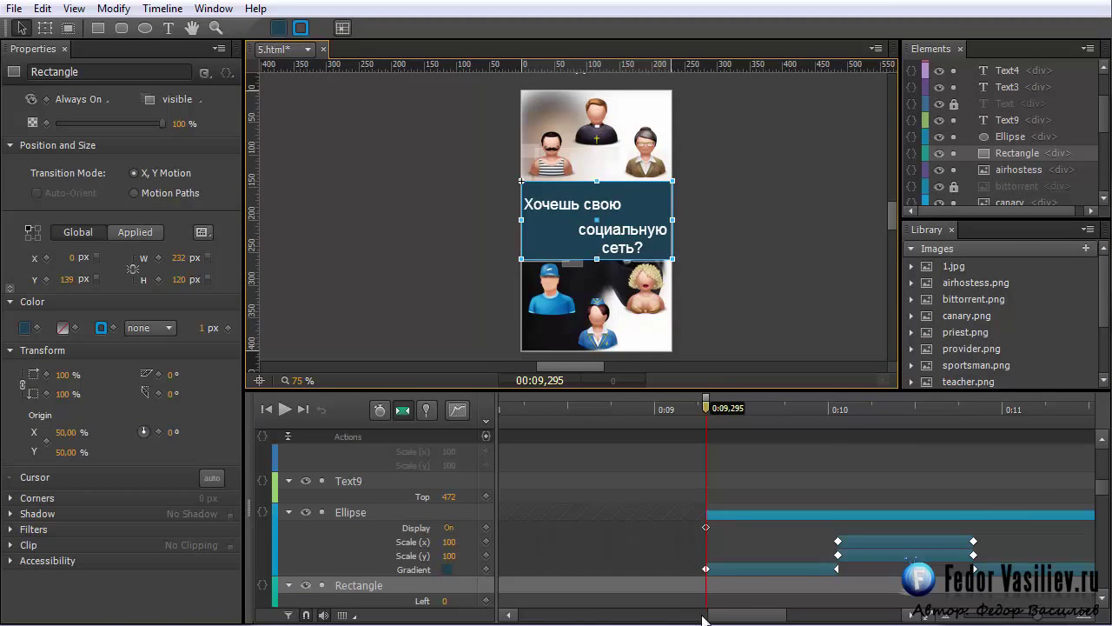
# Step: Try to animate the circle's gradient up to 0:12,557 by moving its dark blue stop to the gradient's opposite end
pyautogui.moveTo(704, 619); pyautogui.dragTo(759, 619)
pyautogui.moveTo(732, 405); pyautogui.dragTo(899, 415)
pyautogui.click(424, 411)
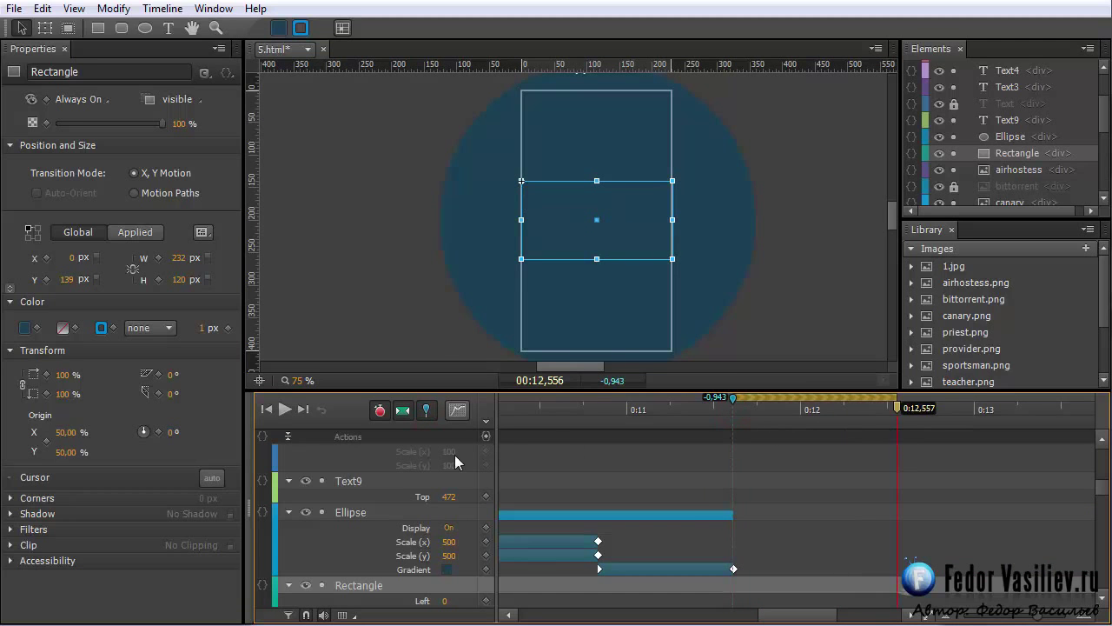
pyautogui.click(730, 183)
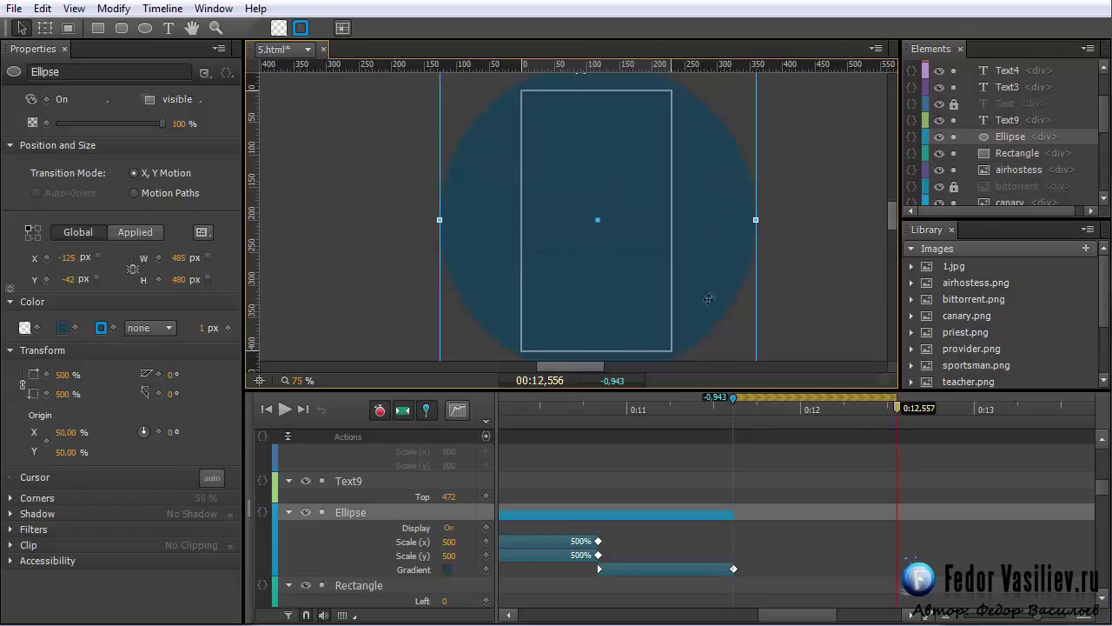
pyautogui.click(996, 138)
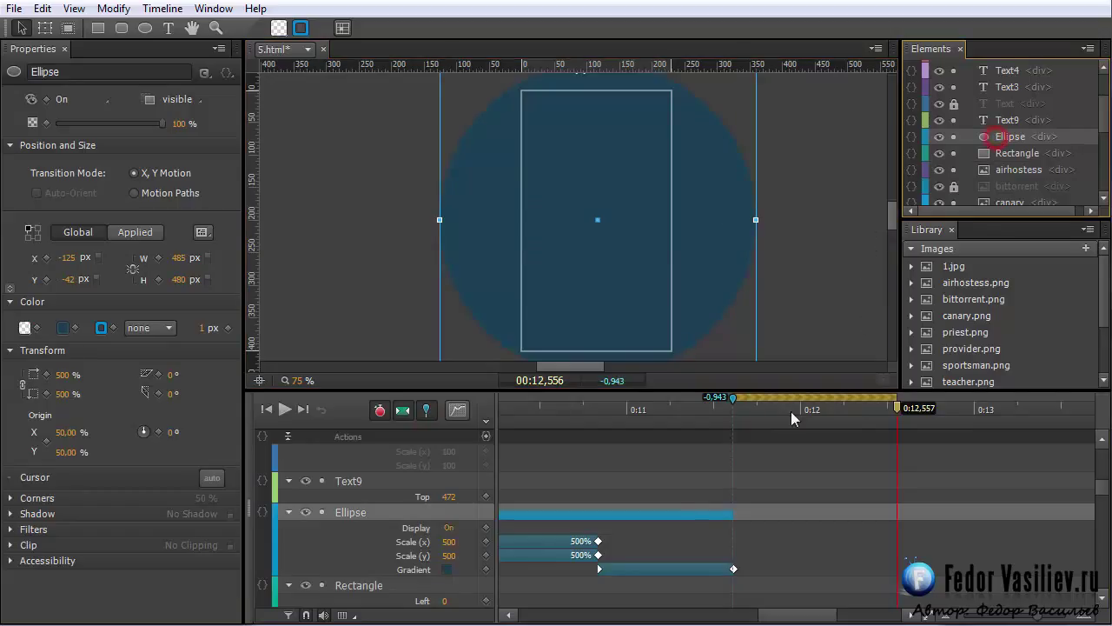
pyautogui.click(63, 328)
pyautogui.moveTo(59, 348); pyautogui.dragTo(215, 160)
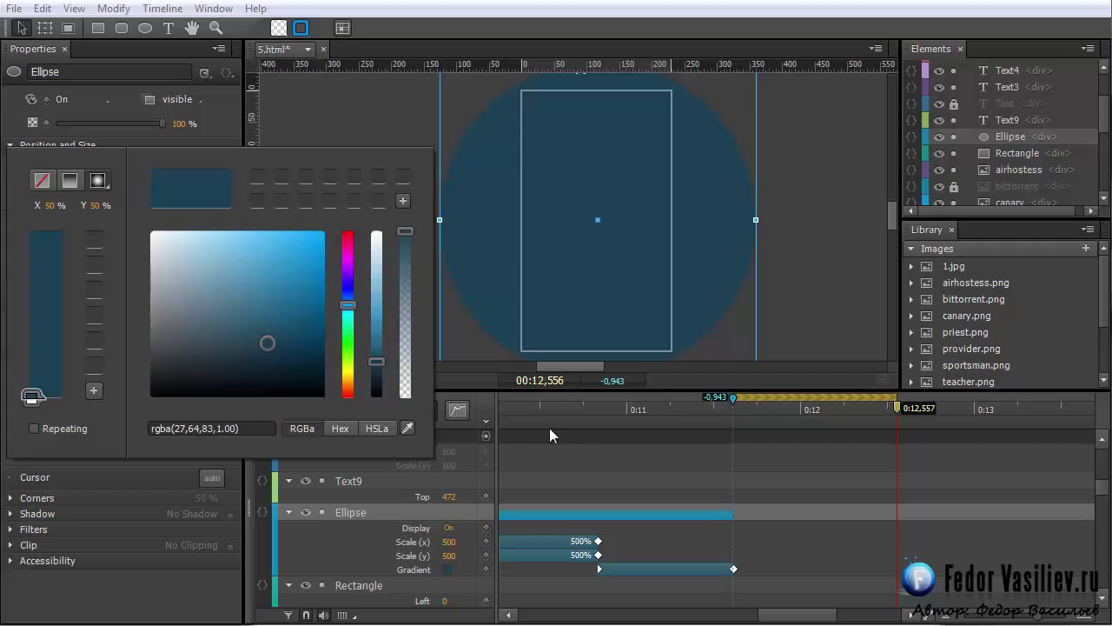
pyautogui.moveTo(32, 402); pyautogui.dragTo(23, 214)
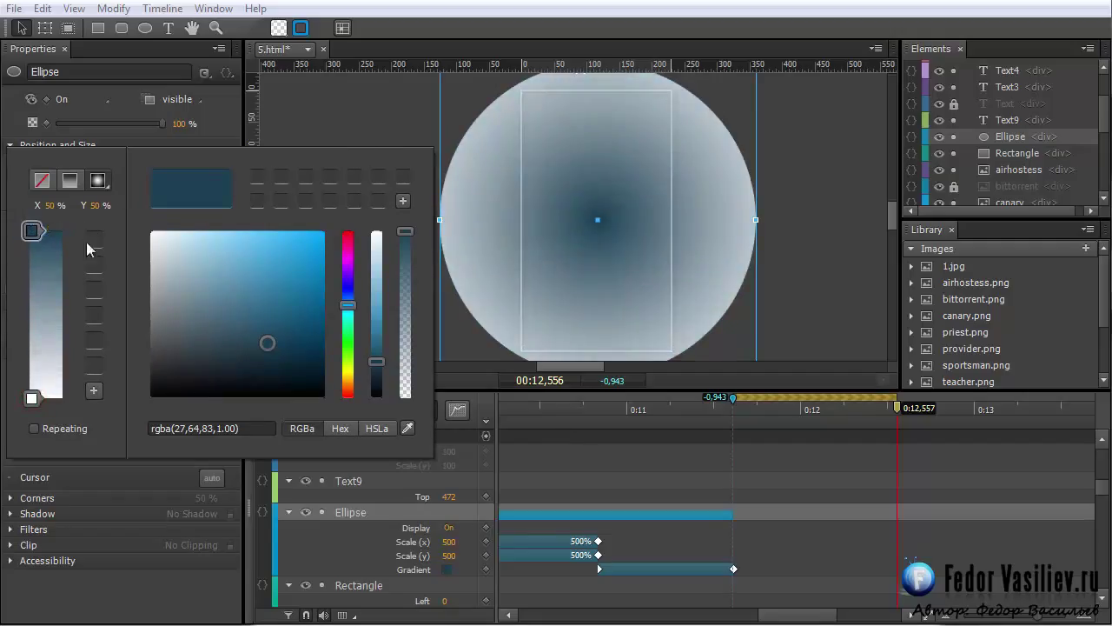
pyautogui.click(357, 114)
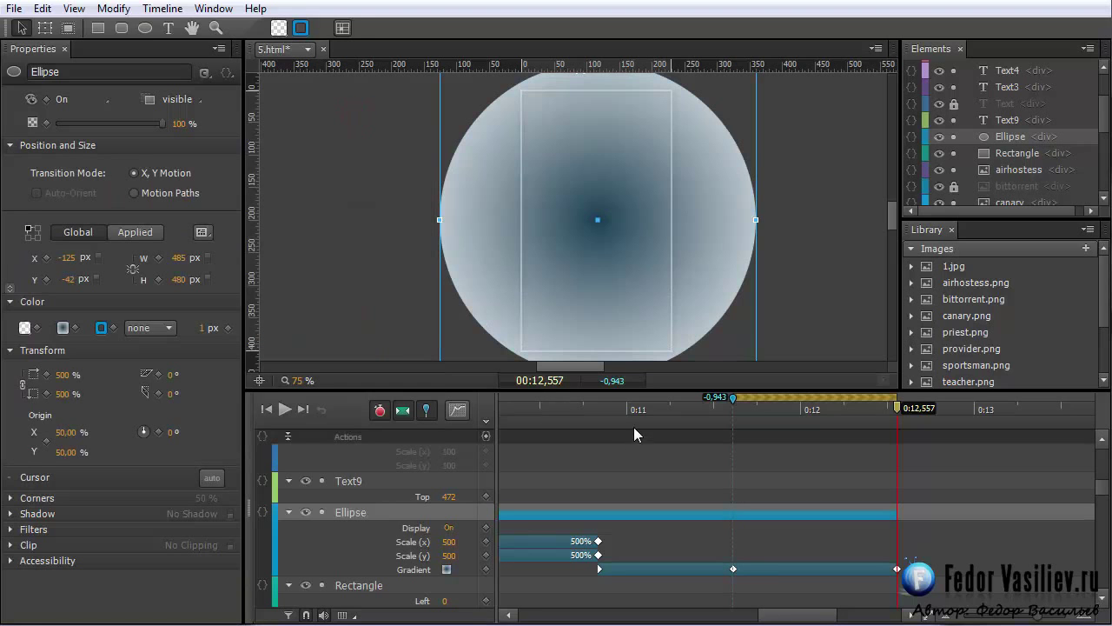
# Step: Check the timeline up to 0:14,960 with the captions in place, and undo the circle's gradient change at 0:12,557
pyautogui.click(425, 415)
pyautogui.moveTo(713, 406)
pyautogui.mouseDown()
pyautogui.moveTo(511, 407)
pyautogui.moveTo(526, 423)
pyautogui.moveTo(1060, 453)
pyautogui.moveTo(823, 455)
pyautogui.mouseUp()
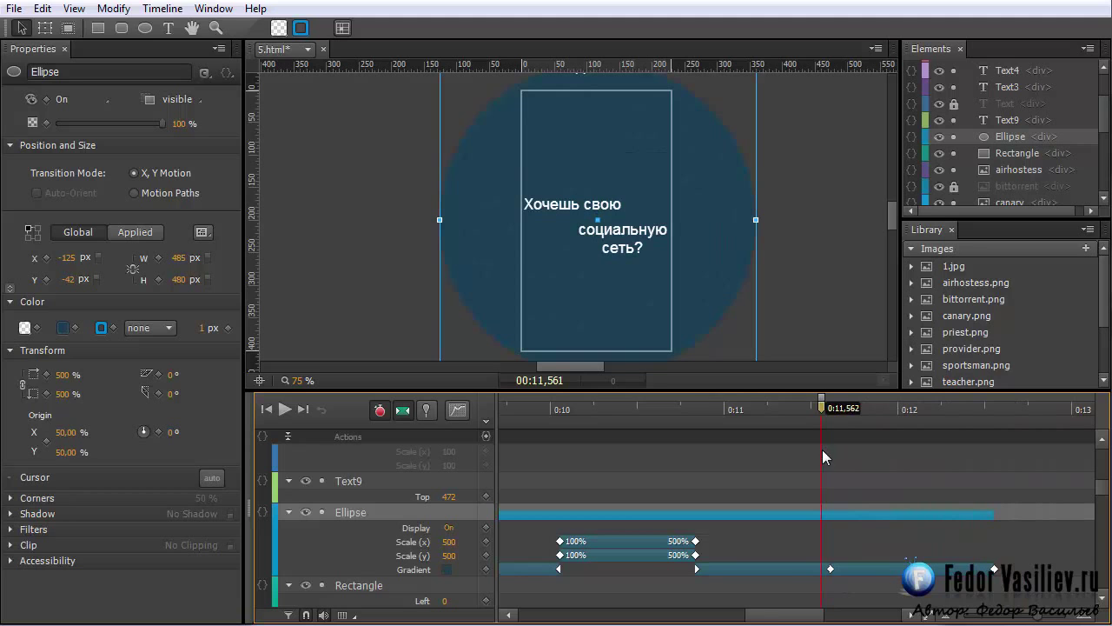
pyautogui.moveTo(782, 616); pyautogui.dragTo(847, 620)
pyautogui.moveTo(848, 420); pyautogui.dragTo(962, 431)
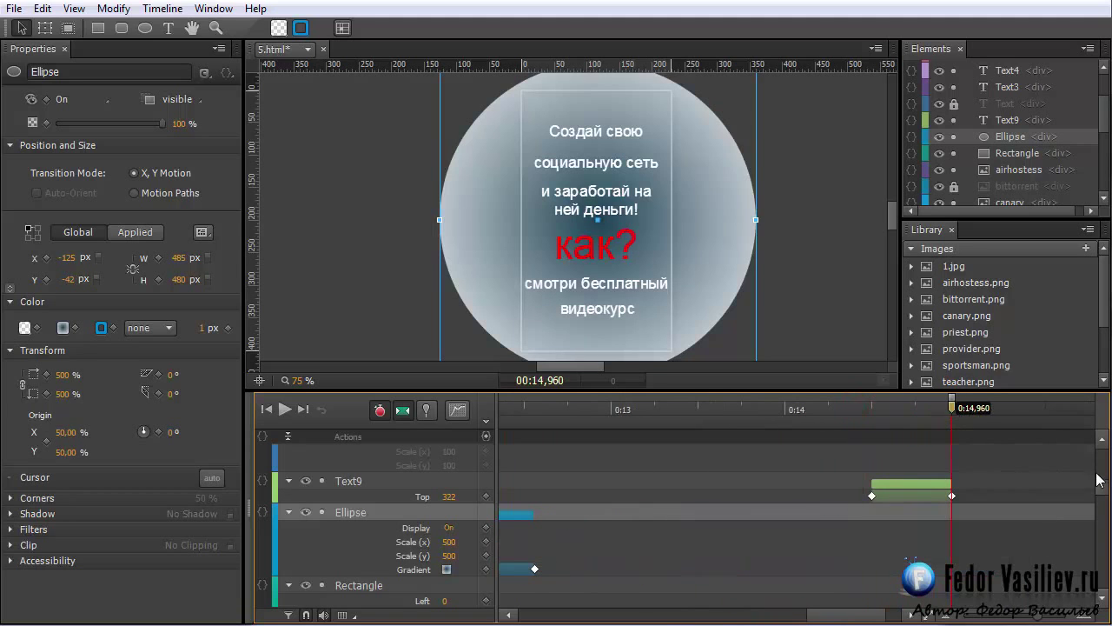
pyautogui.scroll(5, 1098, 478)
pyautogui.scroll(-5, 1098, 472)
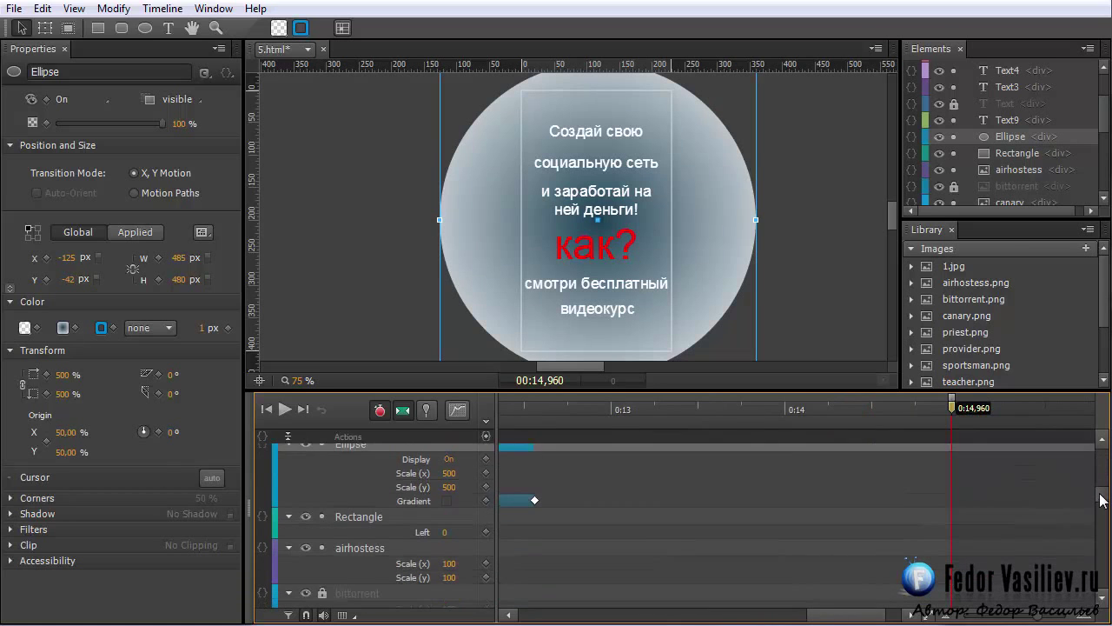
pyautogui.moveTo(841, 621); pyautogui.dragTo(774, 623)
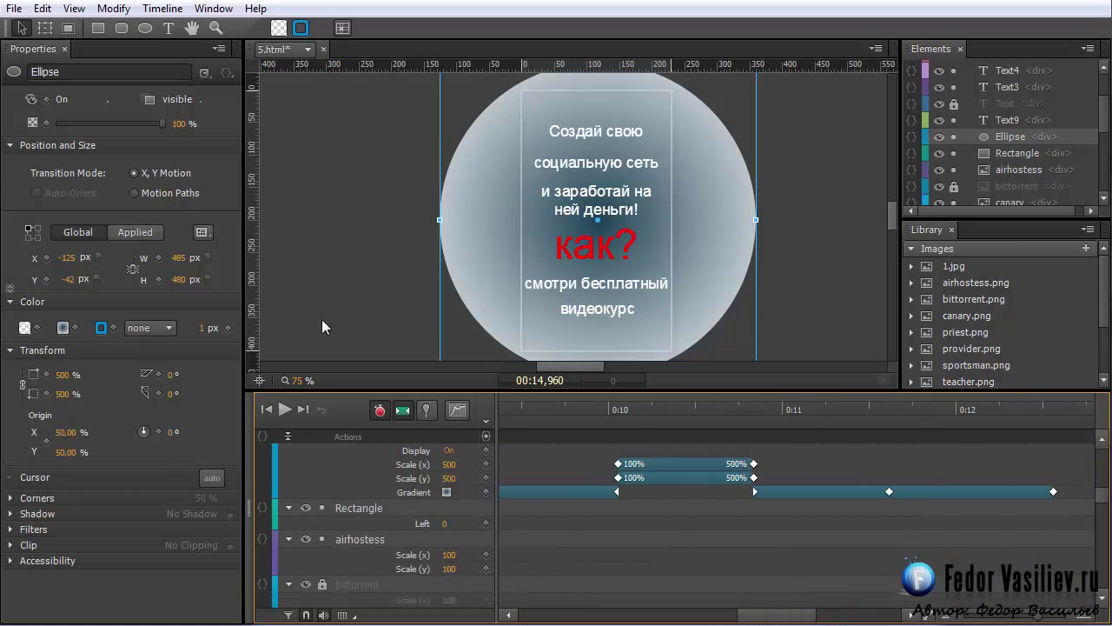
pyautogui.click(41, 7)
pyautogui.click(67, 30)
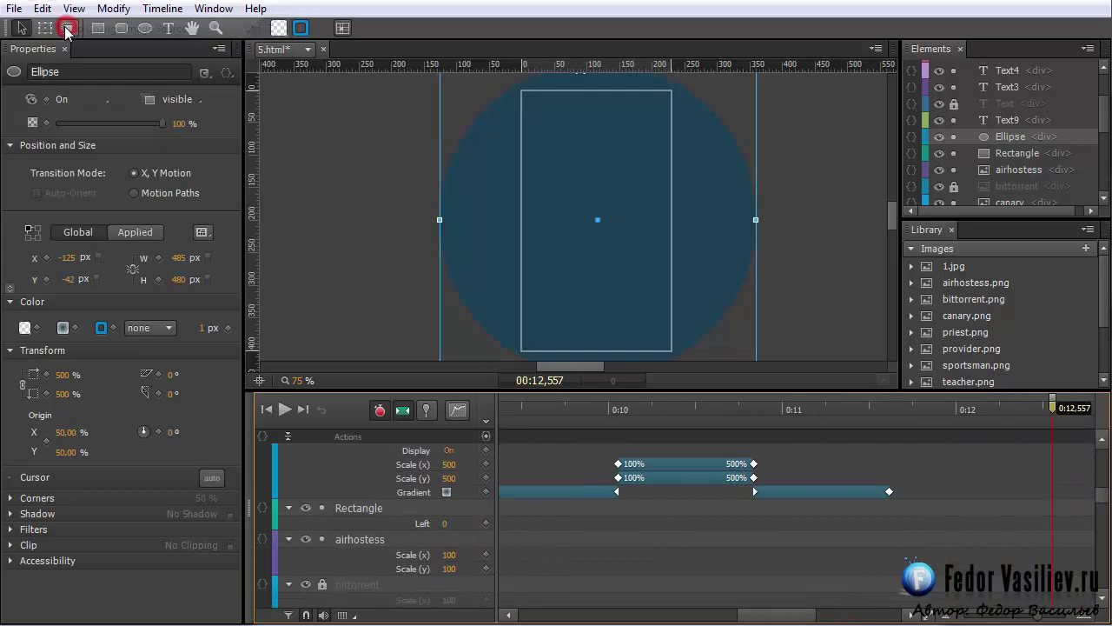
# Step: Move the playhead to 0:14,676, where Text7's slide-in ends, and set the timeline pin there for the circle
pyautogui.moveTo(583, 403); pyautogui.dragTo(838, 406)
pyautogui.moveTo(860, 449); pyautogui.dragTo(1003, 464)
pyautogui.moveTo(808, 614); pyautogui.dragTo(856, 614)
pyautogui.moveTo(1097, 502); pyautogui.dragTo(1067, 456)
pyautogui.moveTo(692, 411); pyautogui.dragTo(1092, 464)
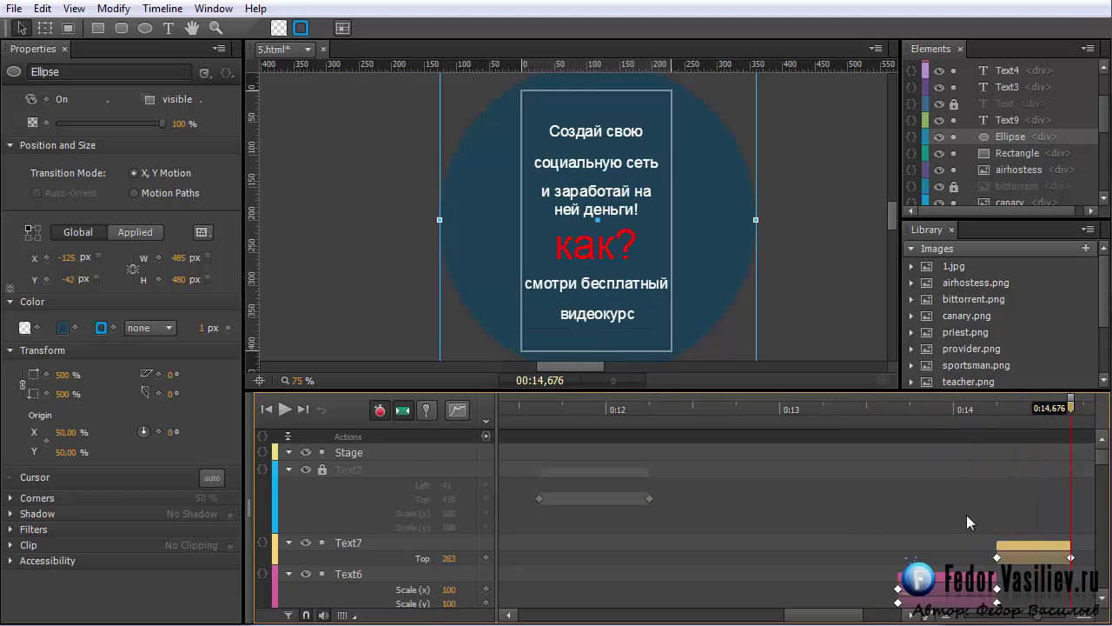
pyautogui.moveTo(810, 619); pyautogui.dragTo(845, 619)
pyautogui.moveTo(781, 400); pyautogui.dragTo(789, 444)
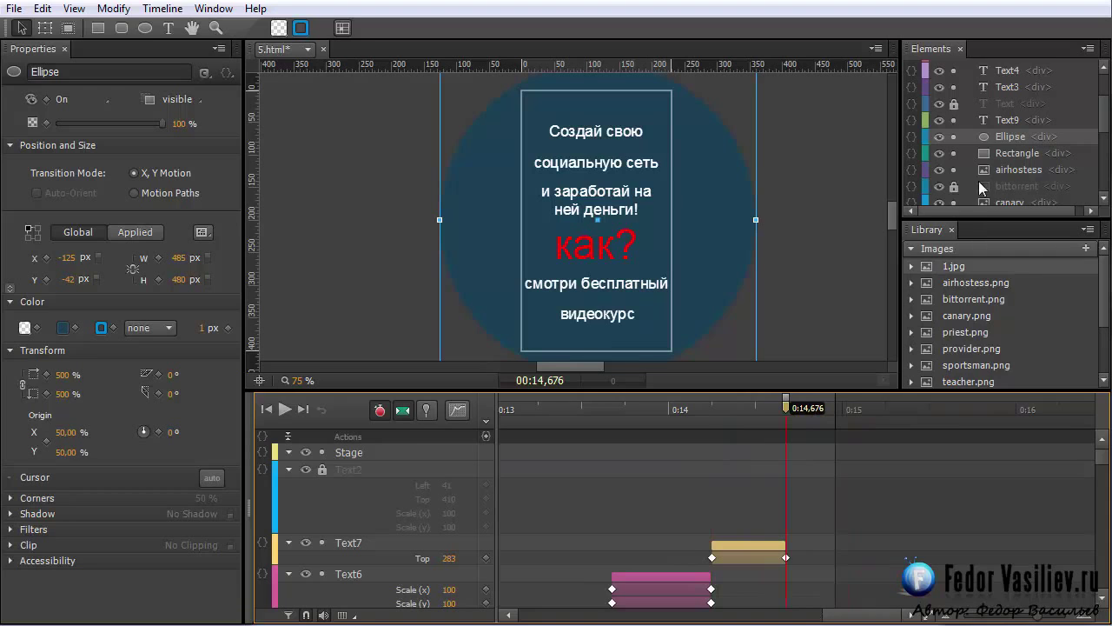
pyautogui.click(986, 137)
pyautogui.click(430, 415)
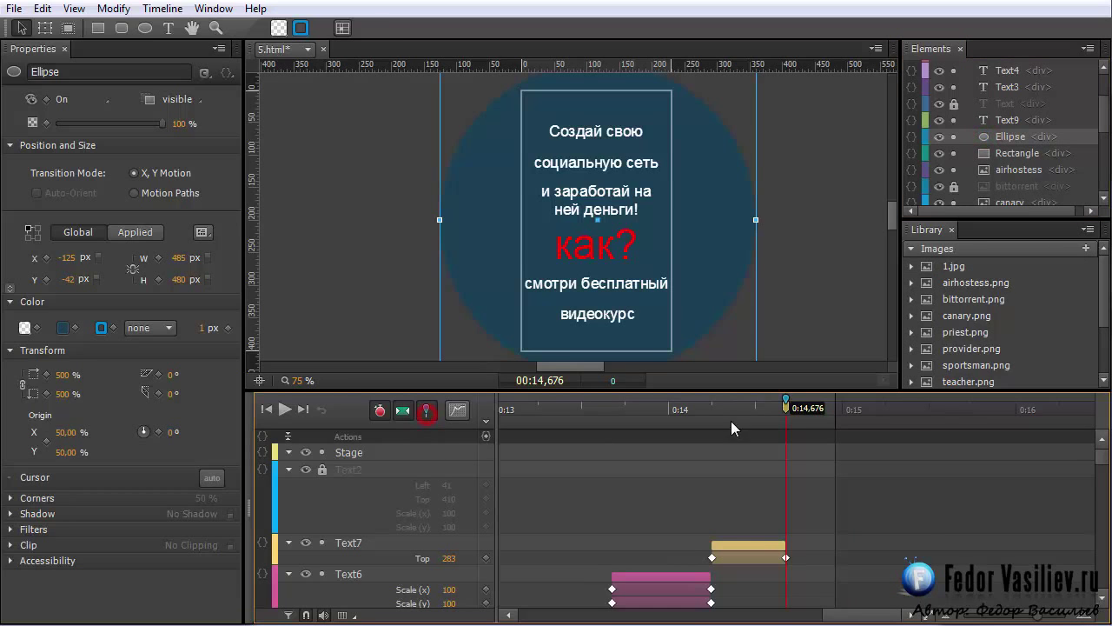
# Step: Animate the circle's gradient from solid dark blue to a dark centre with a light rim by 0:15,500, and play it back from 0:14,676
pyautogui.moveTo(789, 415); pyautogui.dragTo(930, 425)
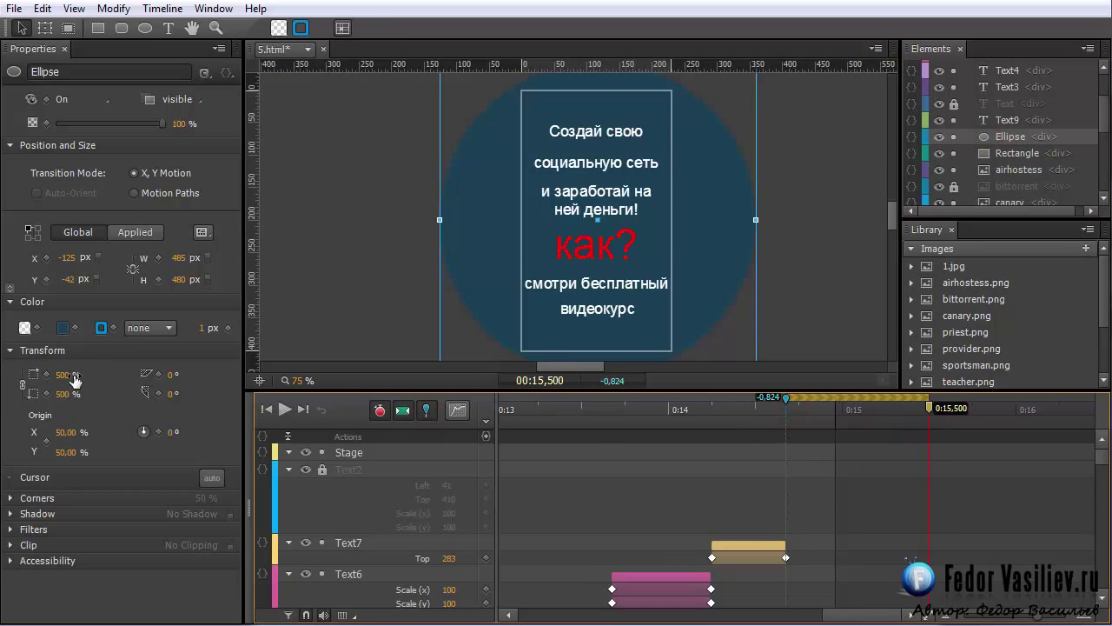
pyautogui.click(63, 329)
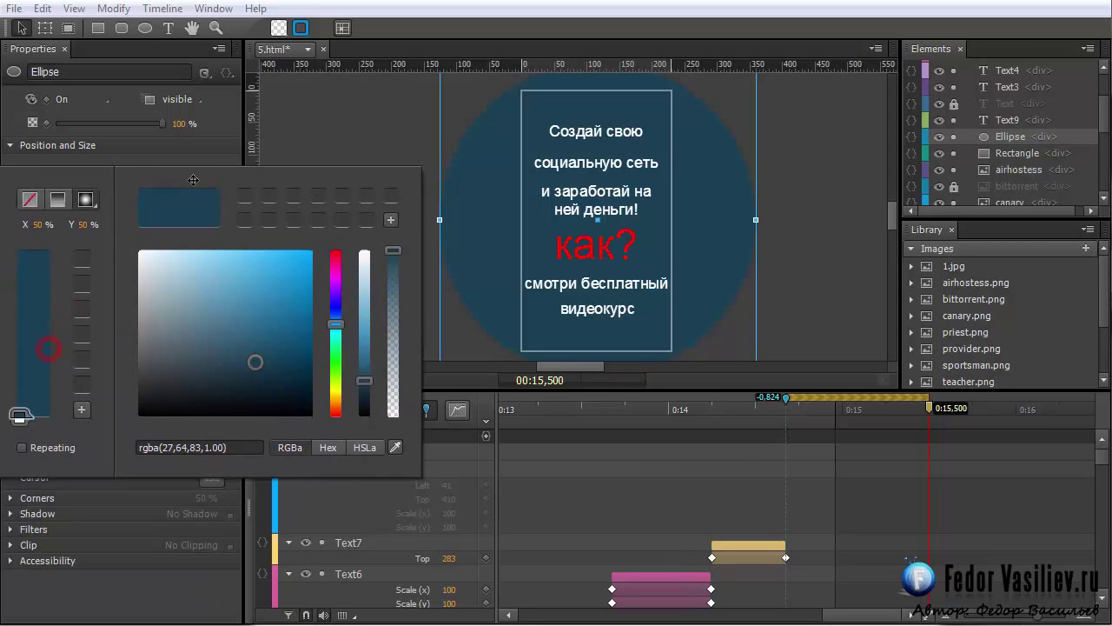
pyautogui.moveTo(19, 417); pyautogui.dragTo(12, 225)
pyautogui.click(795, 257)
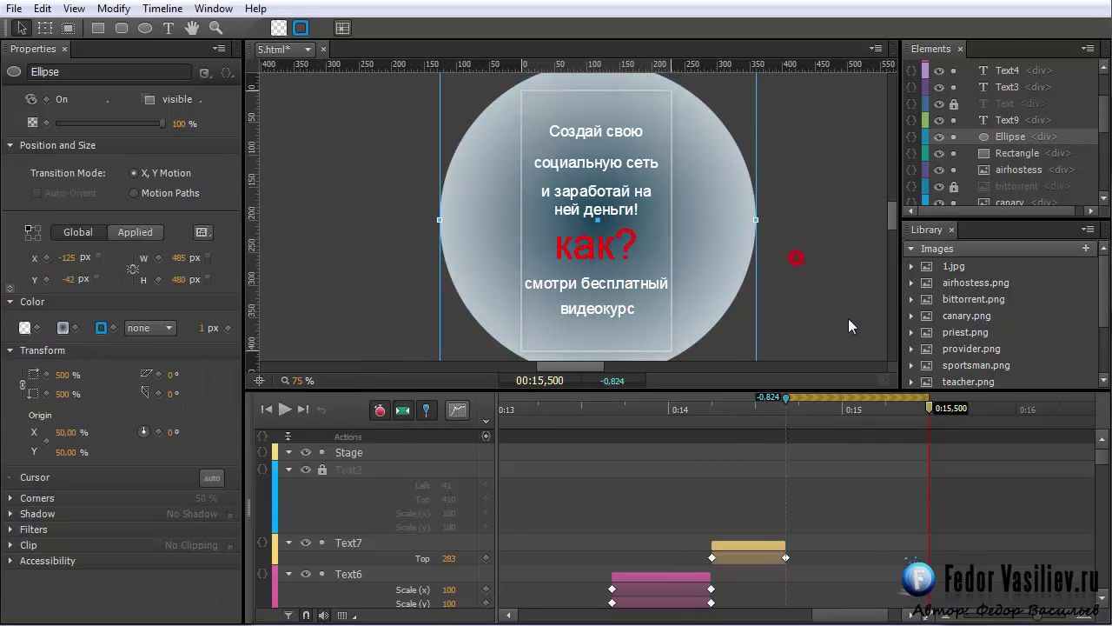
pyautogui.click(427, 409)
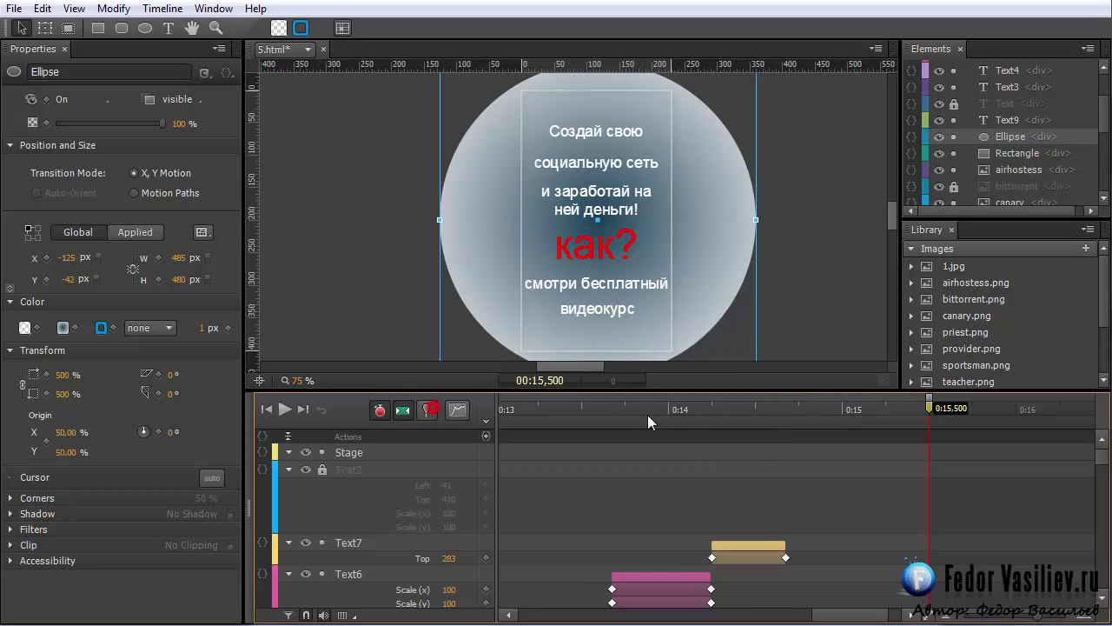
pyautogui.click(782, 407)
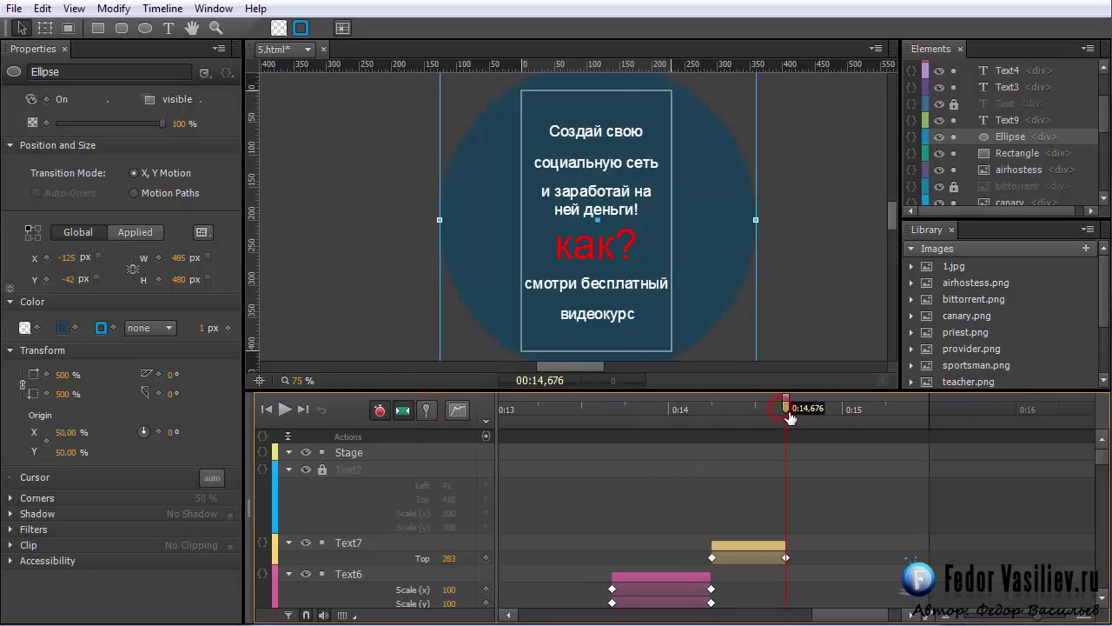
pyautogui.click(284, 410)
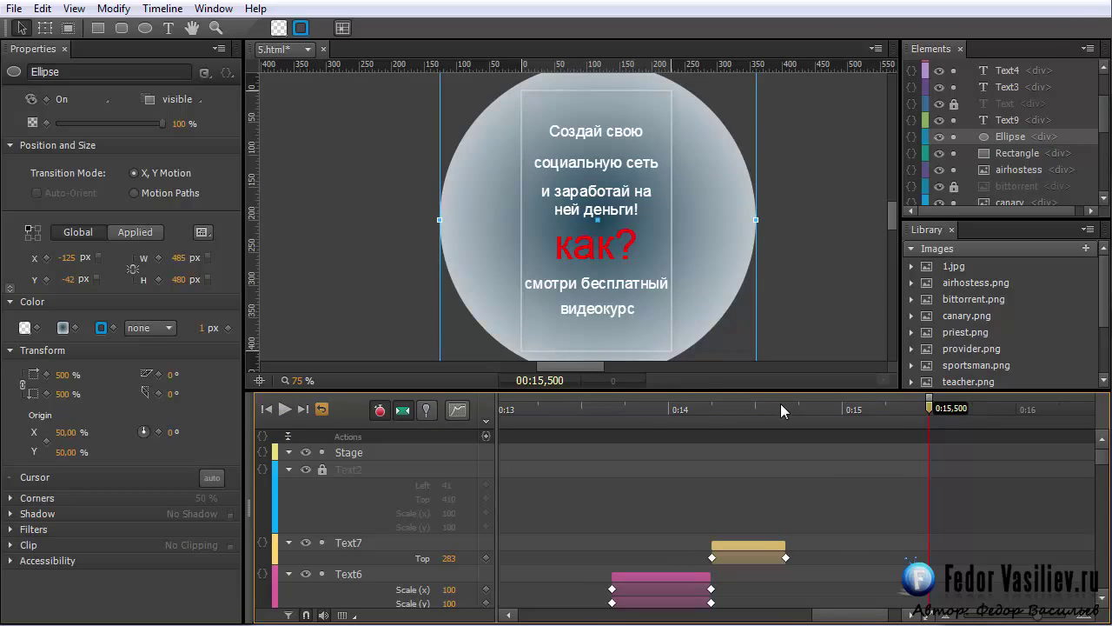
# Step: Set the easing of the circle's last gradient transition to Ease Out Elastic and play it back from 0:14,676
pyautogui.click(1011, 137)
pyautogui.moveTo(1093, 455); pyautogui.dragTo(975, 491)
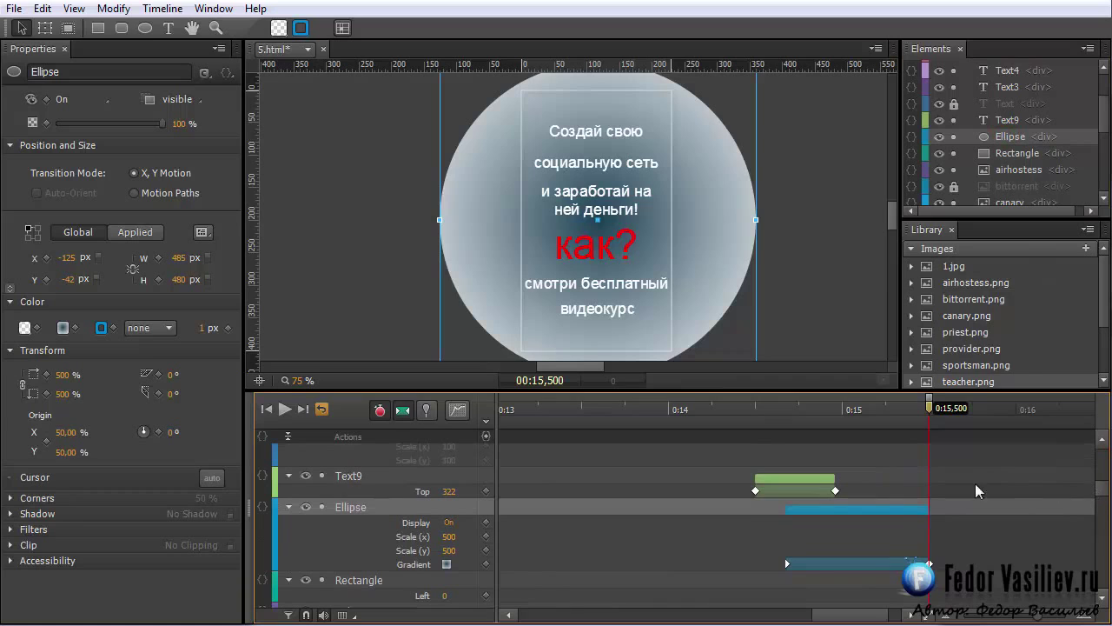
pyautogui.click(833, 511)
pyautogui.click(457, 410)
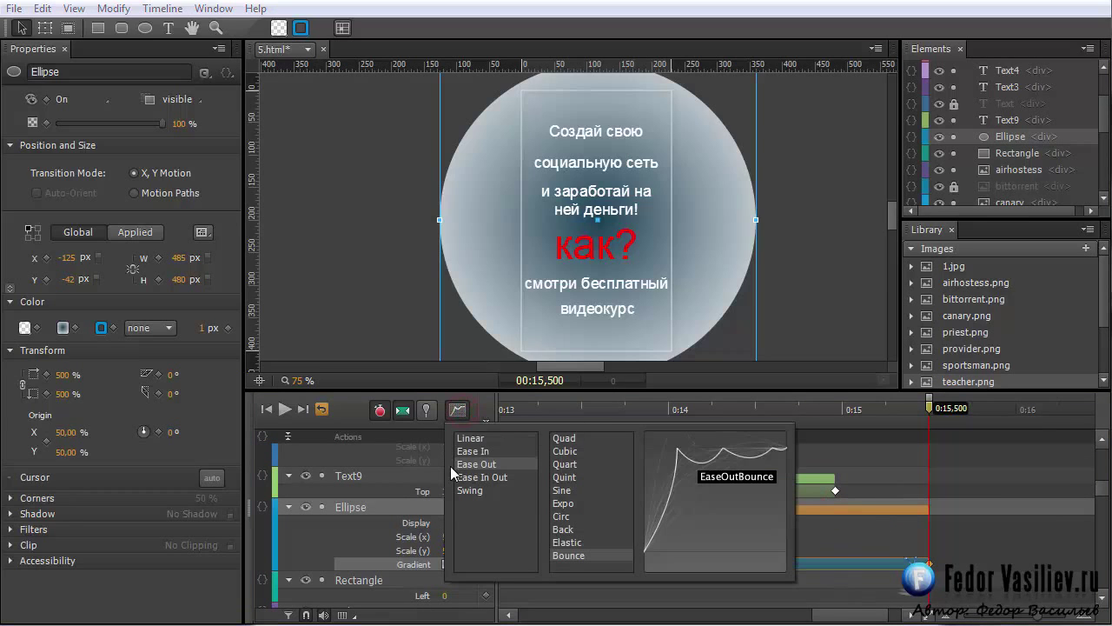
pyautogui.click(560, 543)
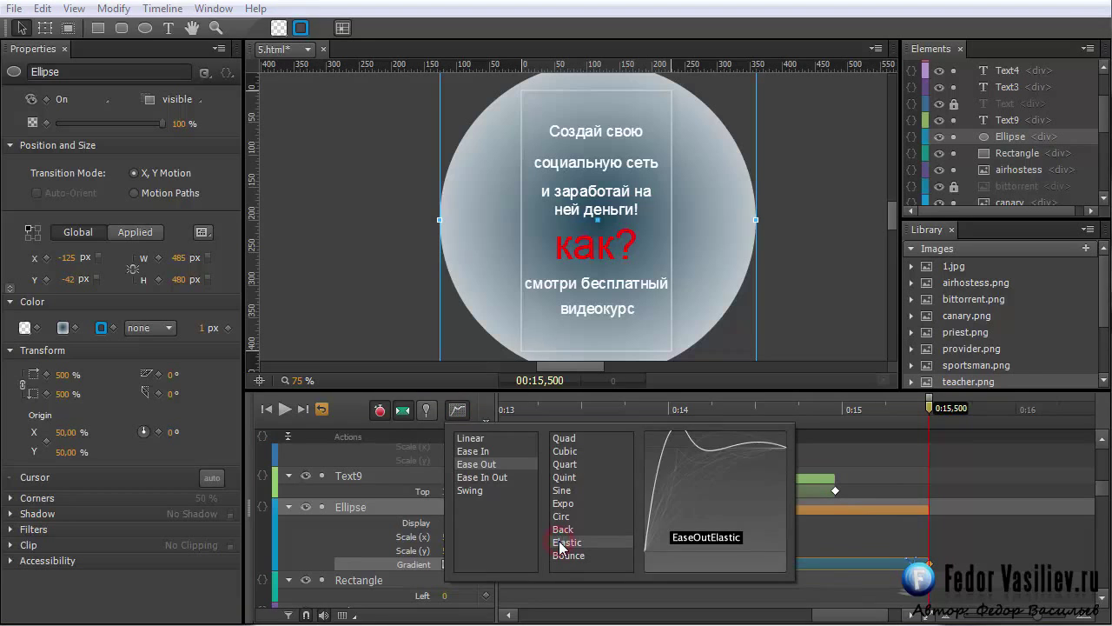
pyautogui.click(560, 543)
pyautogui.click(787, 407)
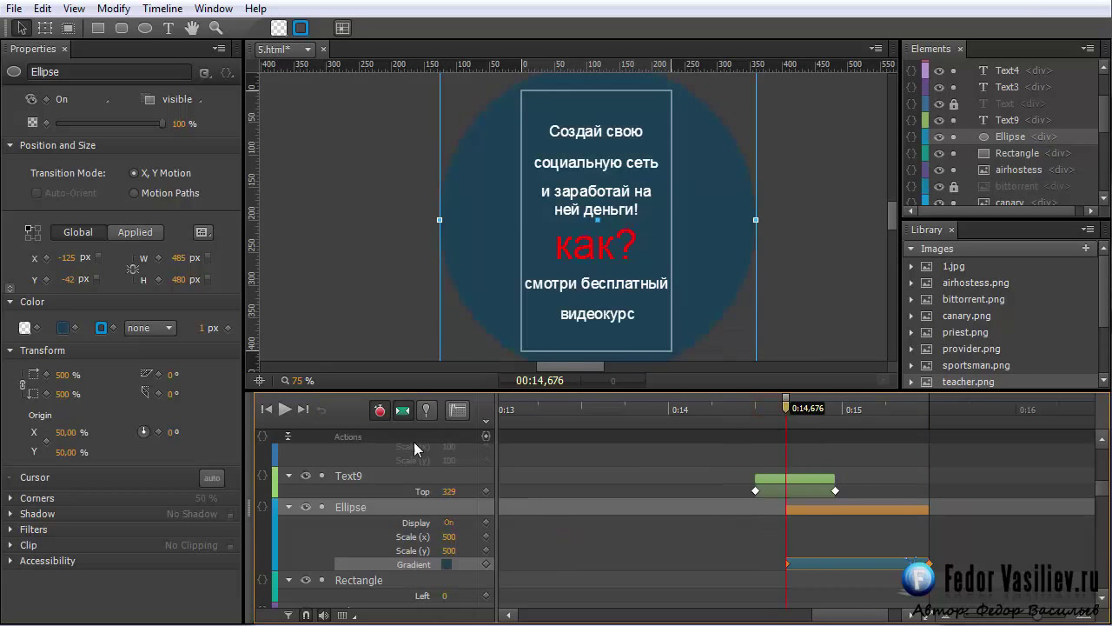
pyautogui.click(296, 409)
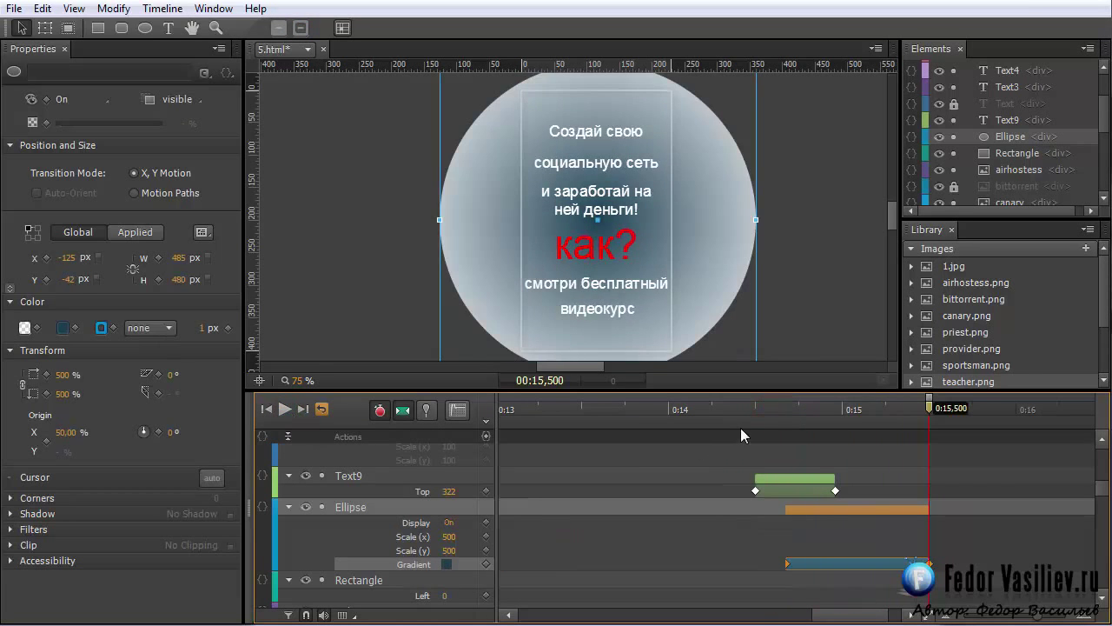
# Step: Set the easing of the circle's last gradient transition to Ease Out Circ and play it back from 0:14,676
pyautogui.click(778, 408)
pyautogui.moveTo(781, 412); pyautogui.dragTo(787, 415)
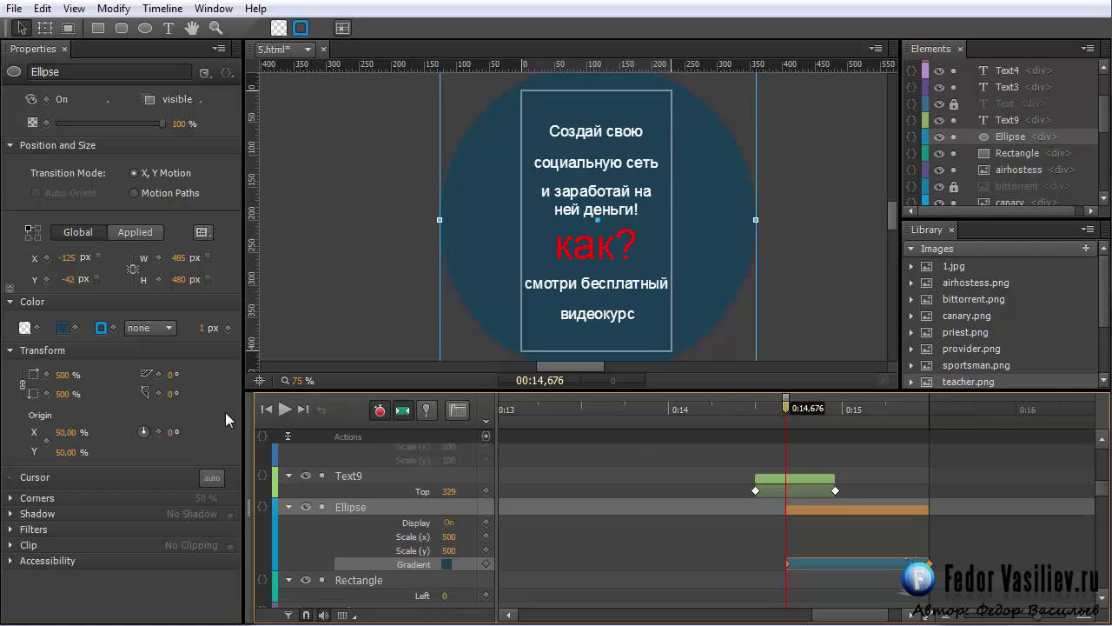
pyautogui.click(457, 417)
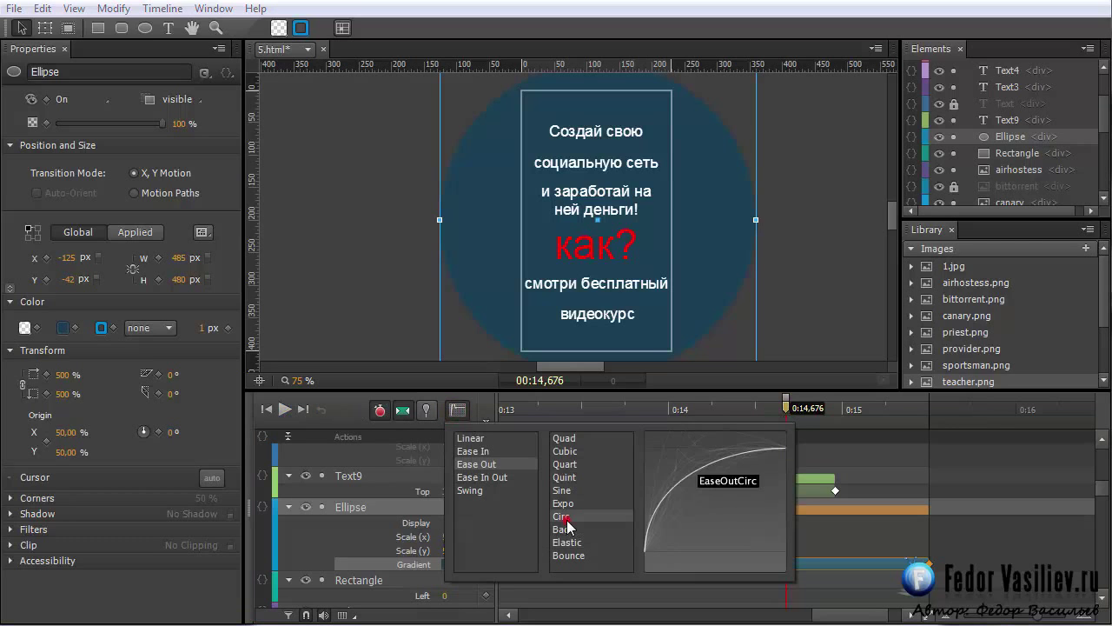
pyautogui.click(566, 518)
pyautogui.click(285, 409)
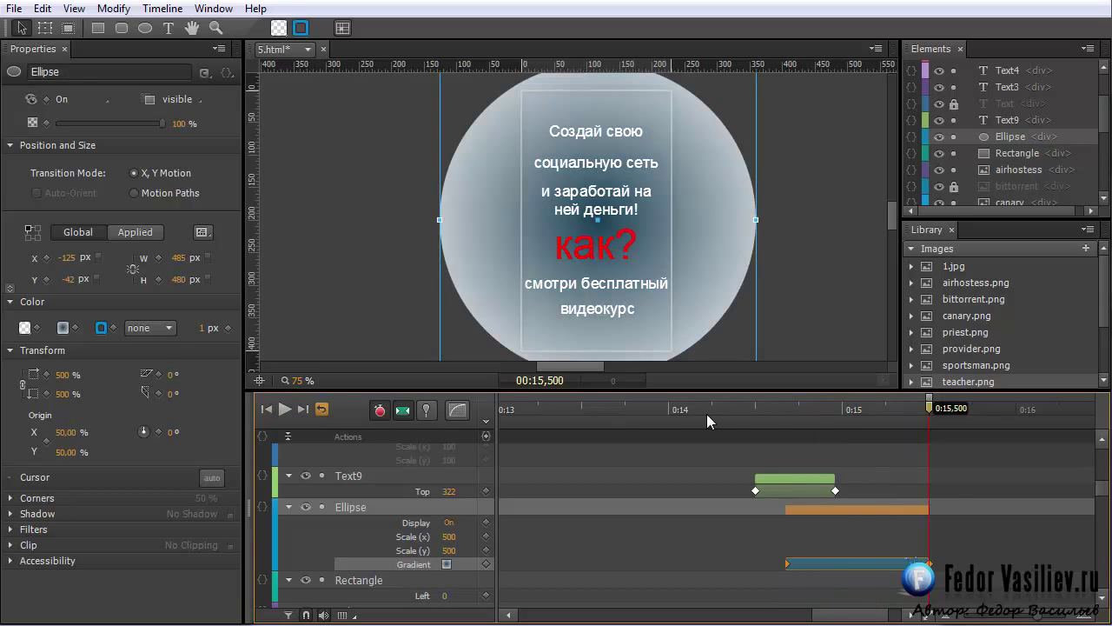
# Step: Shorten the circle's last gradient transition to end at 0:15,185 and play it back from just before its start
pyautogui.moveTo(822, 411); pyautogui.dragTo(785, 423)
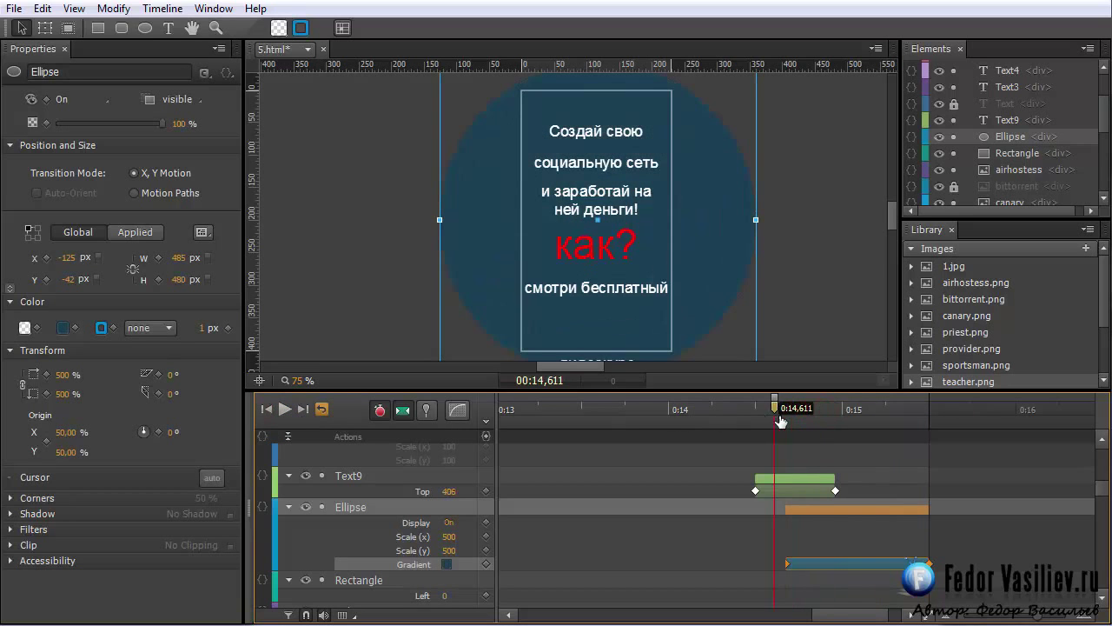
pyautogui.moveTo(926, 510); pyautogui.dragTo(868, 514)
pyautogui.click(285, 411)
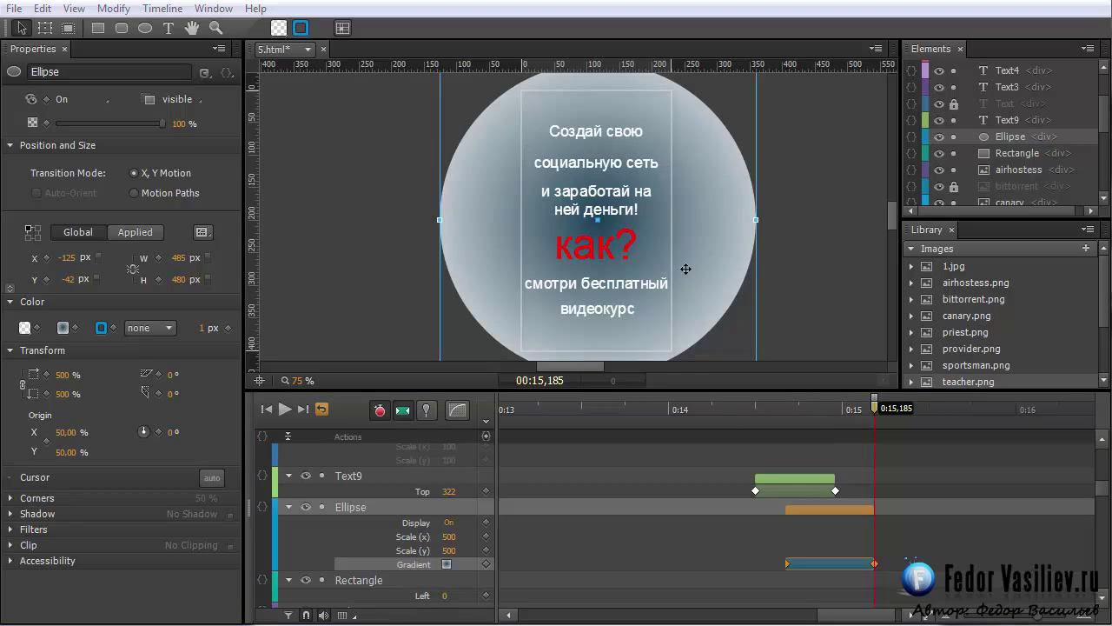
# Step: Select the five captions from "Создай свою" to "смотри бесплатный" and switch their display off at 0:15,185
pyautogui.click(588, 309)
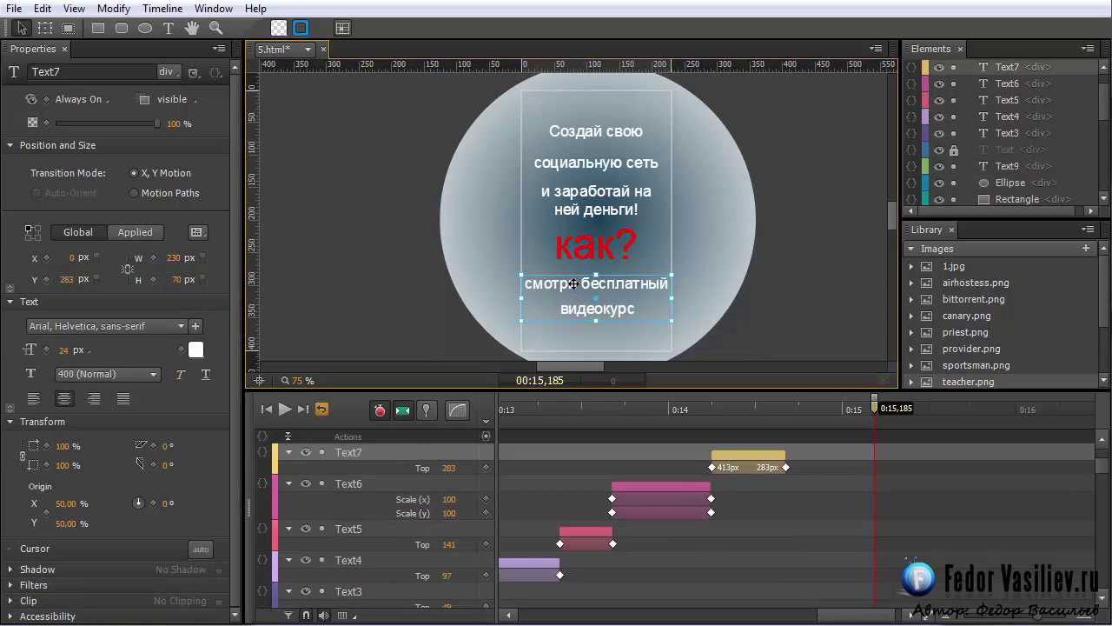
pyautogui.keyDown('shift'); pyautogui.click(573, 233); pyautogui.keyUp('shift')
pyautogui.keyDown('shift'); pyautogui.click(581, 211); pyautogui.keyUp('shift')
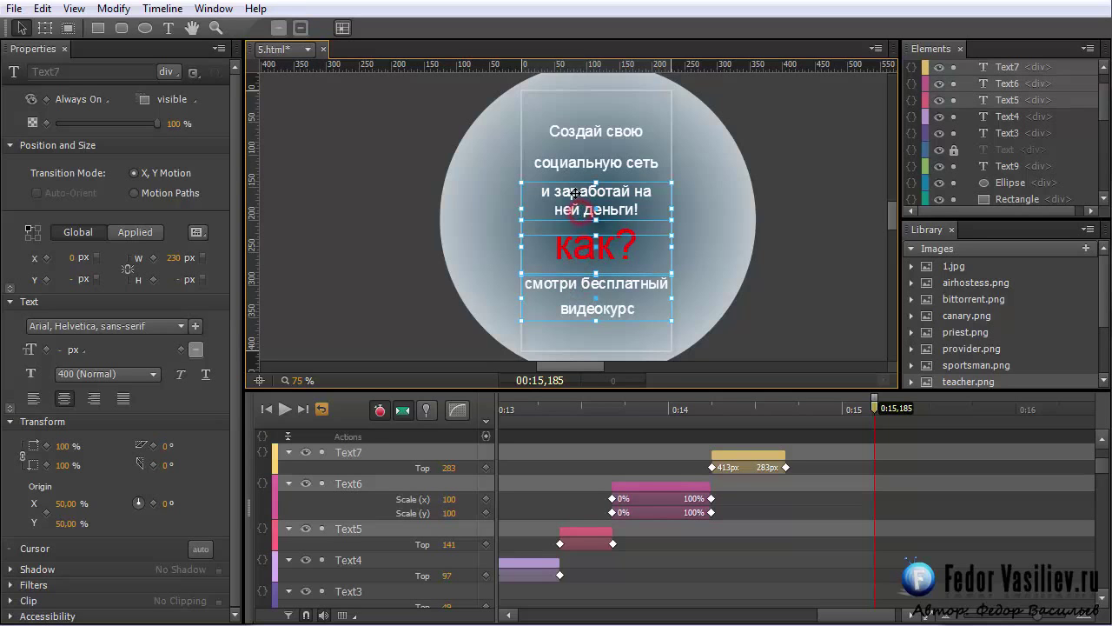
pyautogui.keyDown('shift'); pyautogui.click(579, 165); pyautogui.keyUp('shift')
pyautogui.keyDown('shift'); pyautogui.click(571, 132); pyautogui.keyUp('shift')
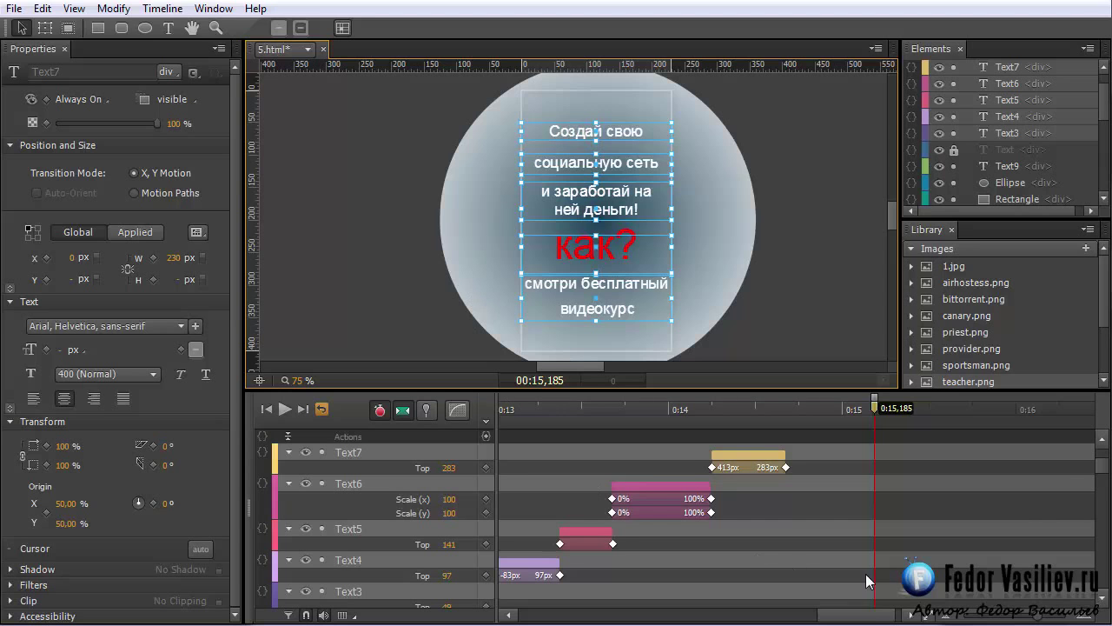
pyautogui.click(909, 614)
pyautogui.click(1098, 461)
pyautogui.scroll(-10, 1098, 458)
pyautogui.scroll(10, 854, 521)
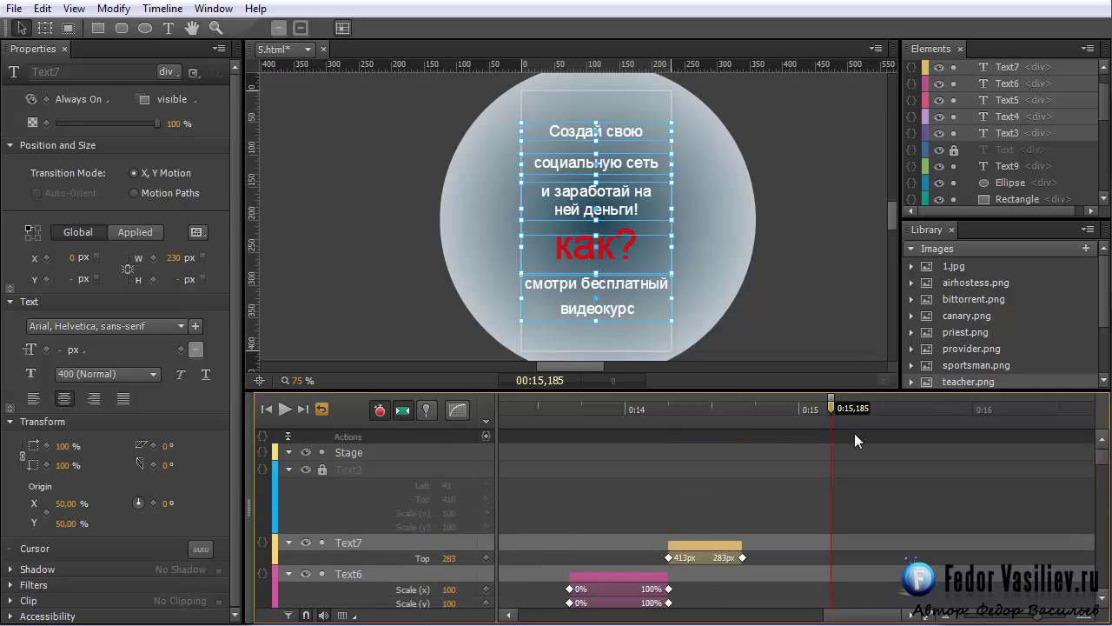
pyautogui.click(79, 99)
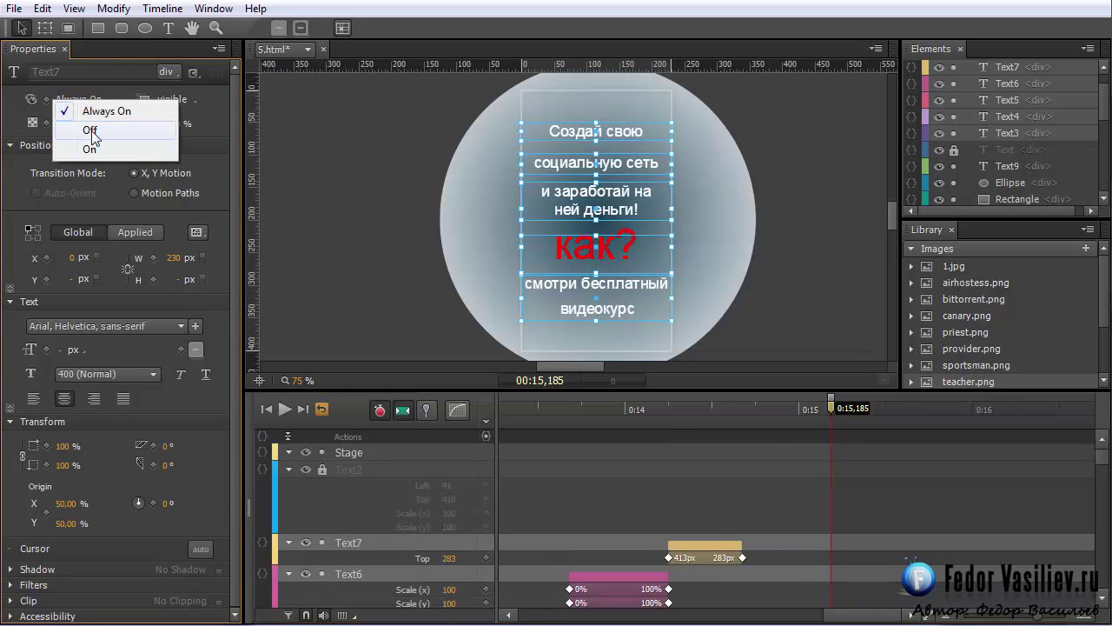
pyautogui.click(91, 131)
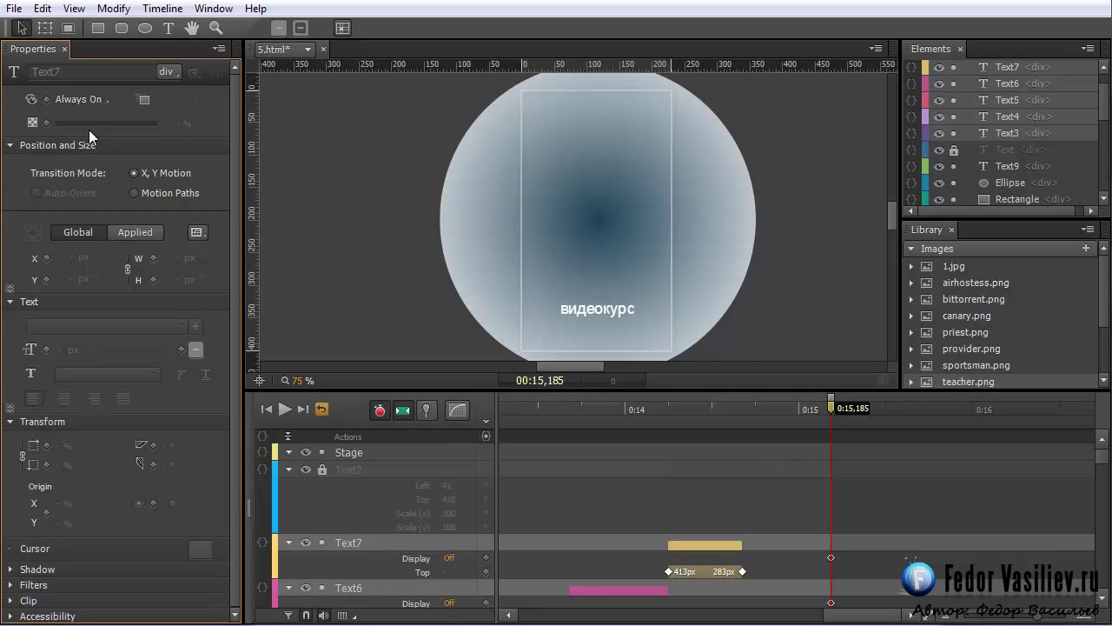
# Step: Switch off the display of the remaining "видеокурс" caption at 0:15,185
pyautogui.click(599, 311)
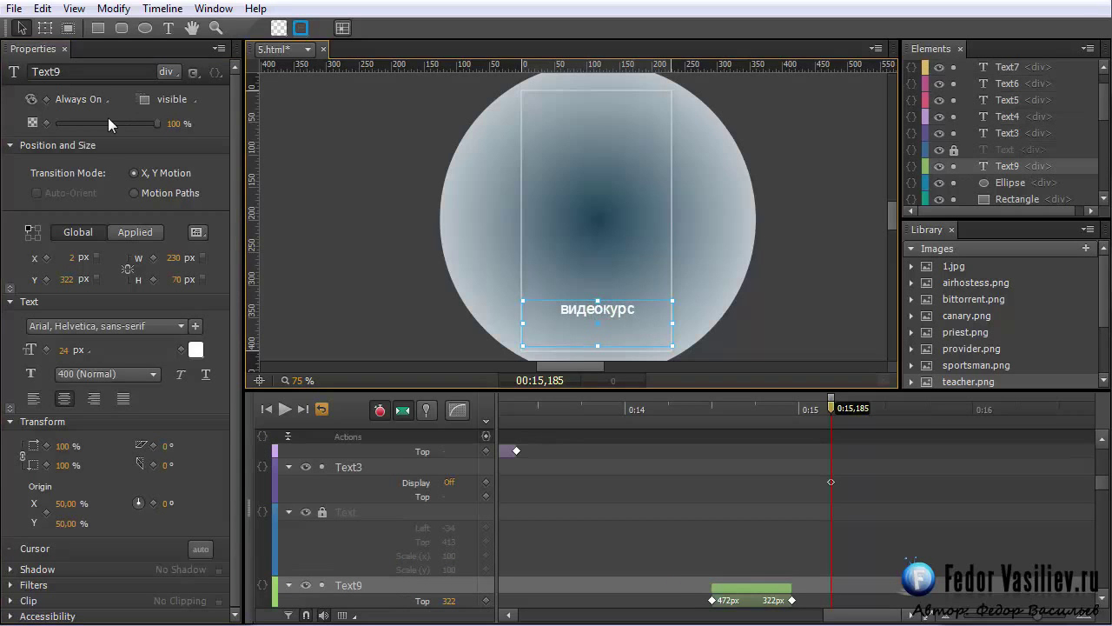
pyautogui.click(79, 99)
pyautogui.click(91, 130)
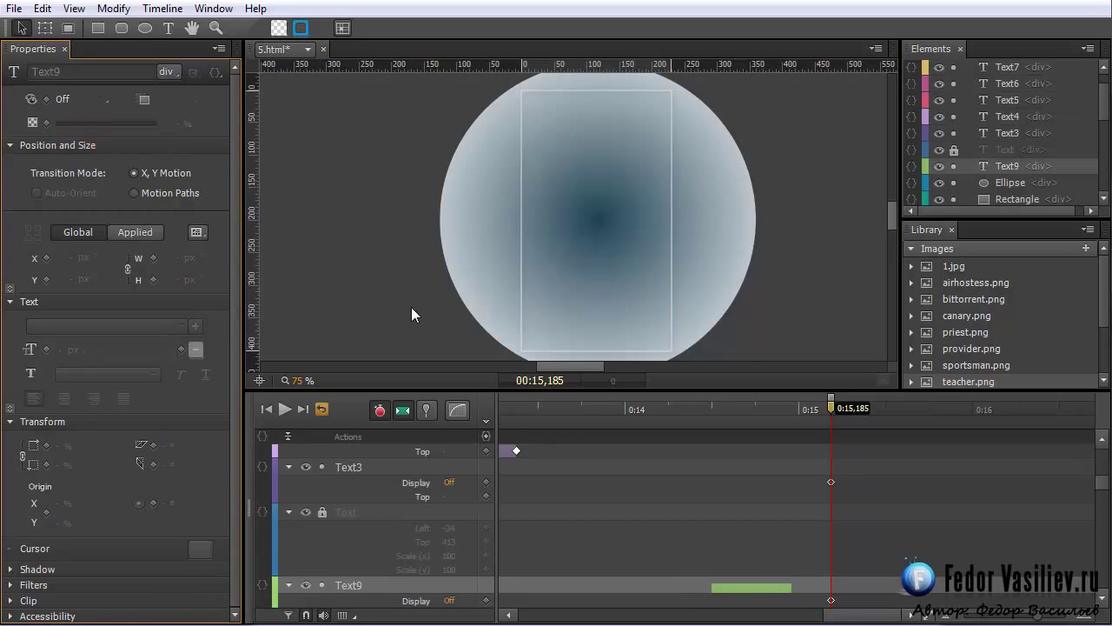
# Step: Try recolouring the centre of the circle's gradient to purple rgba(48,27,83,1.00) at 0:15,185, scrub through it, and undo the colour change
pyautogui.click(1004, 184)
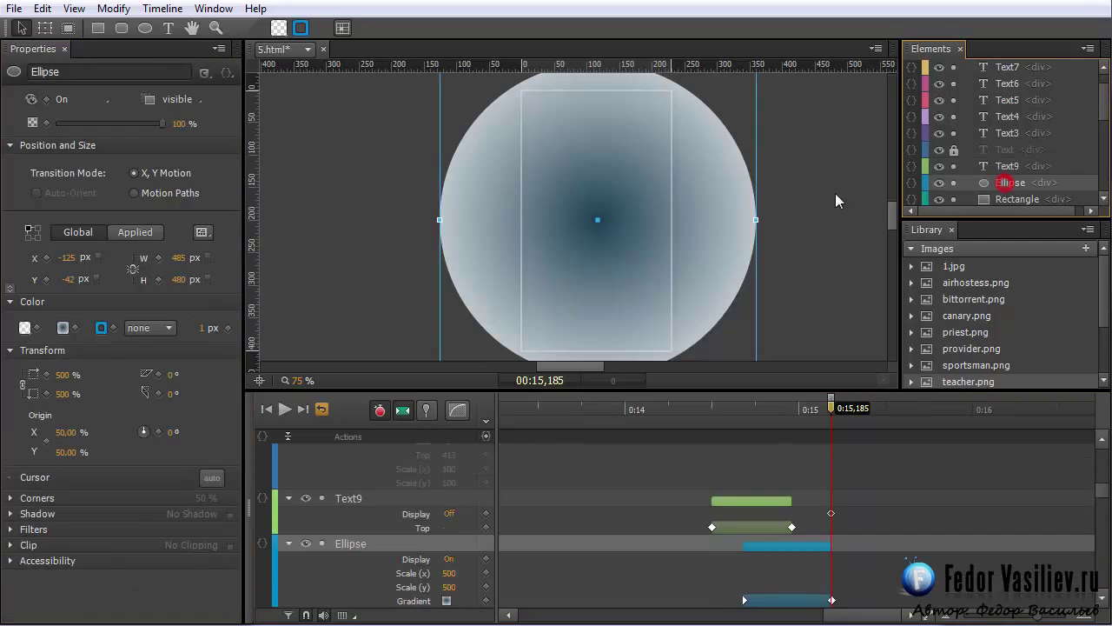
pyautogui.click(63, 327)
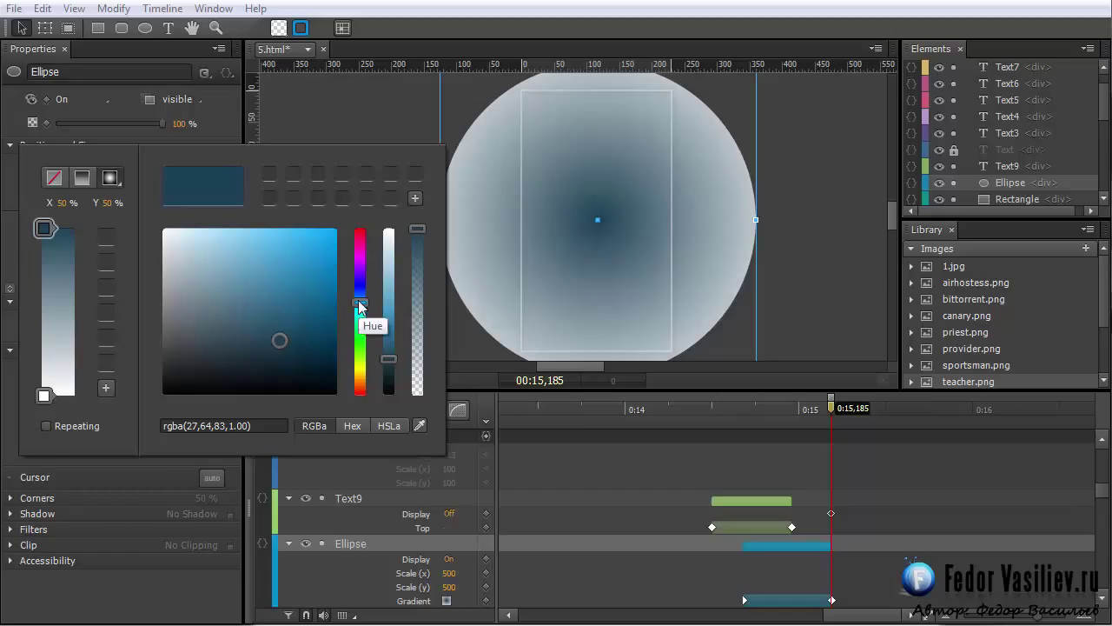
pyautogui.moveTo(358, 302); pyautogui.dragTo(355, 278)
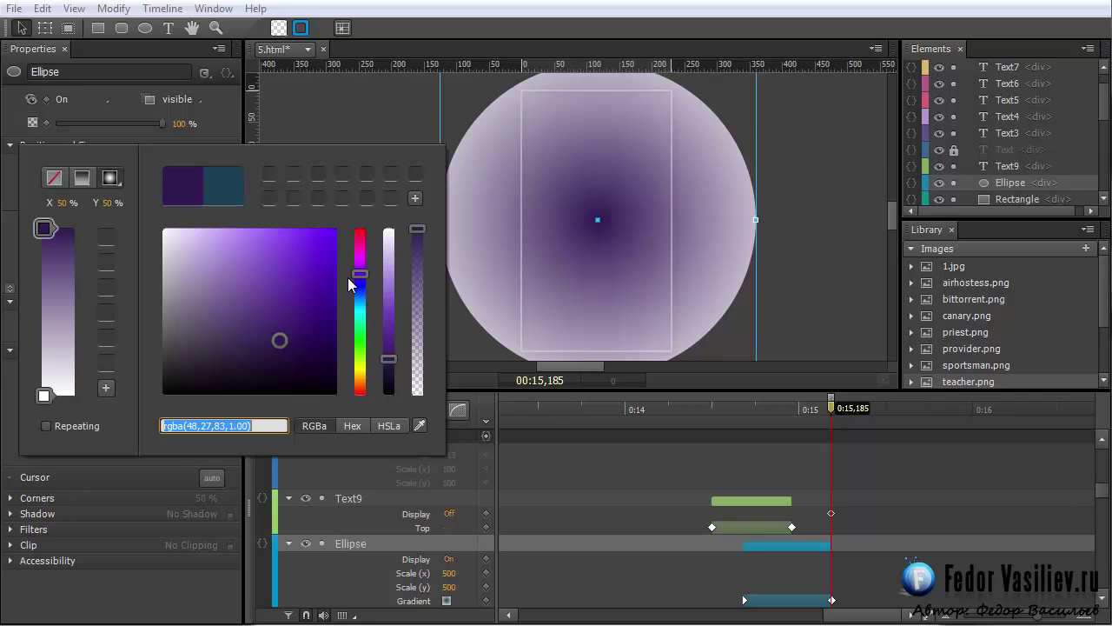
pyautogui.click(348, 127)
pyautogui.moveTo(830, 402); pyautogui.dragTo(786, 408)
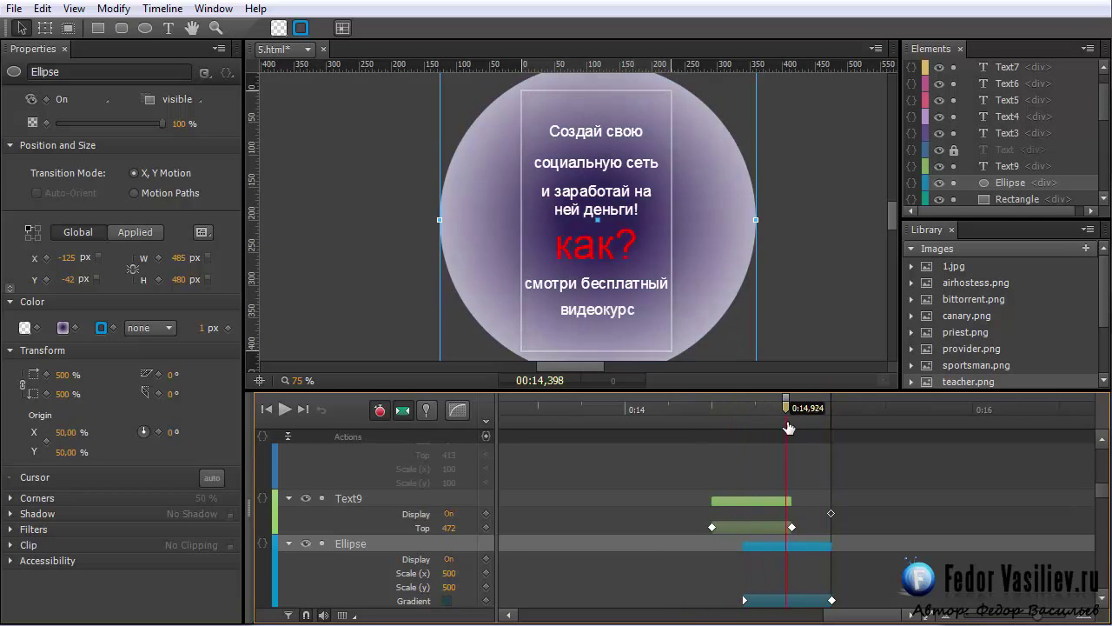
pyautogui.moveTo(722, 424); pyautogui.dragTo(838, 439)
pyautogui.click(43, 9)
pyautogui.click(82, 28)
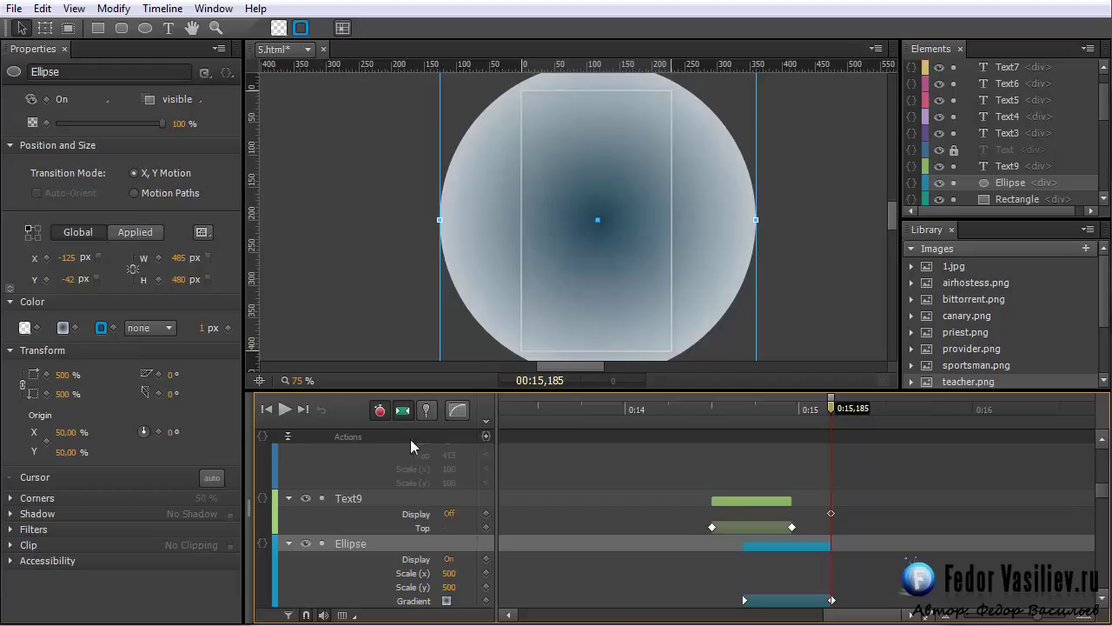
# Step: Animate the circle's gradient centre to purple rgba(51,27,83,1.00) between 0:15,185 and 0:15,250
pyautogui.click(427, 410)
pyautogui.moveTo(833, 415); pyautogui.dragTo(847, 420)
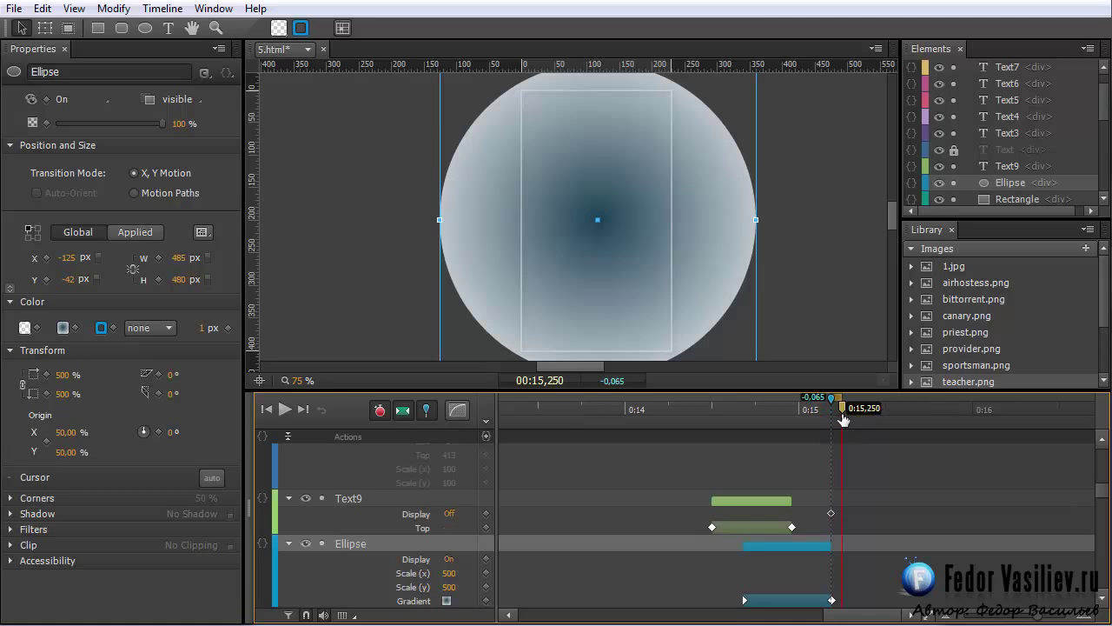
pyautogui.click(62, 327)
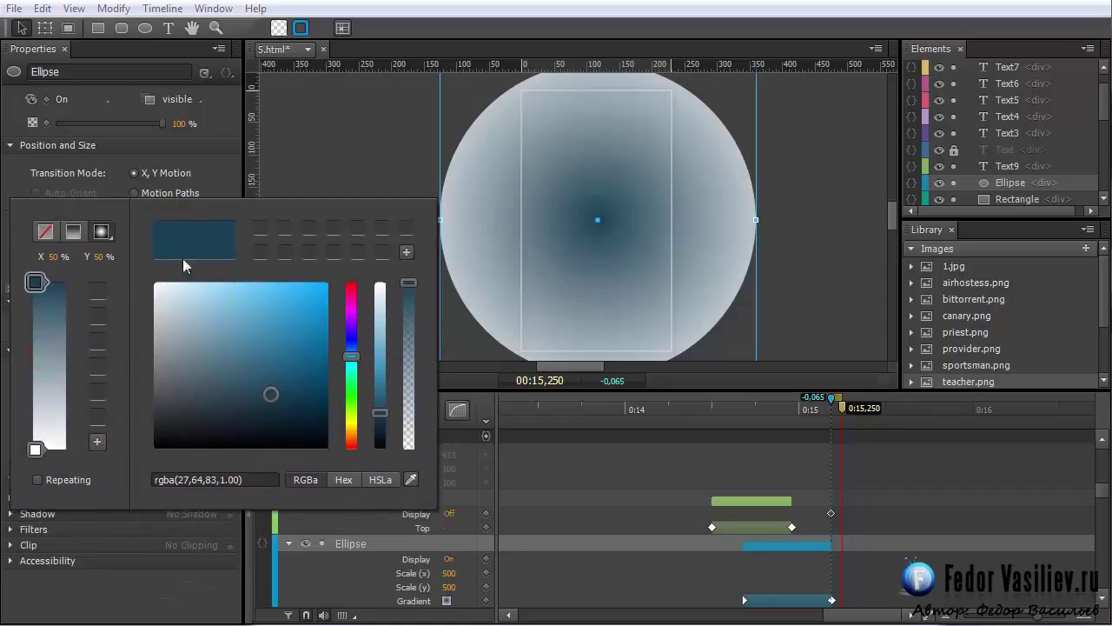
pyautogui.moveTo(351, 356); pyautogui.dragTo(351, 325)
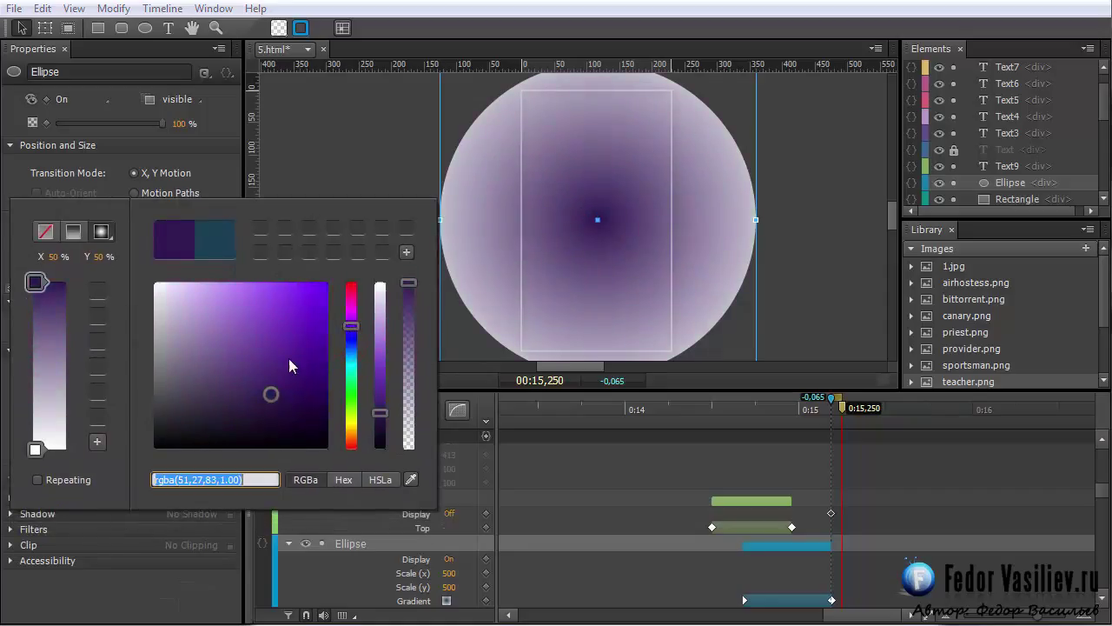
pyautogui.click(342, 152)
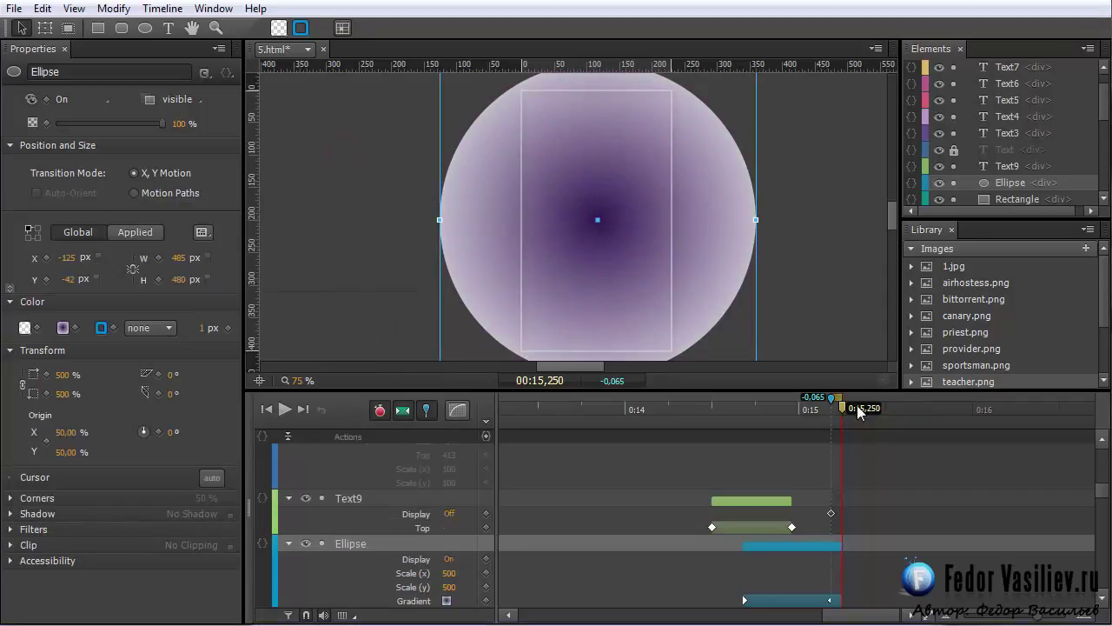
# Step: Animate the circle's gradient from 0:15,250 to 0:15,889 so the purple centre stop expands to fill the whole circle
pyautogui.moveTo(842, 409)
pyautogui.mouseDown()
pyautogui.moveTo(706, 407)
pyautogui.moveTo(844, 420)
pyautogui.moveTo(842, 403)
pyautogui.mouseUp()
pyautogui.moveTo(923, 425); pyautogui.dragTo(953, 426)
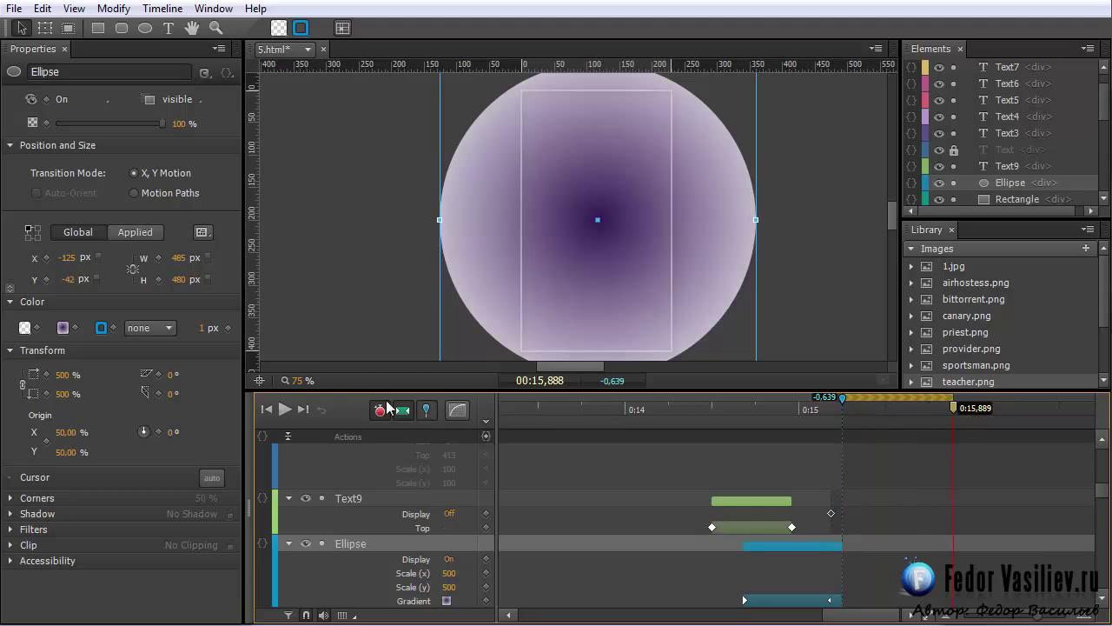
pyautogui.click(65, 329)
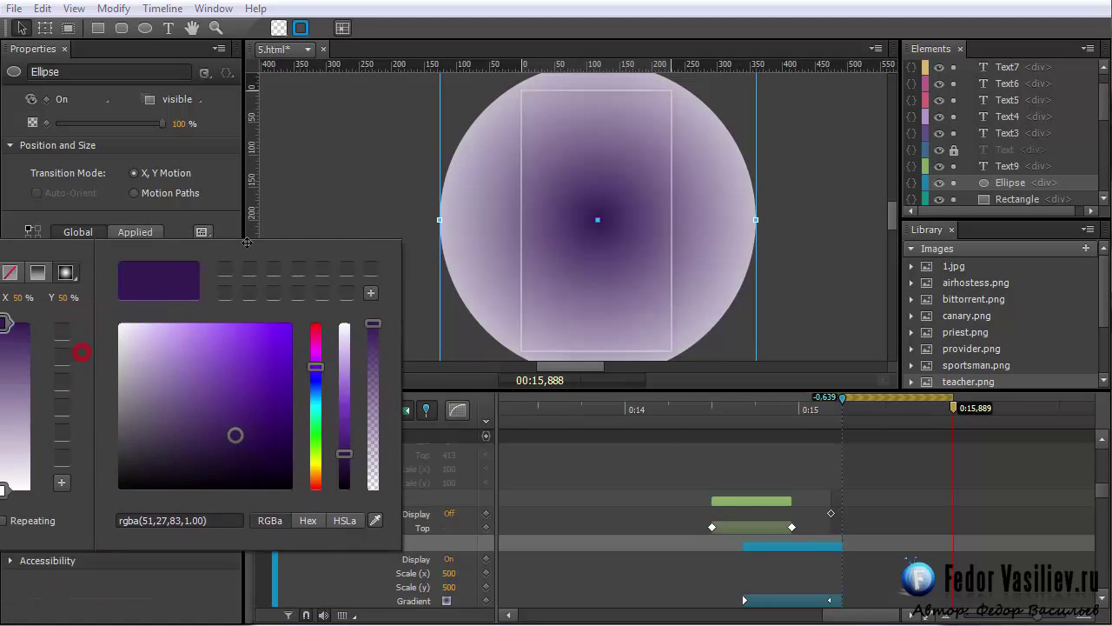
pyautogui.moveTo(40, 297); pyautogui.dragTo(40, 465)
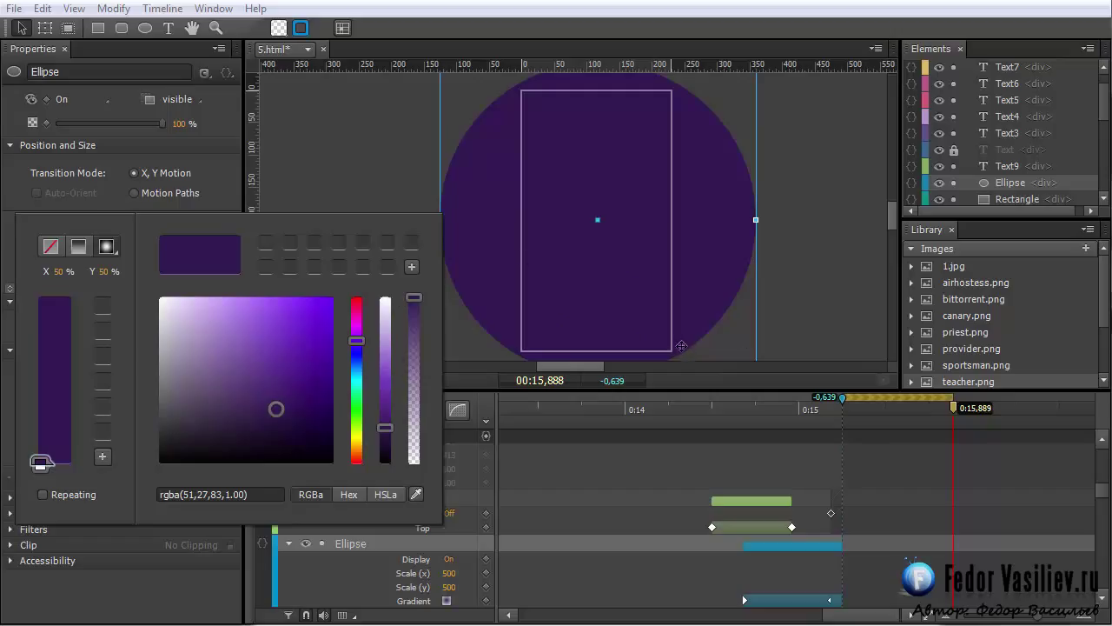
pyautogui.click(377, 156)
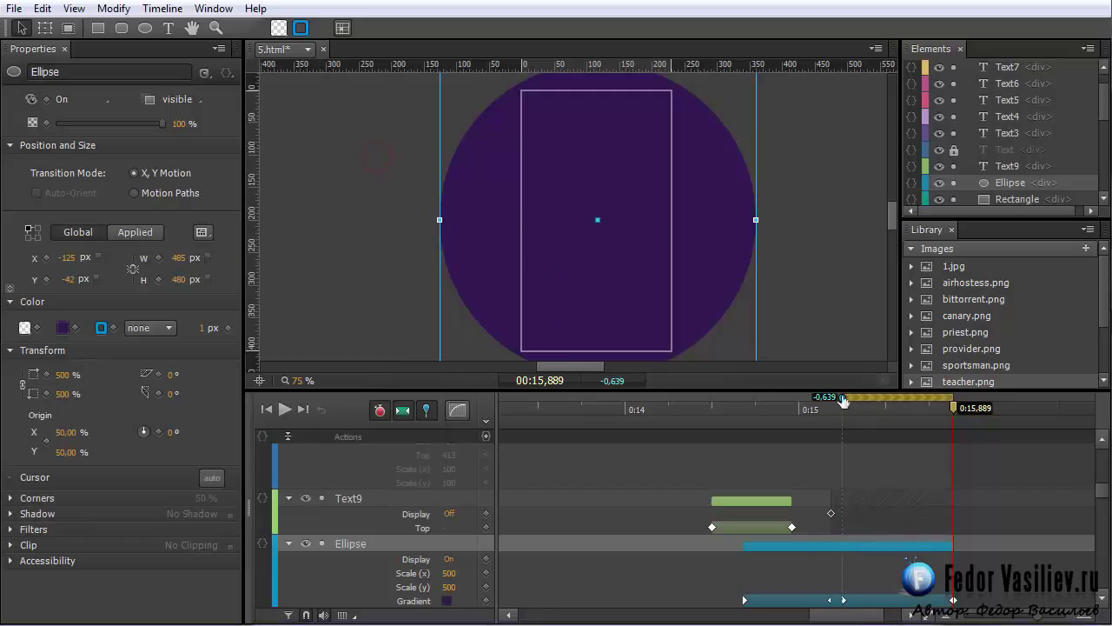
# Step: Play back the animation from 0:14,069, and replay it from 0:09,295 to check the whole circle sequence
pyautogui.click(636, 404)
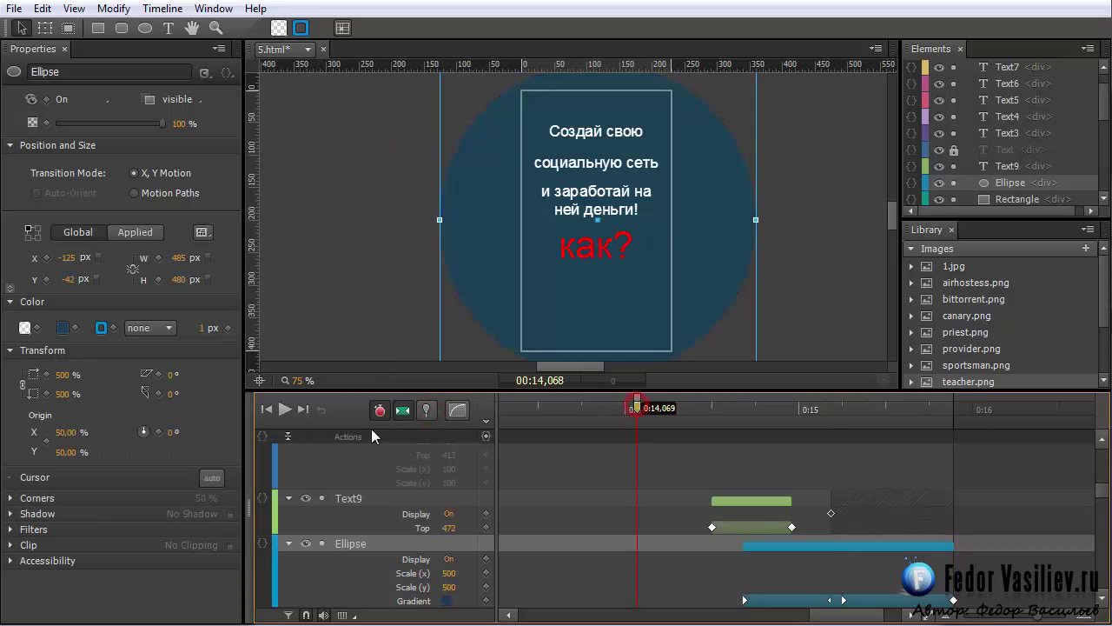
pyautogui.click(287, 412)
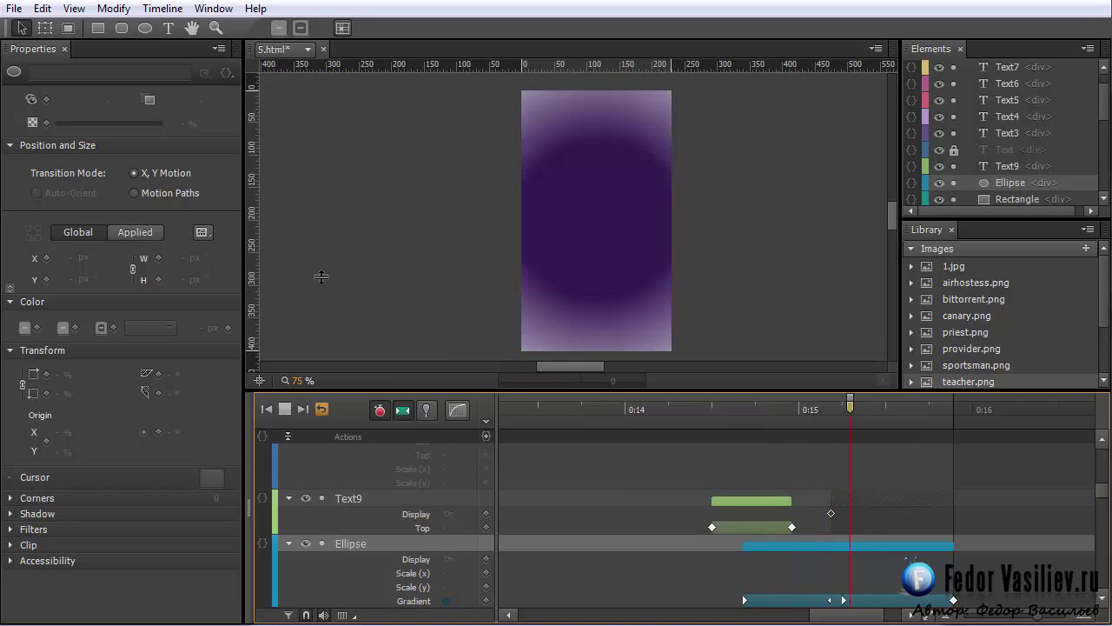
pyautogui.moveTo(666, 404); pyautogui.dragTo(541, 401)
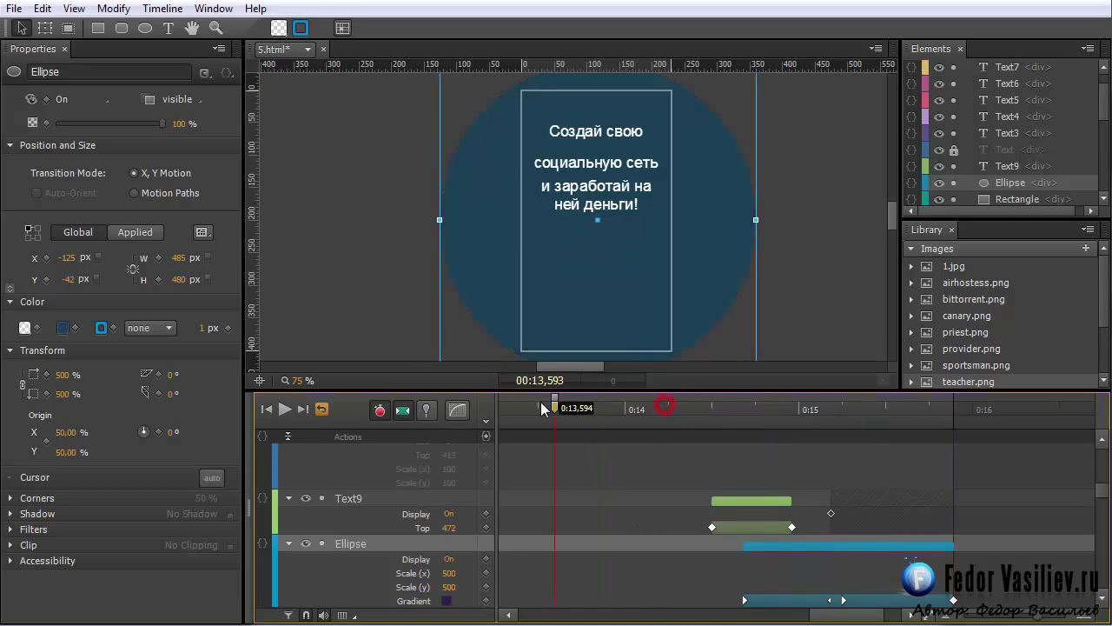
pyautogui.moveTo(847, 614); pyautogui.dragTo(761, 614)
pyautogui.click(542, 407)
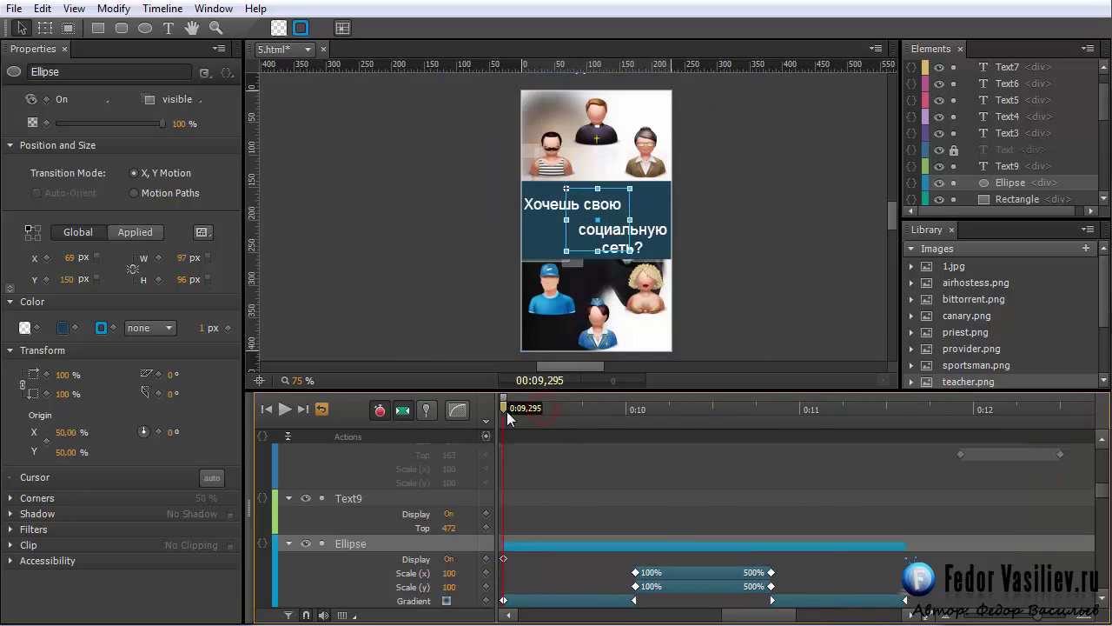
pyautogui.click(284, 409)
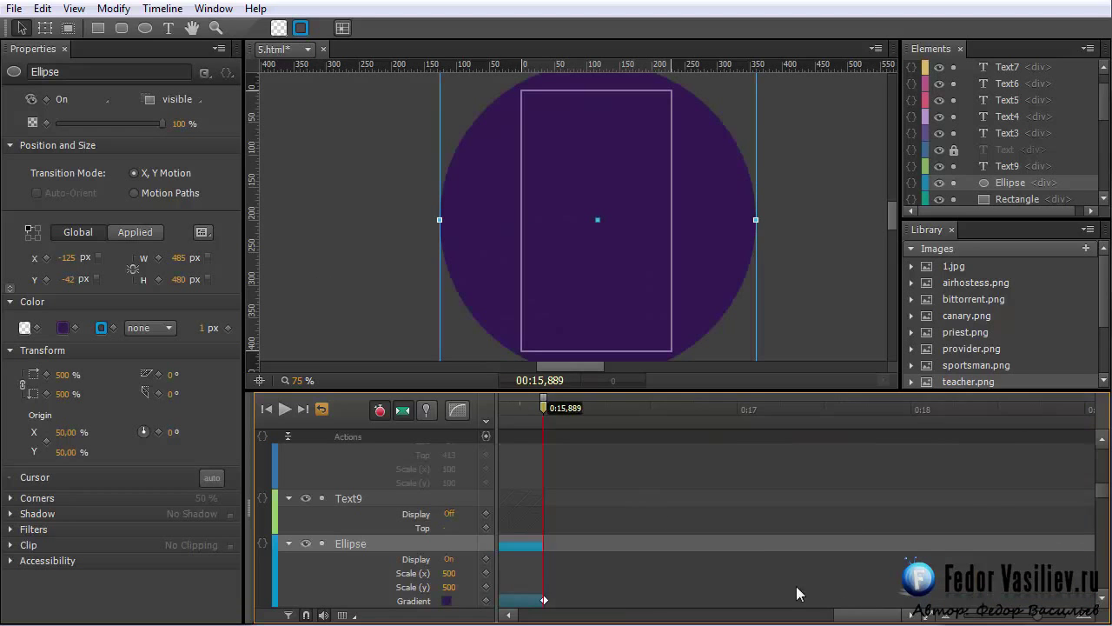
# Step: Extend the circle's last purple gradient transition to end at 0:16,169 and play it back from 0:15,103
pyautogui.moveTo(886, 619); pyautogui.dragTo(831, 618)
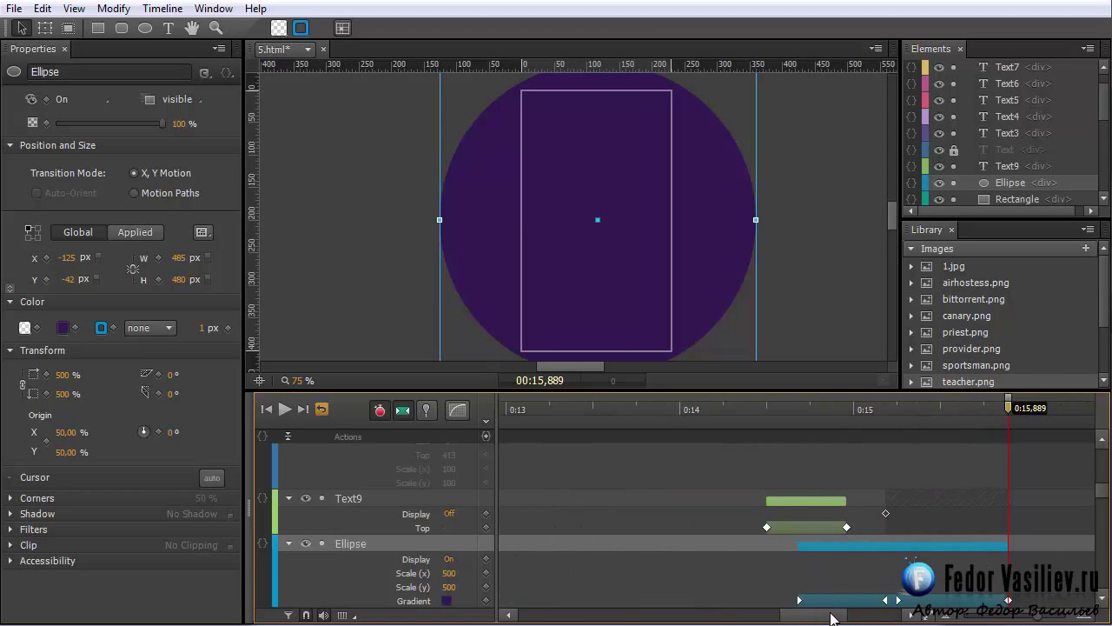
pyautogui.moveTo(766, 407); pyautogui.dragTo(914, 444)
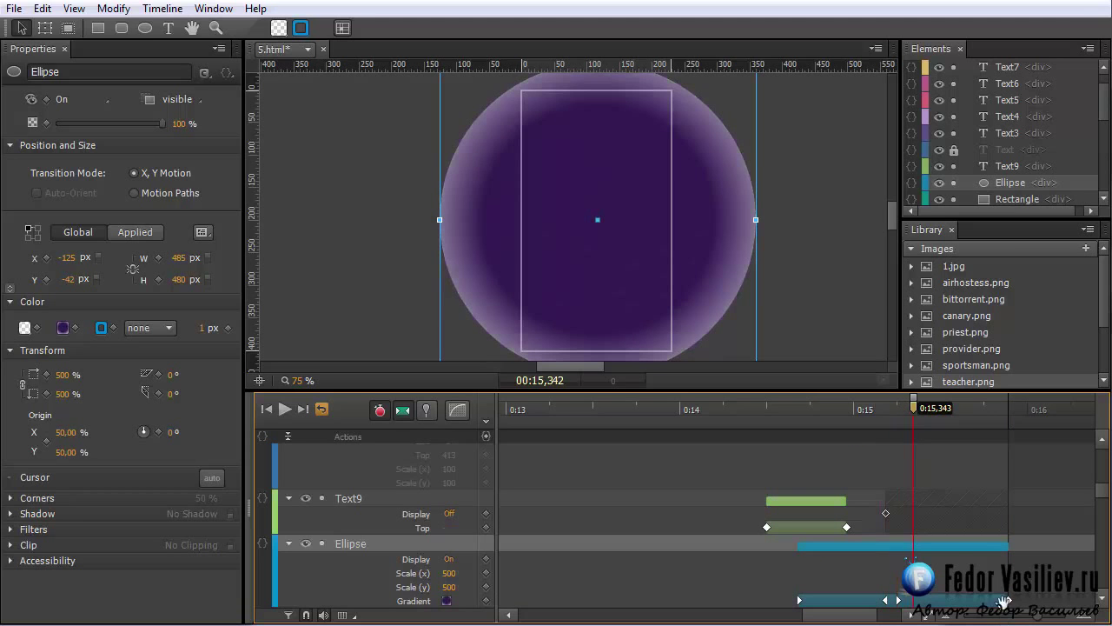
pyautogui.moveTo(1009, 601); pyautogui.dragTo(1058, 601)
pyautogui.click(873, 416)
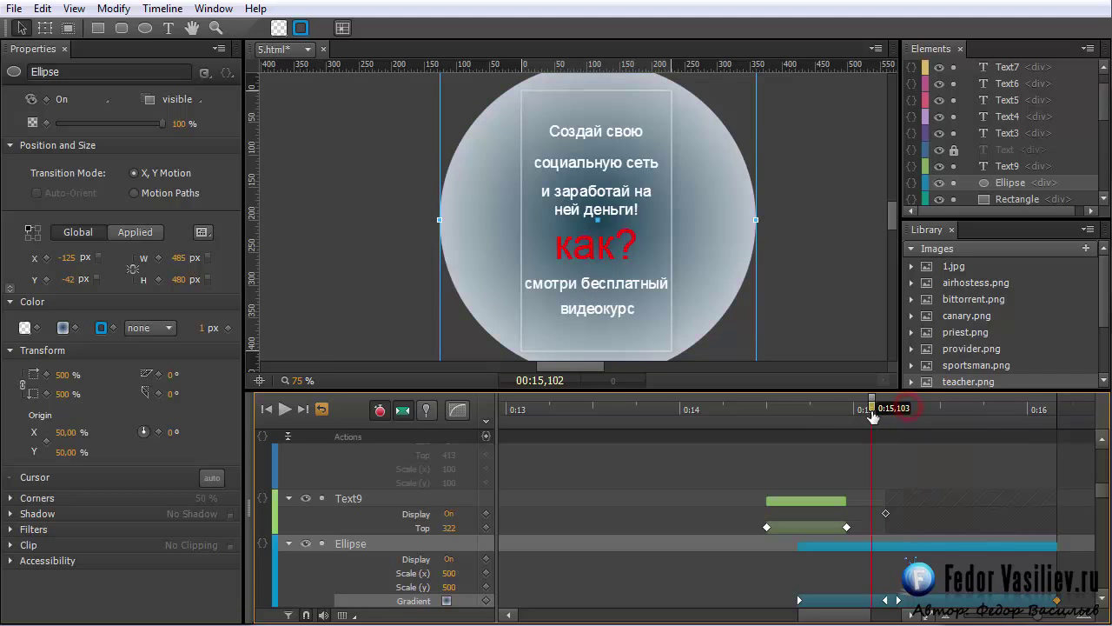
pyautogui.click(286, 410)
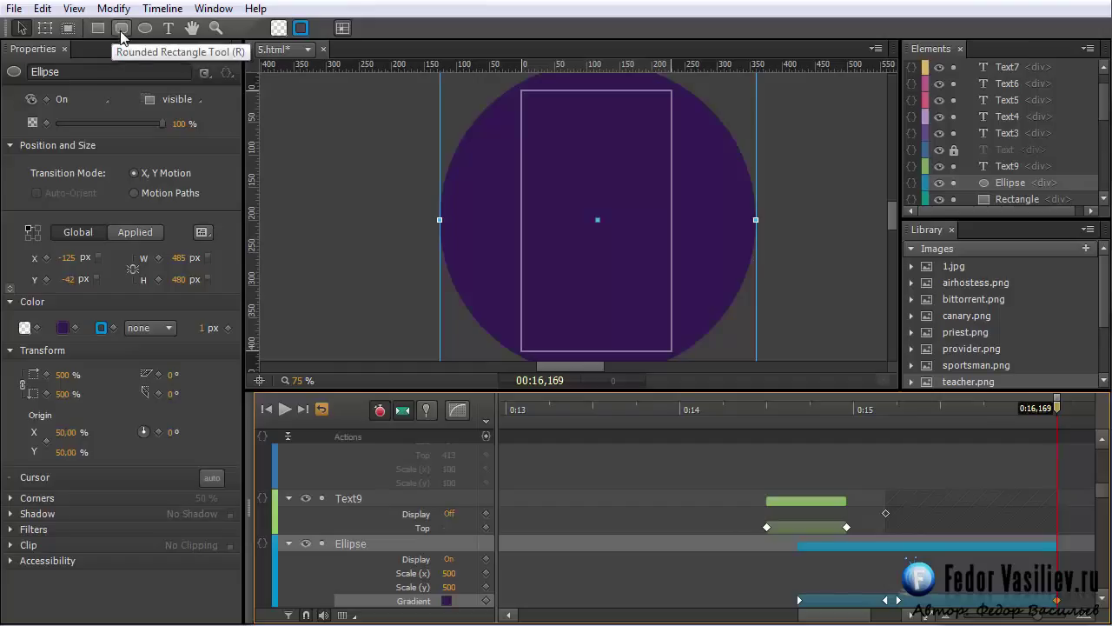
# Step: Add a horizontal guide at the stage's mid-height and draw a rounded rectangle about 218 × 55 px across it, at X 6, Y 171
pyautogui.click(122, 30)
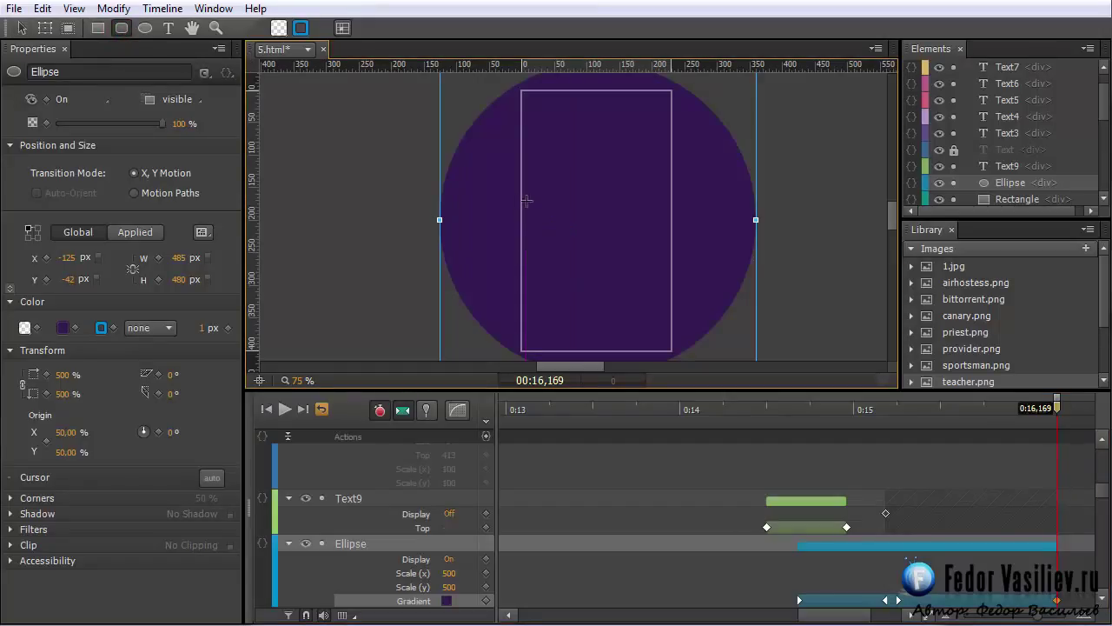
pyautogui.moveTo(408, 66); pyautogui.dragTo(408, 221)
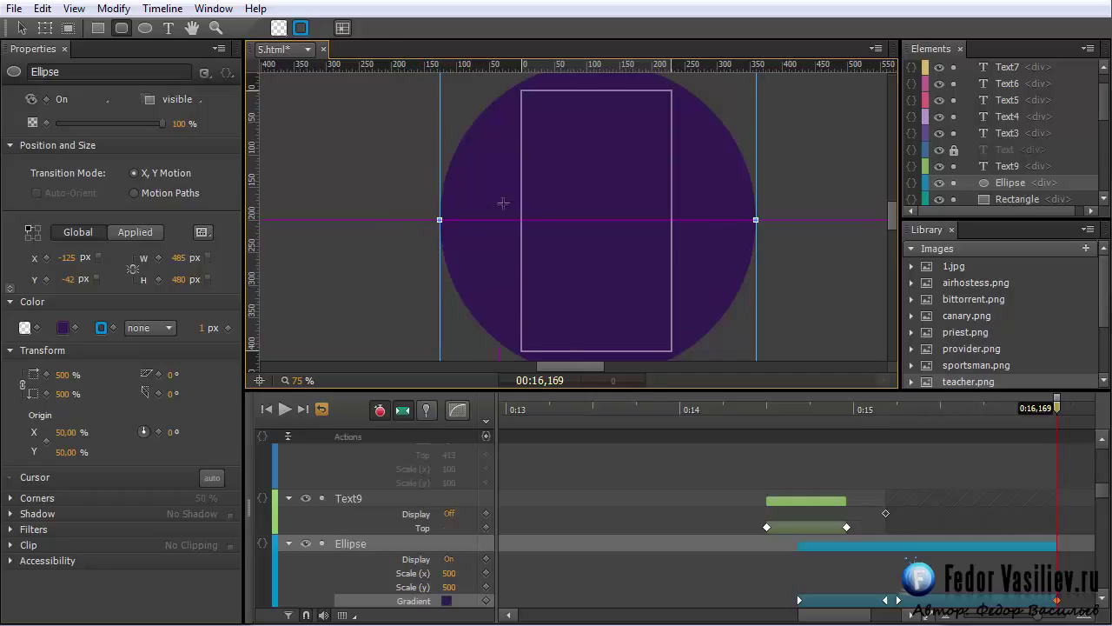
pyautogui.moveTo(521, 202)
pyautogui.mouseDown()
pyautogui.moveTo(596, 239)
pyautogui.moveTo(668, 237)
pyautogui.mouseUp()
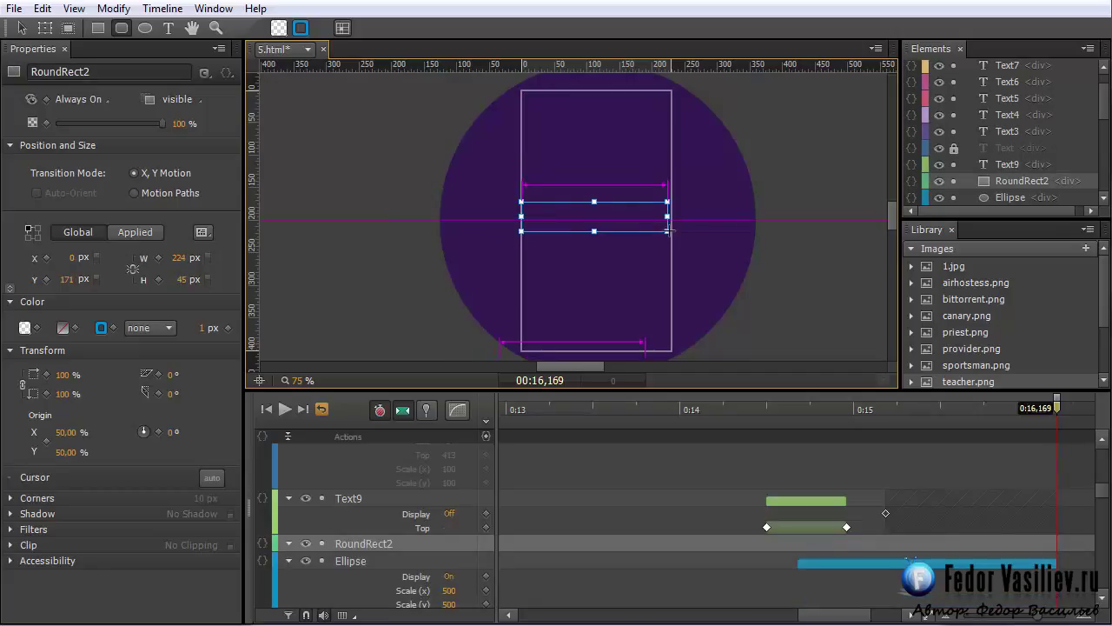
pyautogui.press('v')
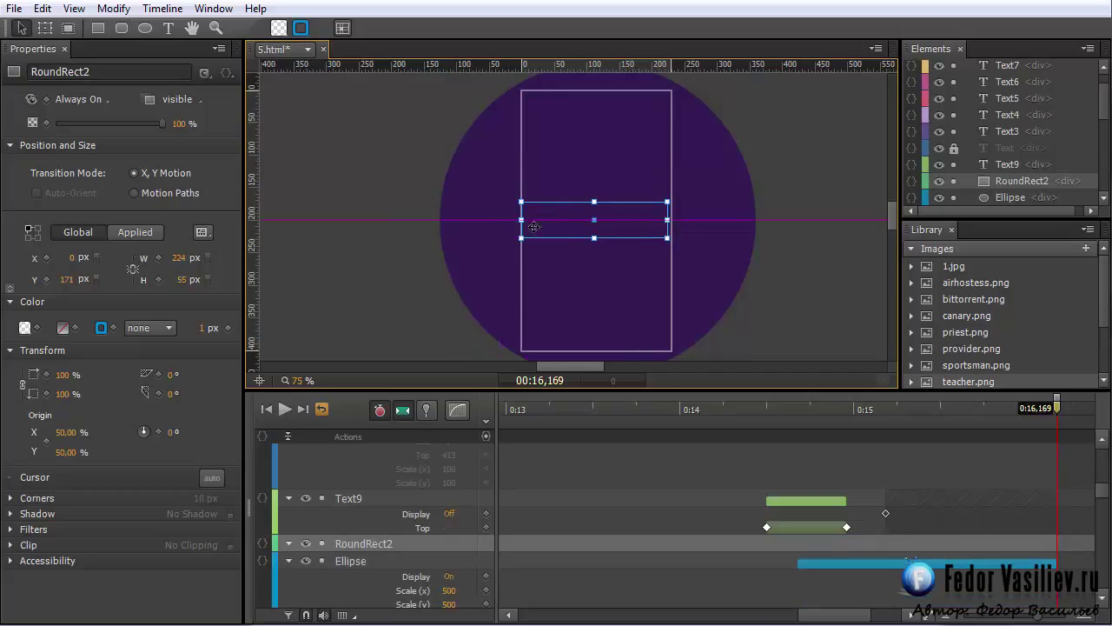
pyautogui.moveTo(524, 219); pyautogui.dragTo(527, 219)
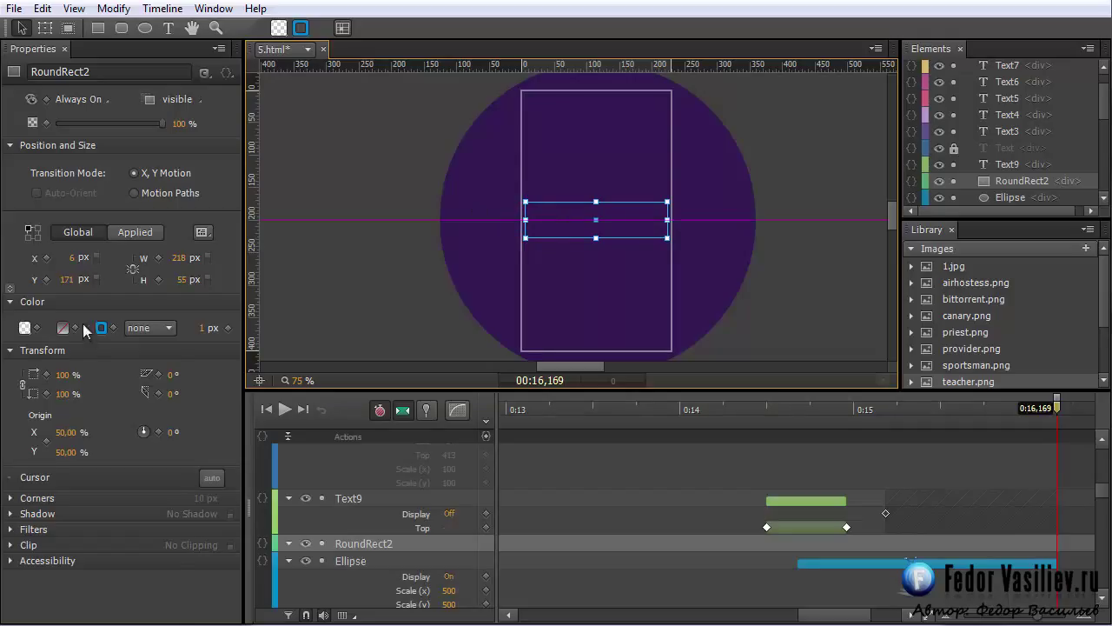
# Step: Fill the rounded rectangle with a solid bright red
pyautogui.click(24, 327)
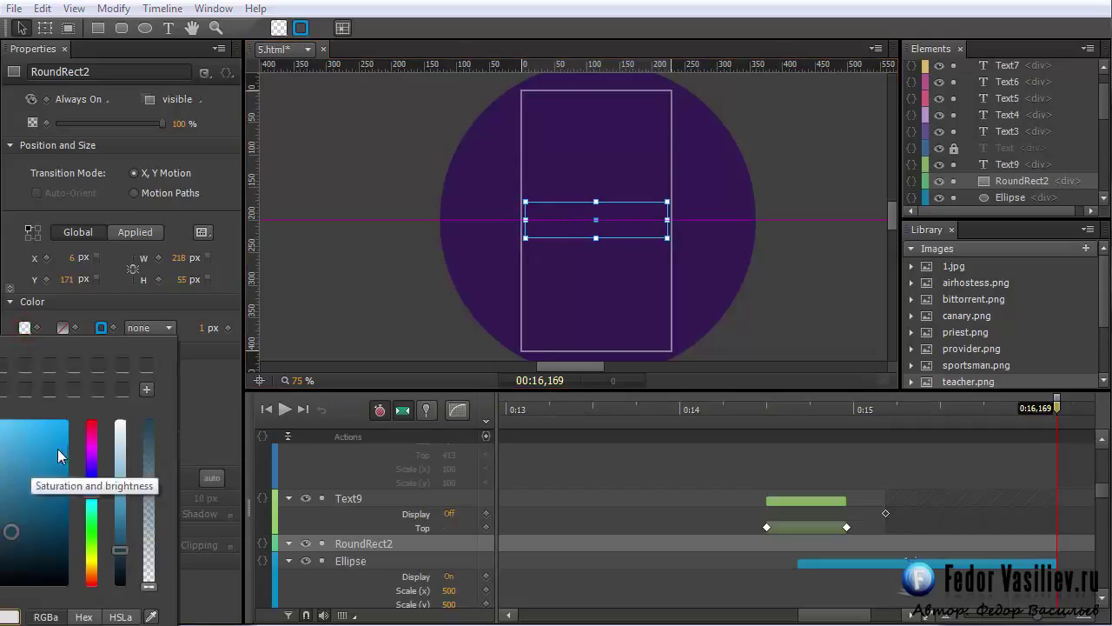
pyautogui.moveTo(91, 493); pyautogui.dragTo(92, 420)
pyautogui.moveTo(91, 357); pyautogui.dragTo(328, 200)
pyautogui.moveTo(293, 282); pyautogui.dragTo(349, 167)
pyautogui.click(349, 167)
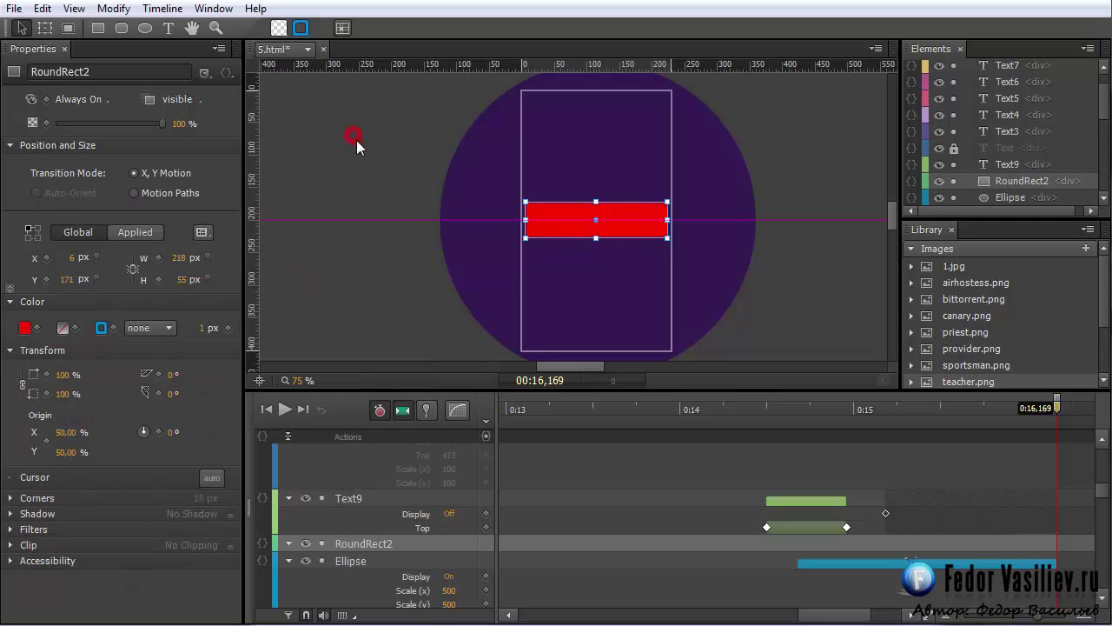
# Step: Give the rounded rectangle a solid white border, then deselect it
pyautogui.click(155, 327)
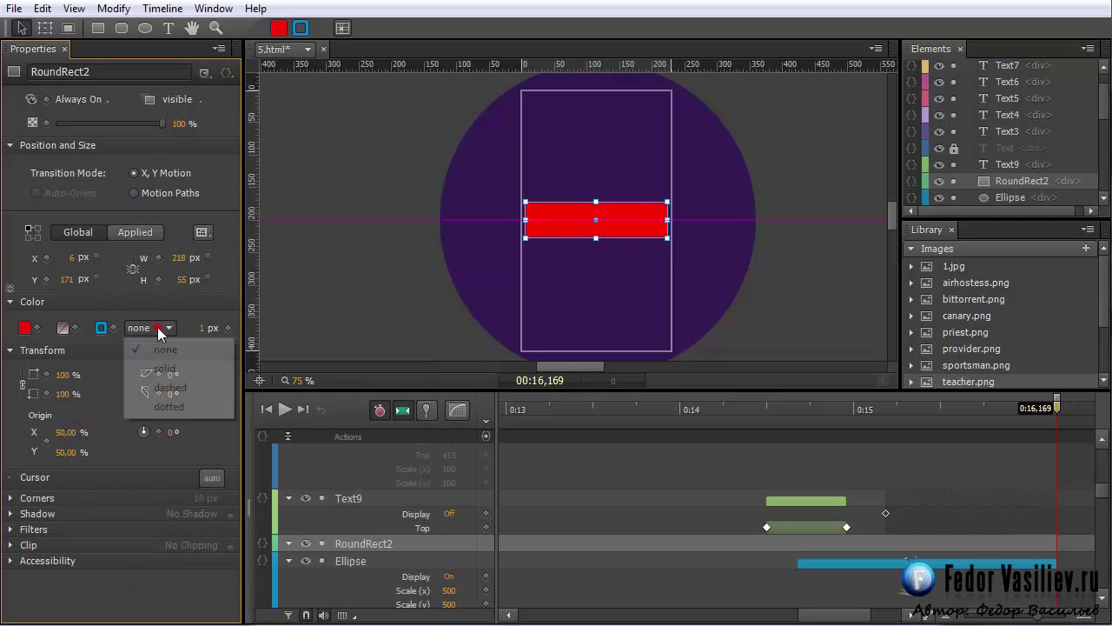
pyautogui.click(165, 370)
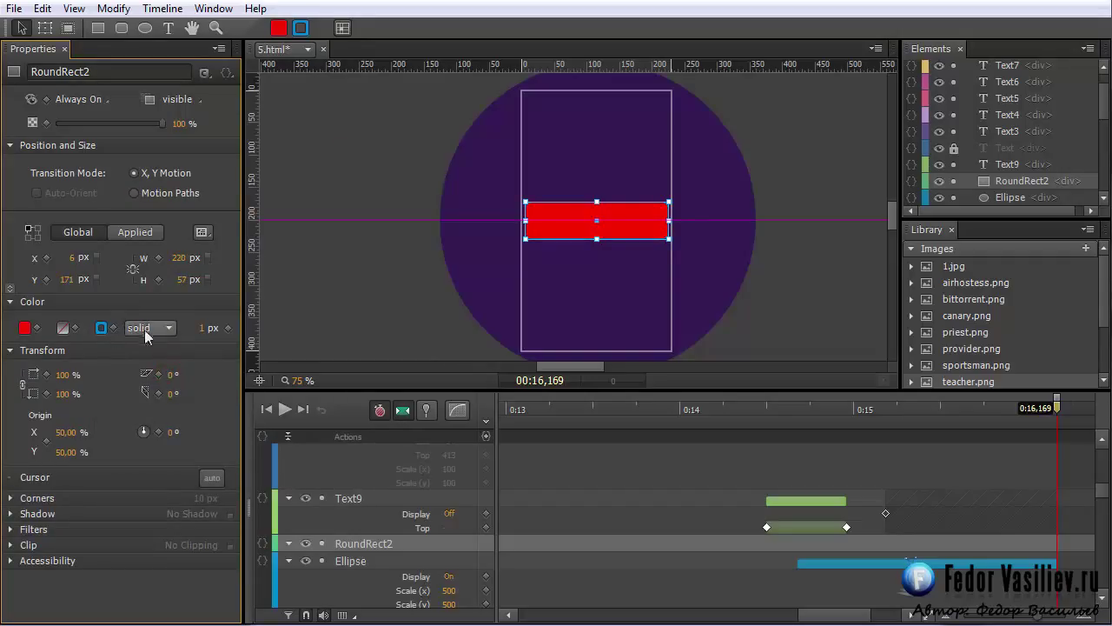
pyautogui.click(101, 329)
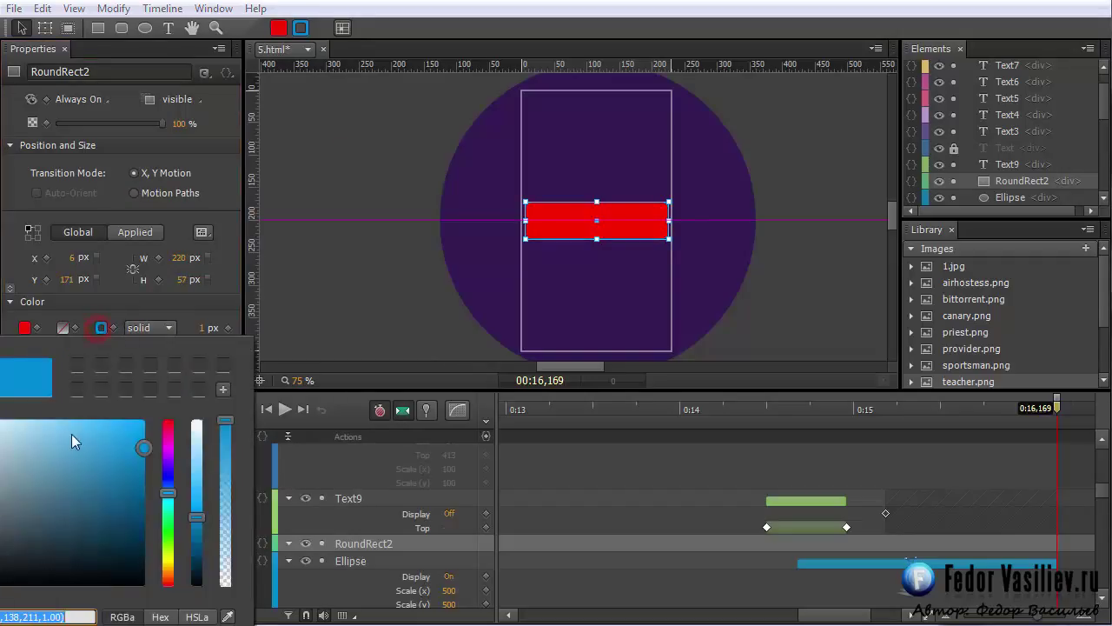
pyautogui.moveTo(139, 448); pyautogui.dragTo(92, 434)
pyautogui.moveTo(117, 348); pyautogui.dragTo(266, 125)
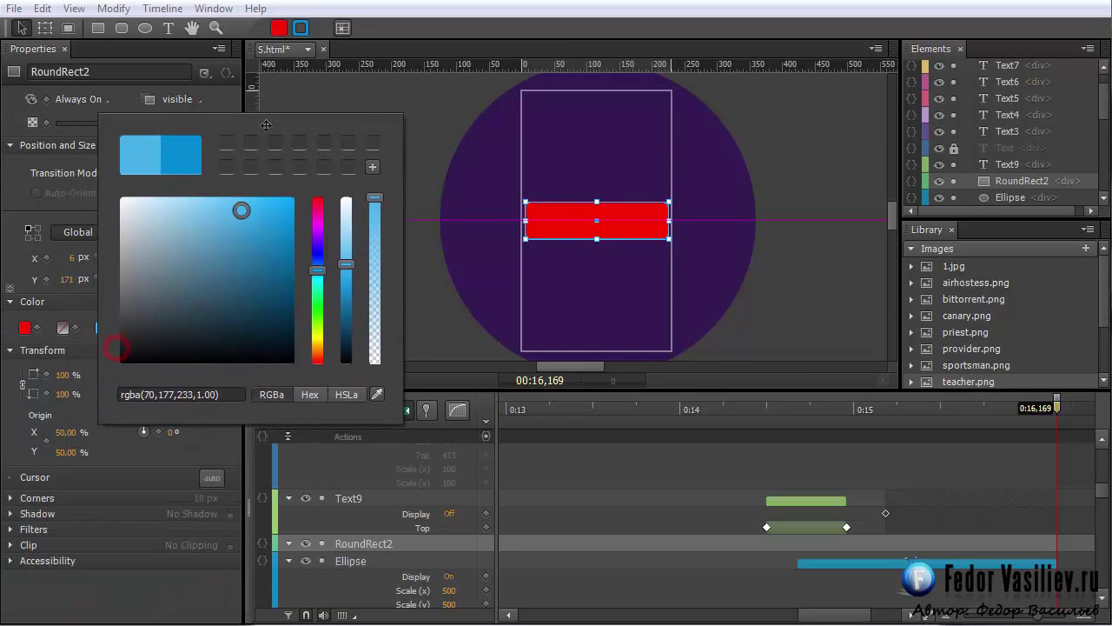
pyautogui.moveTo(240, 218); pyautogui.dragTo(90, 169)
pyautogui.click(313, 81)
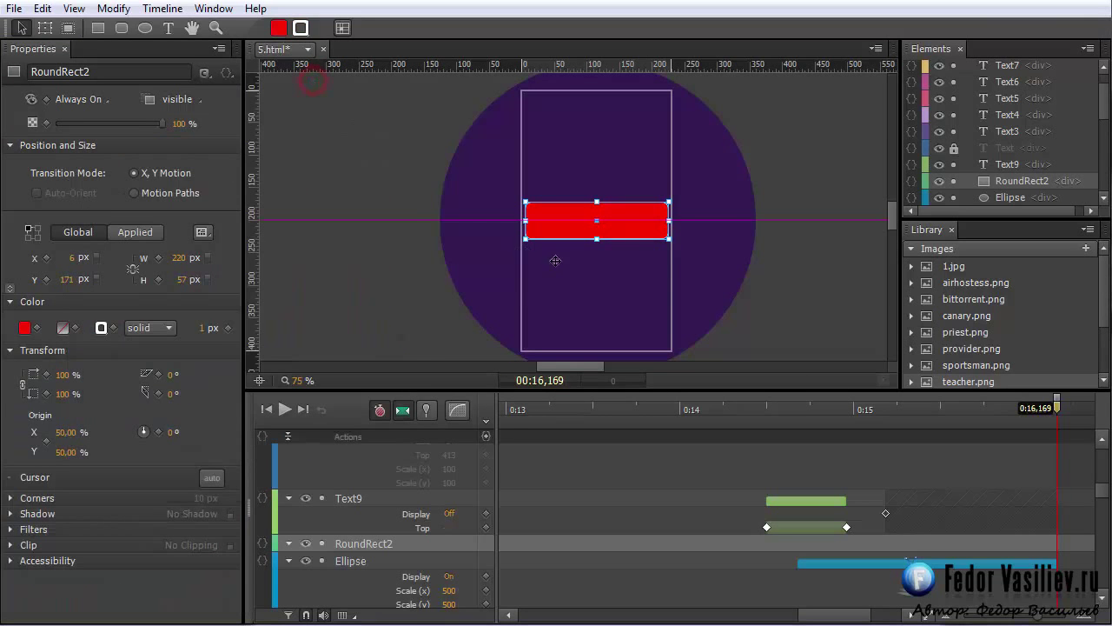
pyautogui.click(795, 297)
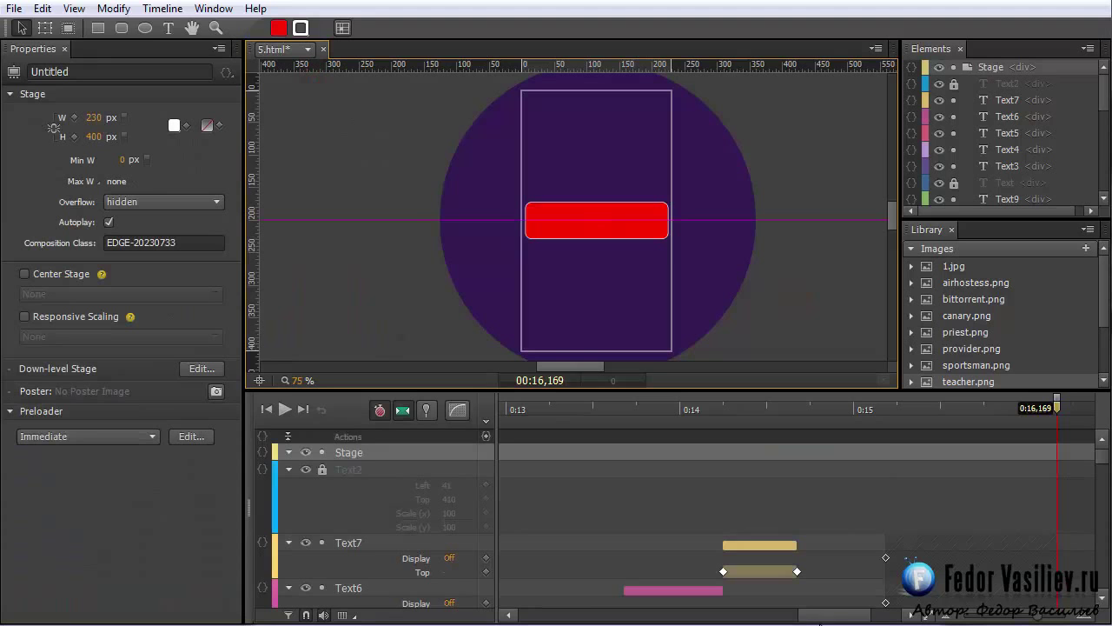
# Step: Examine the circle's gradient transition on the timeline between 0:15,797 and 0:16,169, relative to the rounded rectangle
pyautogui.hscroll(3, 873, 600)
pyautogui.scroll(-2, 849, 546)
pyautogui.scroll(2, 849, 546)
pyautogui.click(627, 209)
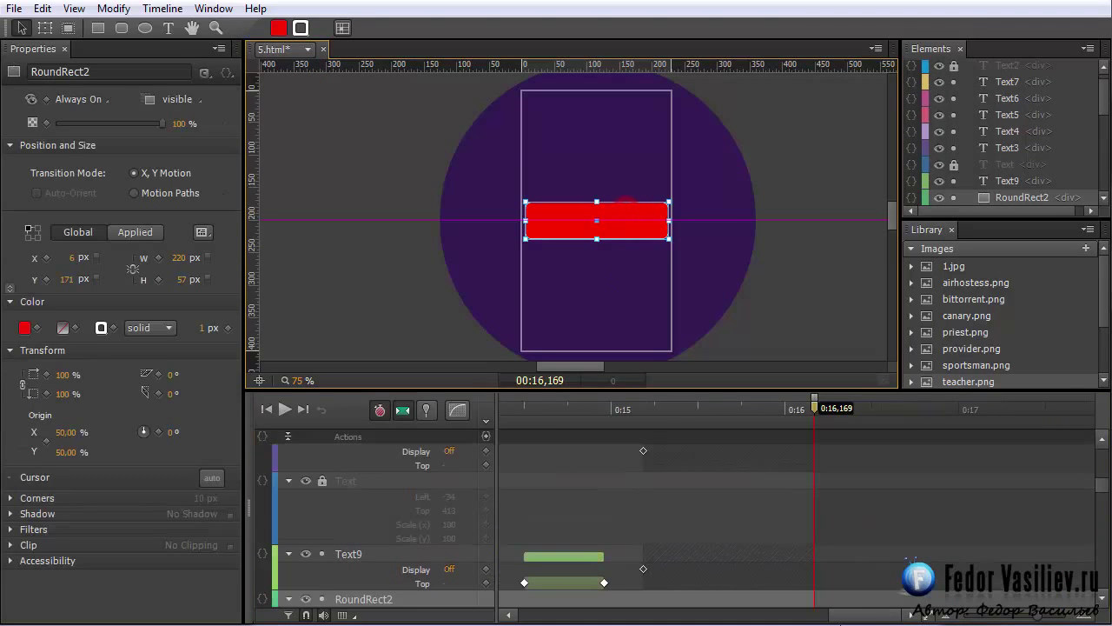
pyautogui.moveTo(876, 617); pyautogui.dragTo(864, 622)
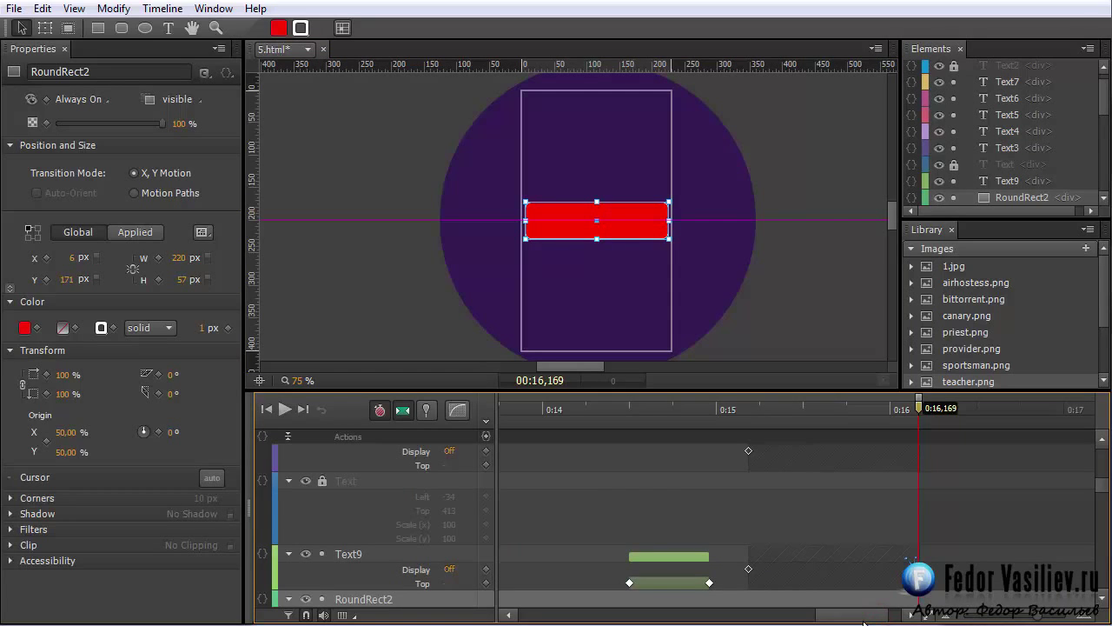
pyautogui.moveTo(914, 415); pyautogui.dragTo(856, 423)
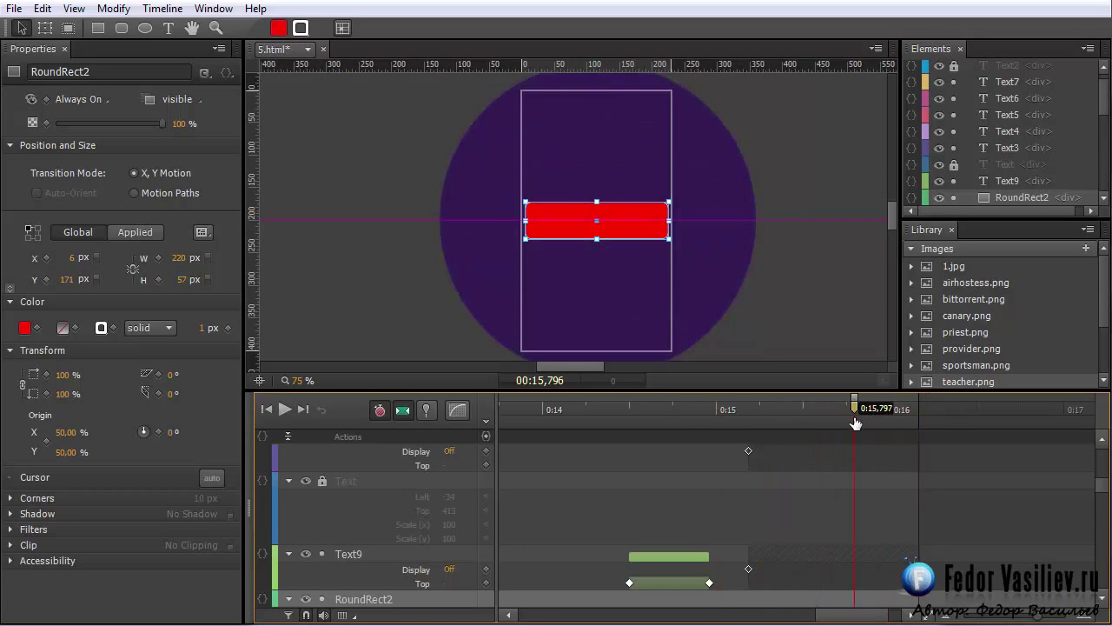
pyautogui.moveTo(1101, 451); pyautogui.dragTo(1107, 599)
pyautogui.moveTo(855, 403); pyautogui.dragTo(919, 407)
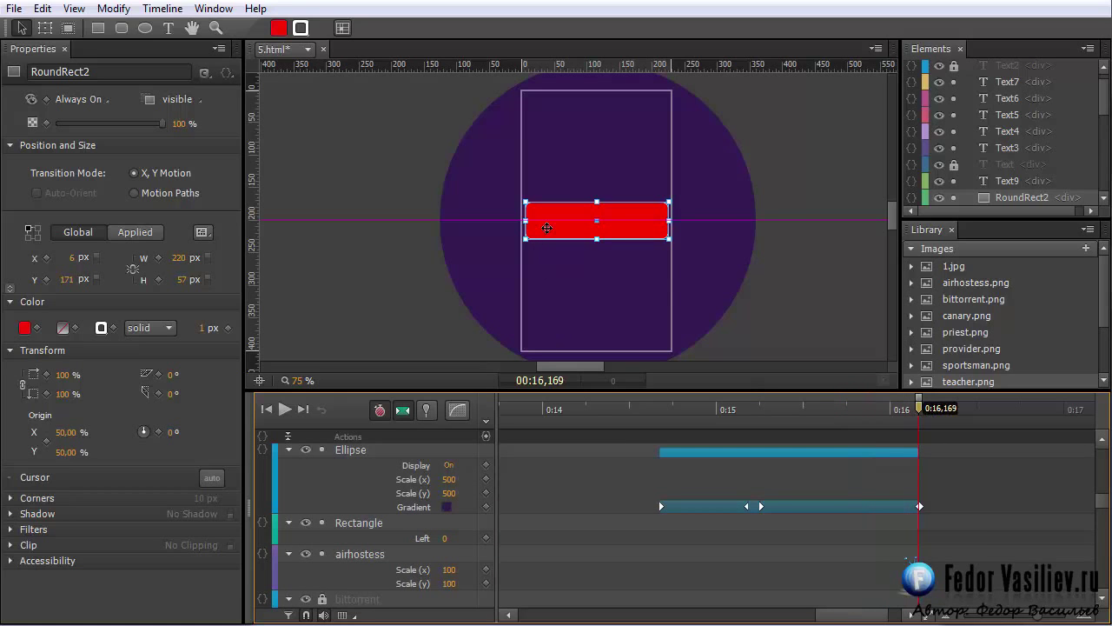
# Step: Nudge the rounded rectangle horizontally to X 5 so that it is centred on the stage
pyautogui.moveTo(1104, 100); pyautogui.dragTo(1064, 139)
pyautogui.click(1007, 131)
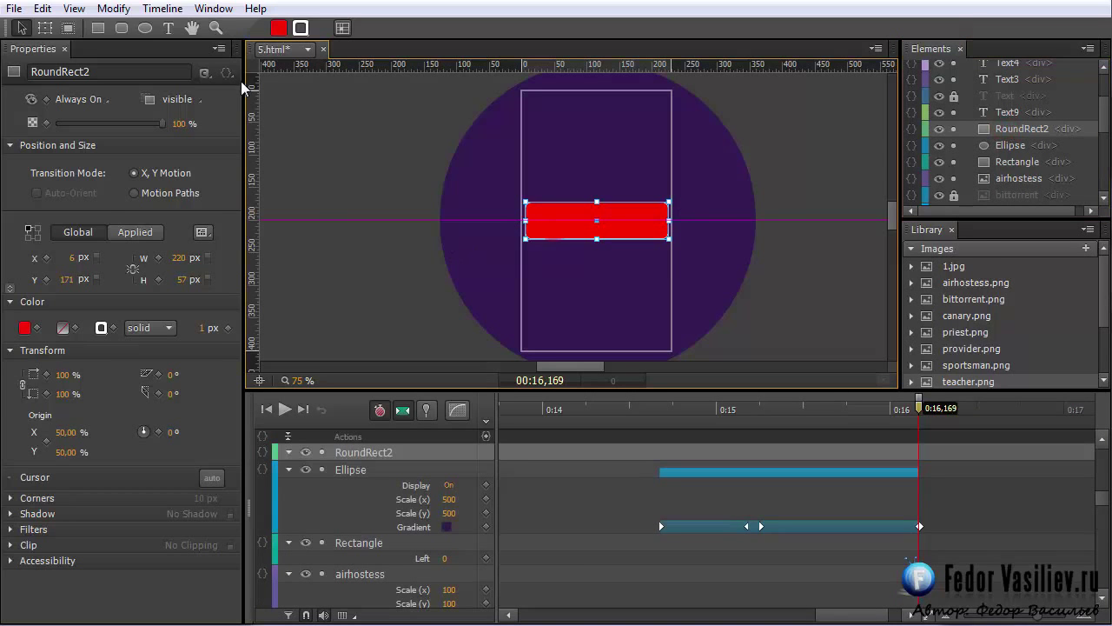
pyautogui.click(384, 285)
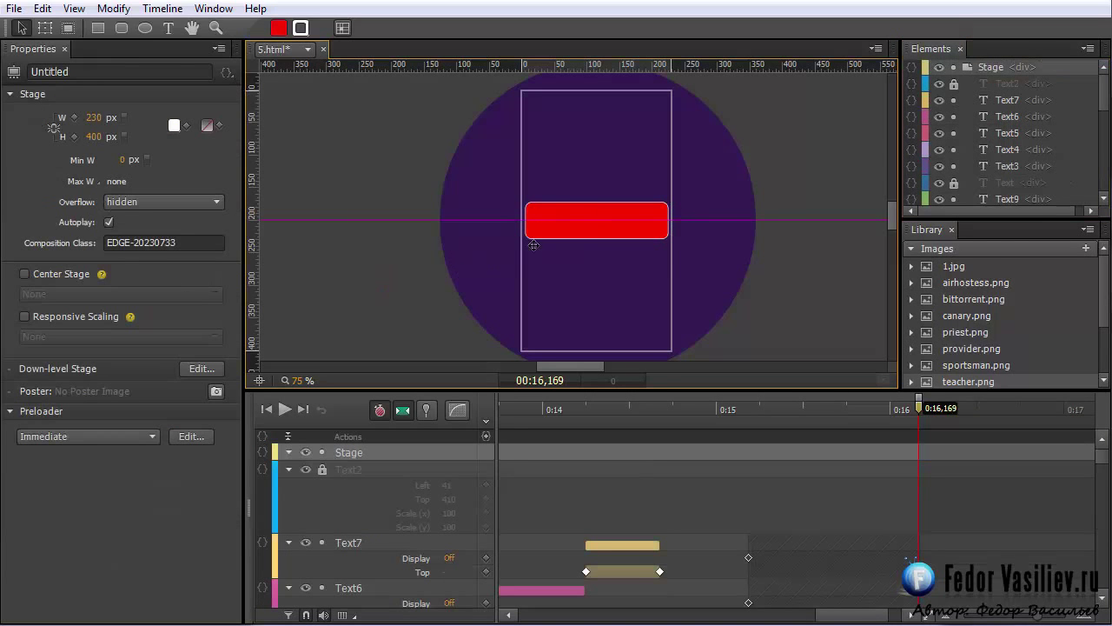
pyautogui.press('Left')
pyautogui.click(333, 341)
pyautogui.click(568, 231)
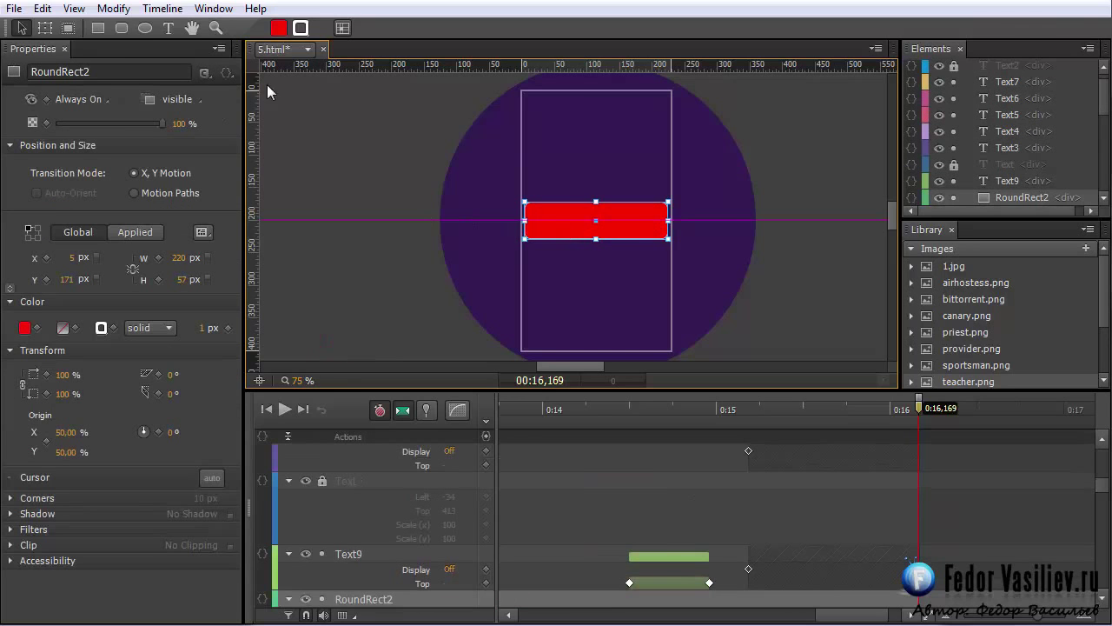
# Step: Add a white text box about 220 × 66 px over the red rectangle, reading "Смотреть онланй"
pyautogui.click(169, 28)
pyautogui.moveTo(525, 202); pyautogui.dragTo(668, 246)
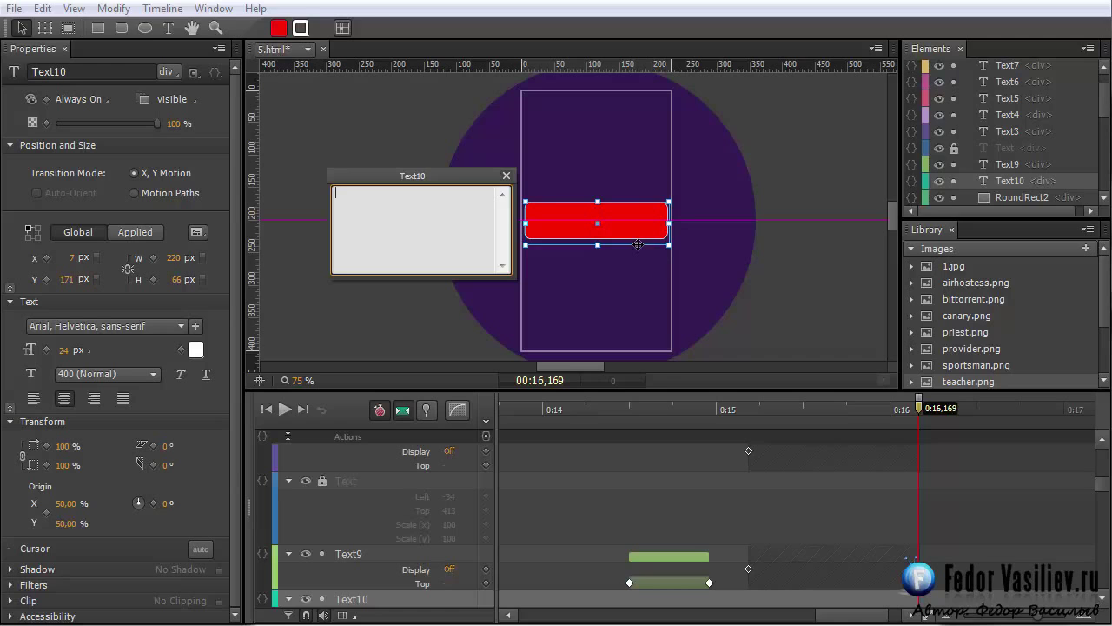
pyautogui.write('Смотреть онланй')
pyautogui.click(508, 177)
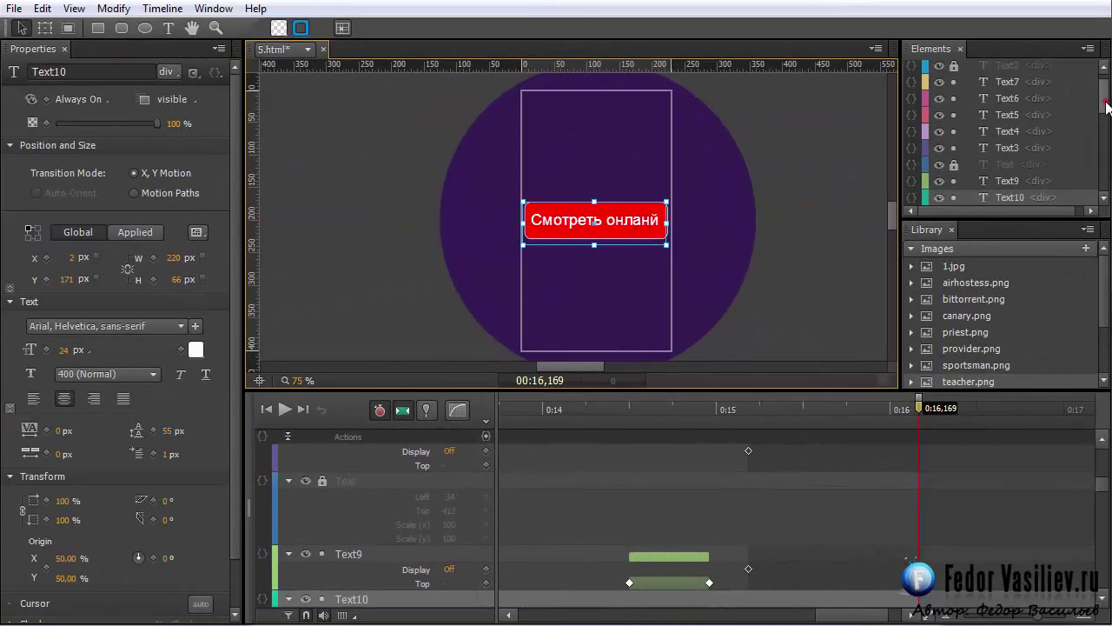
# Step: Nest the Text10 caption inside RoundRect2 in the element hierarchy, and check the nesting by collapsing and expanding RoundRect2
pyautogui.moveTo(1106, 107); pyautogui.dragTo(1107, 123)
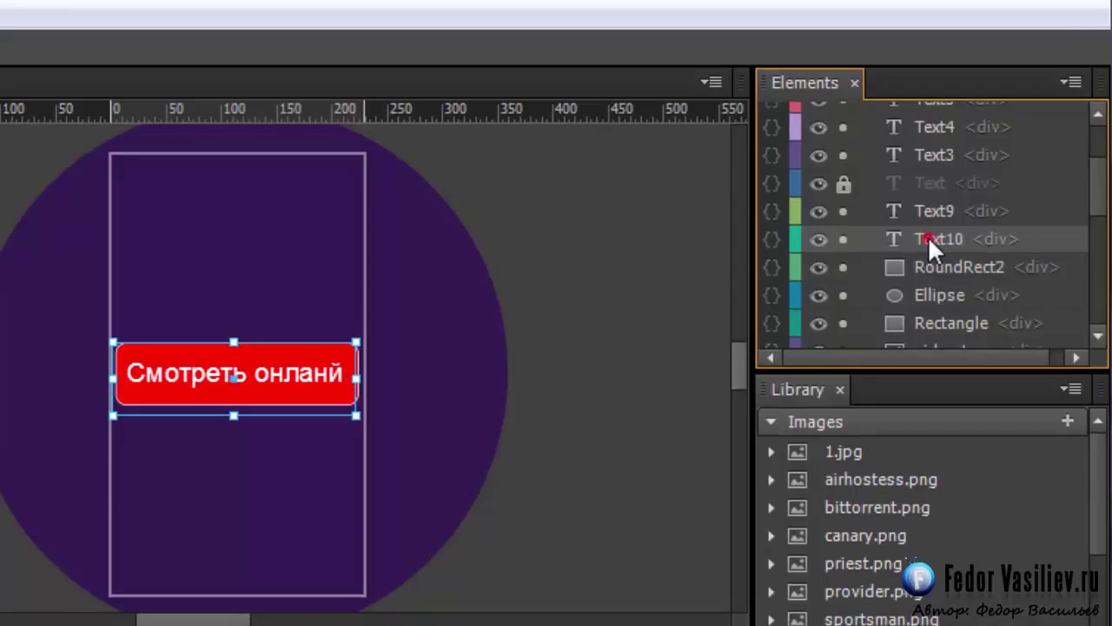
pyautogui.moveTo(928, 243); pyautogui.dragTo(921, 267)
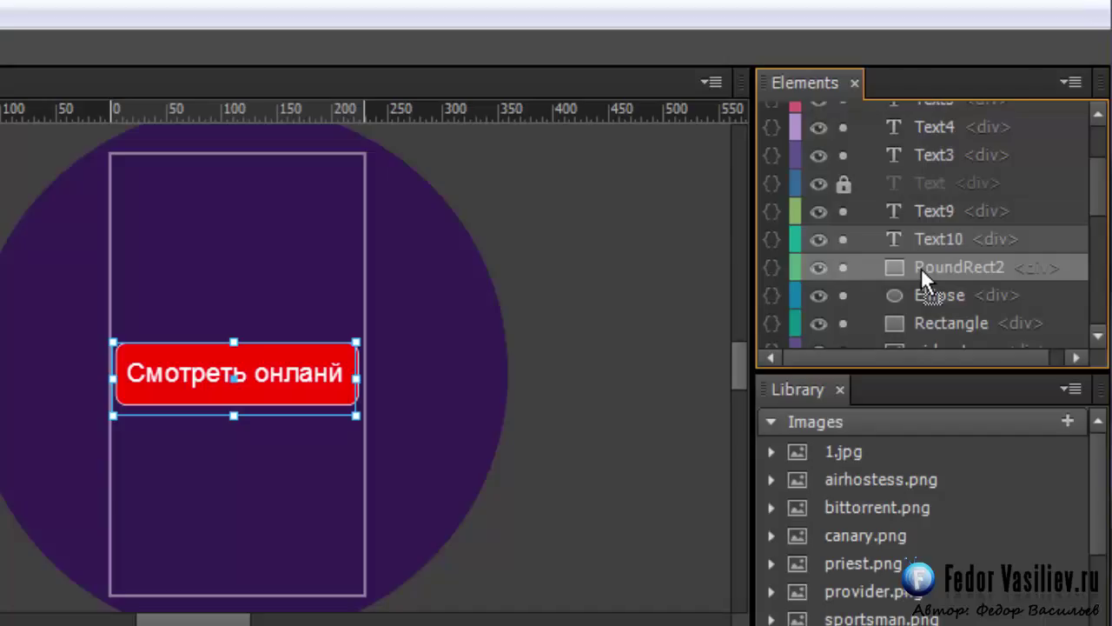
pyautogui.moveTo(1098, 193); pyautogui.dragTo(1099, 221)
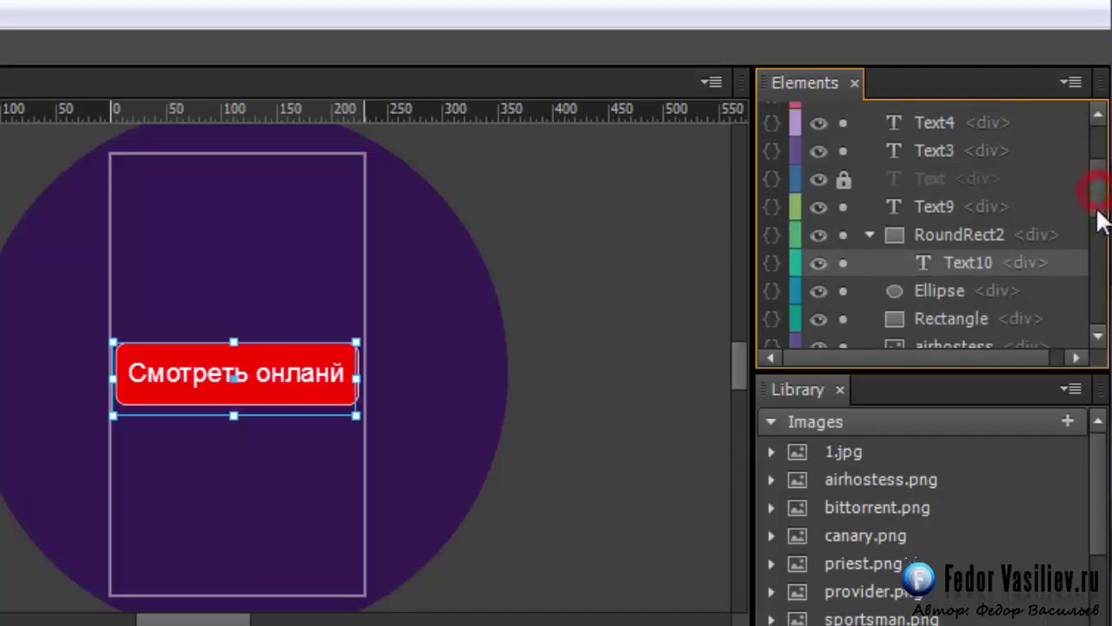
pyautogui.click(869, 233)
pyautogui.click(869, 234)
pyautogui.click(868, 234)
pyautogui.click(867, 234)
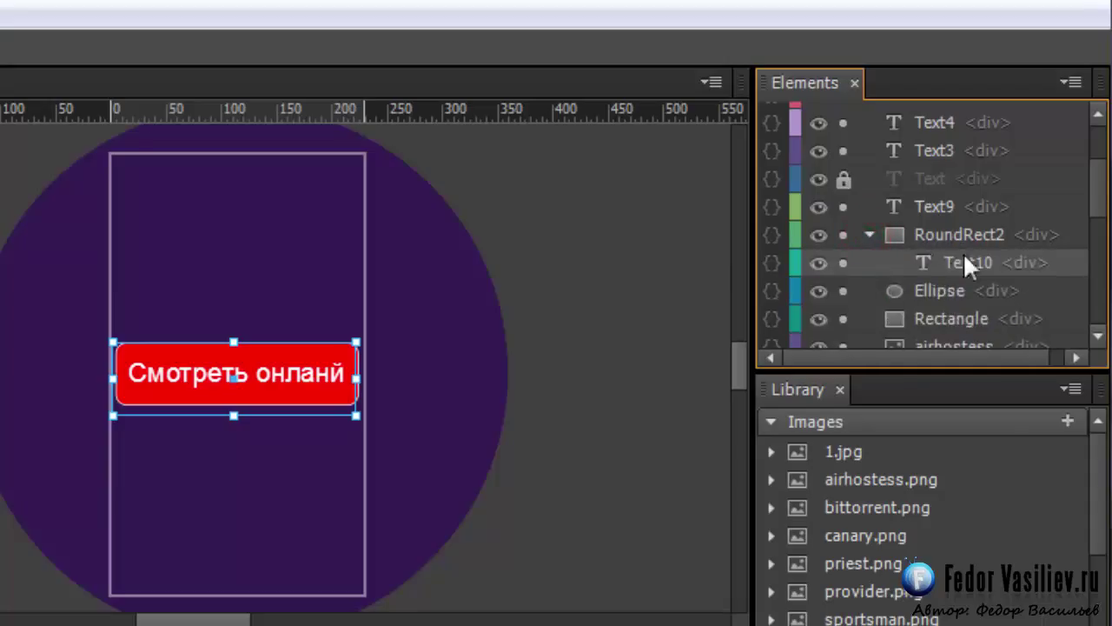
pyautogui.click(867, 232)
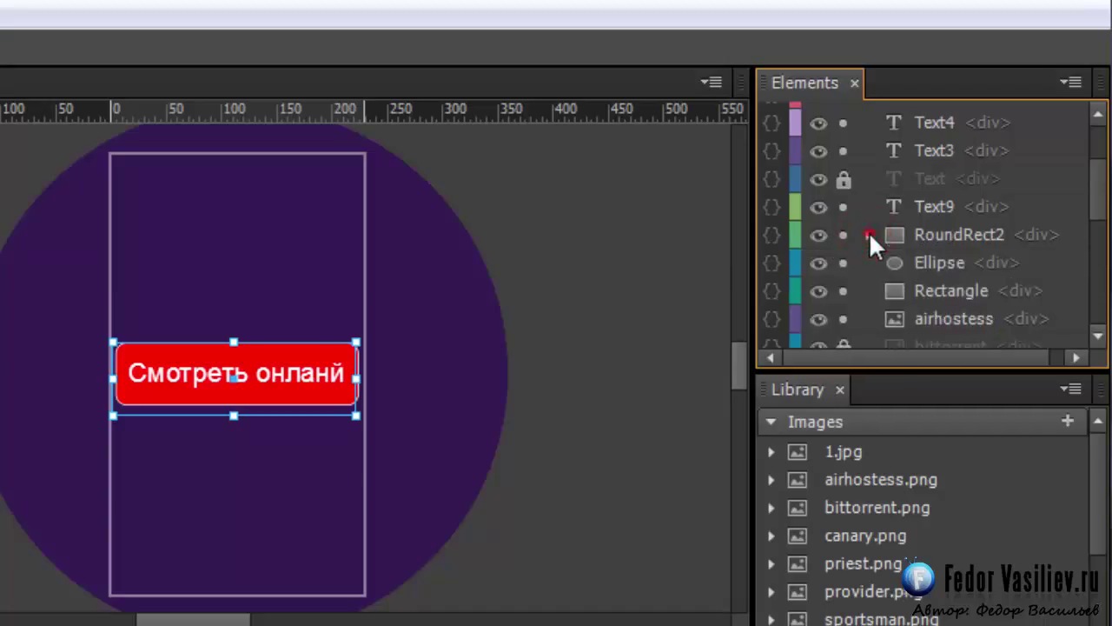
pyautogui.click(869, 232)
pyautogui.click(951, 258)
pyautogui.click(899, 235)
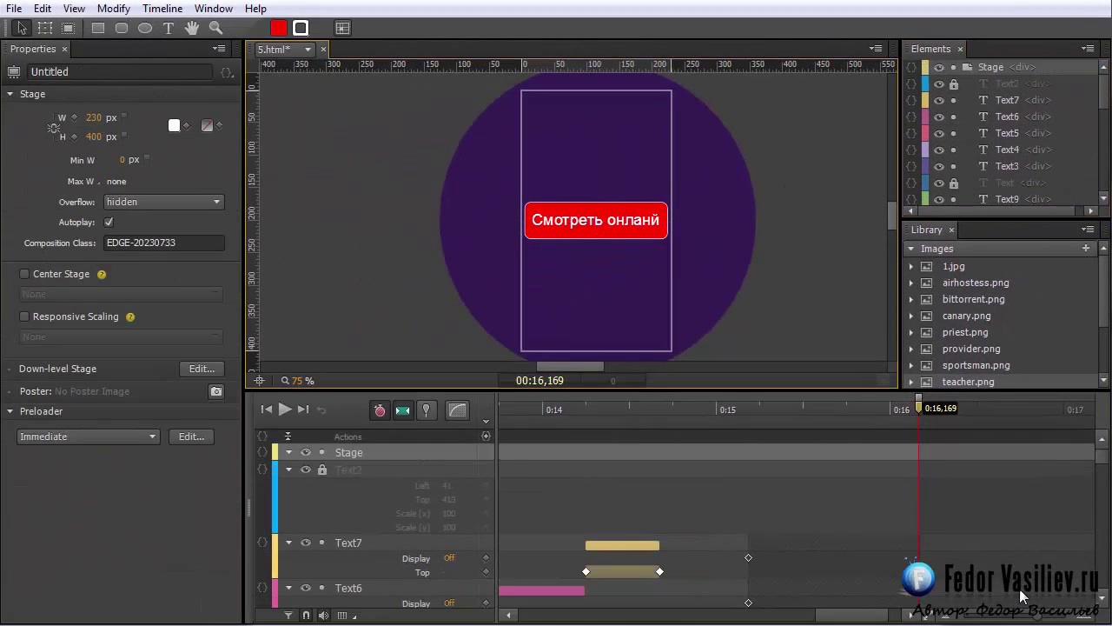
# Step: Select RoundRect2 and set its horizontal and vertical scale to 0% at 0:16,169
pyautogui.click(1102, 461)
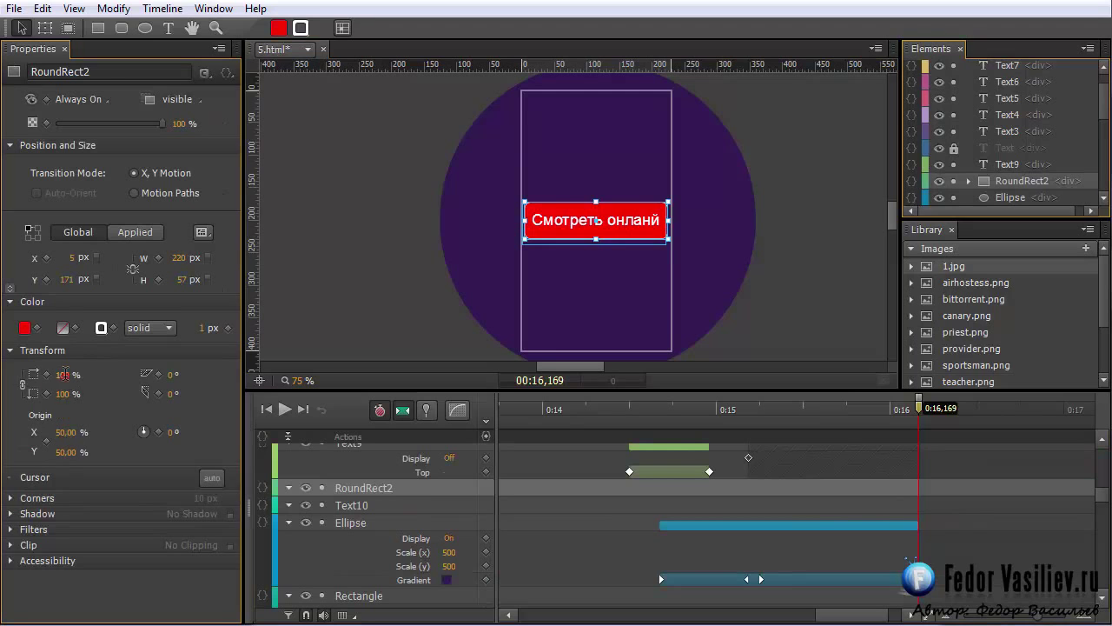
pyautogui.click(64, 374)
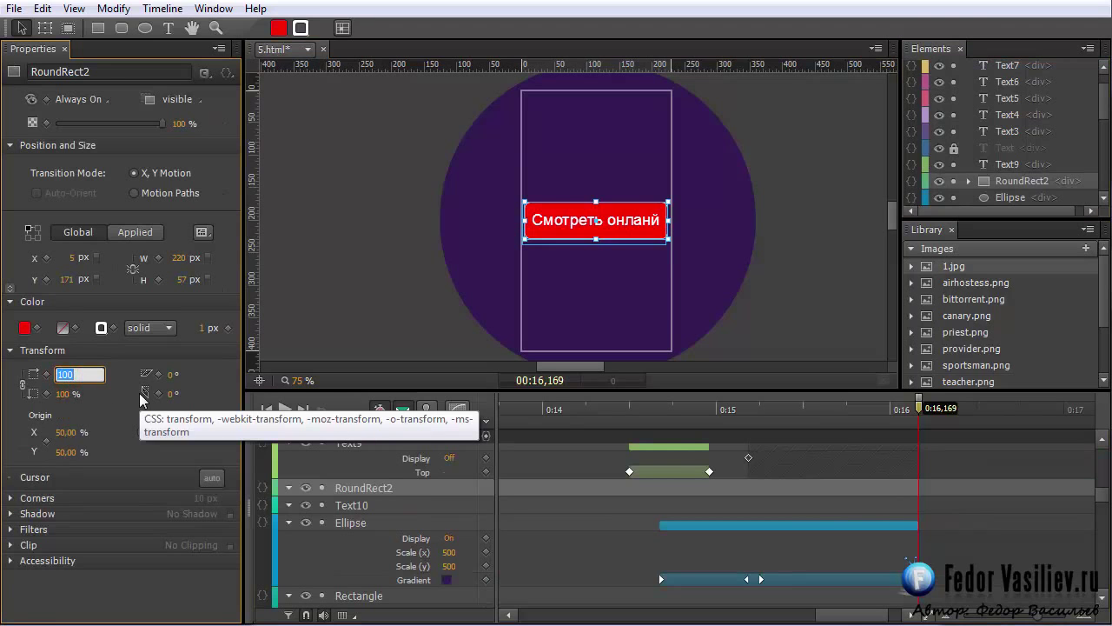
pyautogui.write('0')
pyautogui.press('Return')
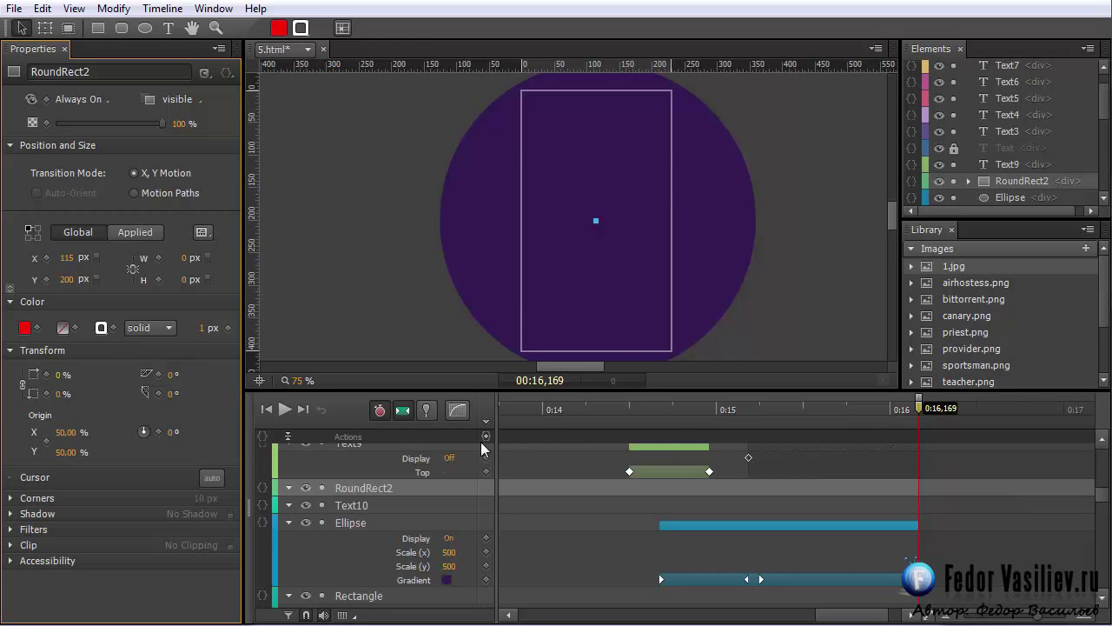
# Step: Animate RoundRect2's scale up to 100% from 0:16,169 to 0:17, and turn the pin off with the new transition selected
pyautogui.click(428, 416)
pyautogui.moveTo(919, 408); pyautogui.dragTo(1064, 427)
pyautogui.click(58, 375)
pyautogui.click(58, 375)
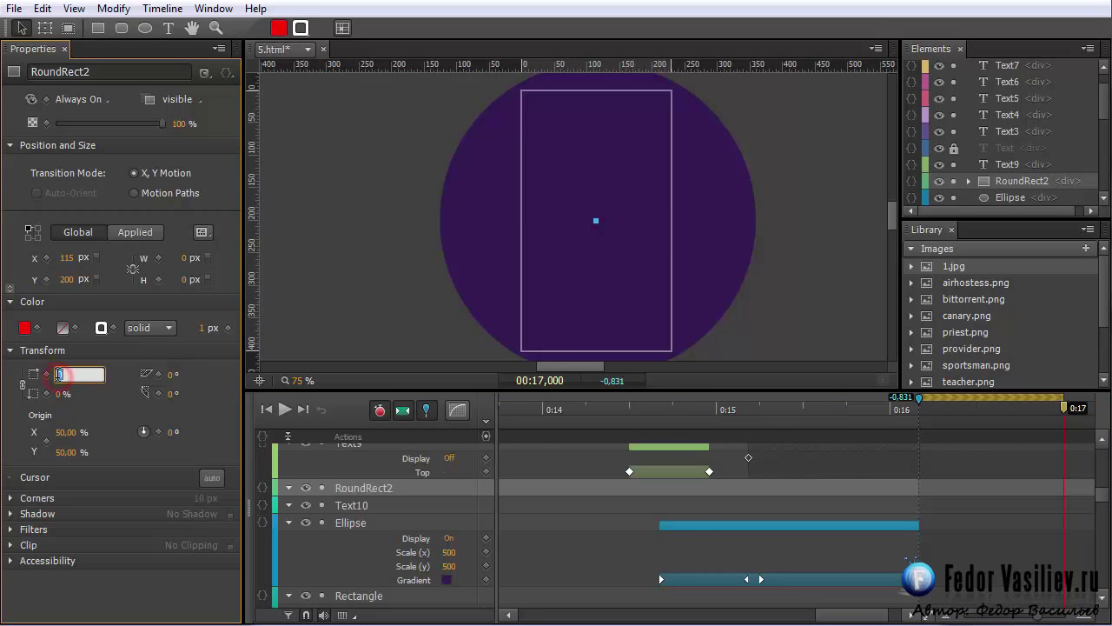
pyautogui.press('Return')
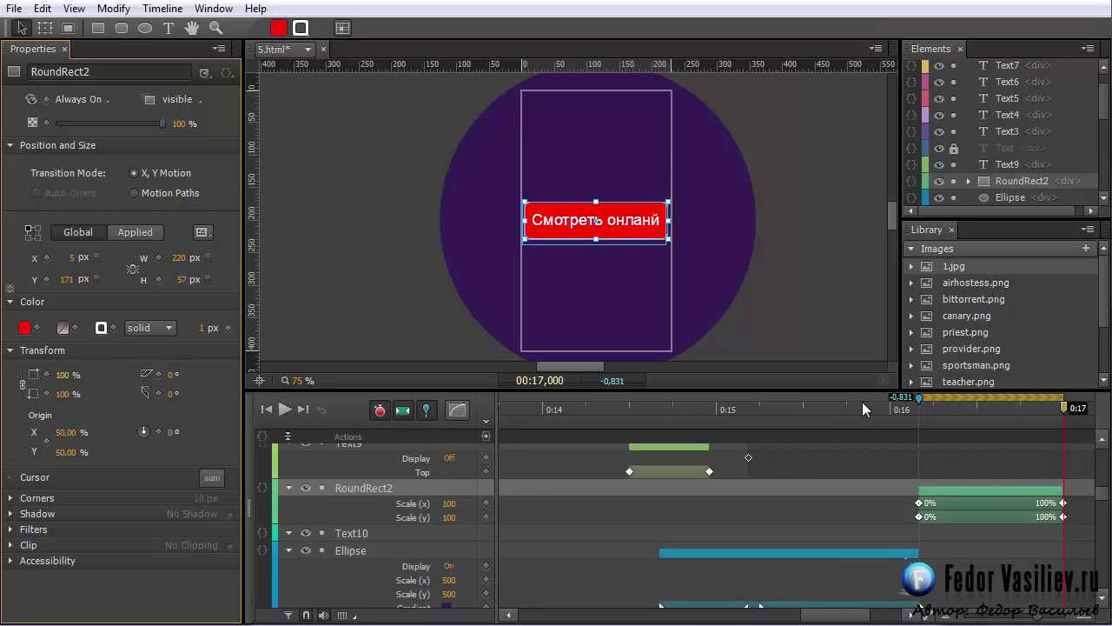
pyautogui.click(908, 491)
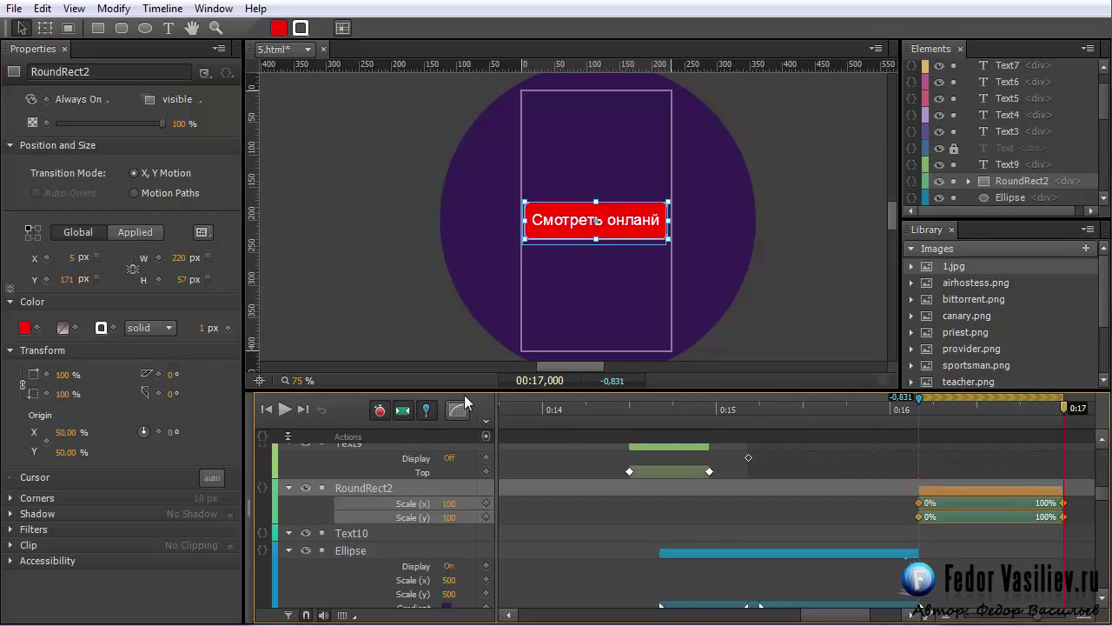
pyautogui.click(427, 409)
# Step: Try the Ease In Out Elastic easing on RoundRect2's scale transition and play it back
pyautogui.click(458, 410)
pyautogui.click(476, 477)
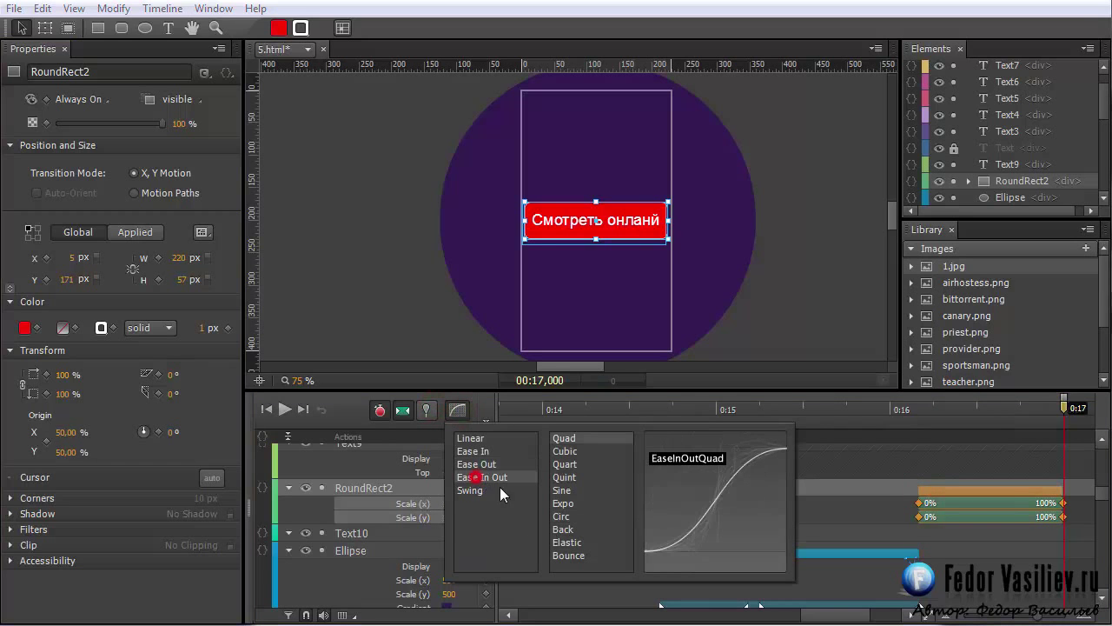
pyautogui.click(569, 544)
pyautogui.click(913, 409)
pyautogui.click(285, 409)
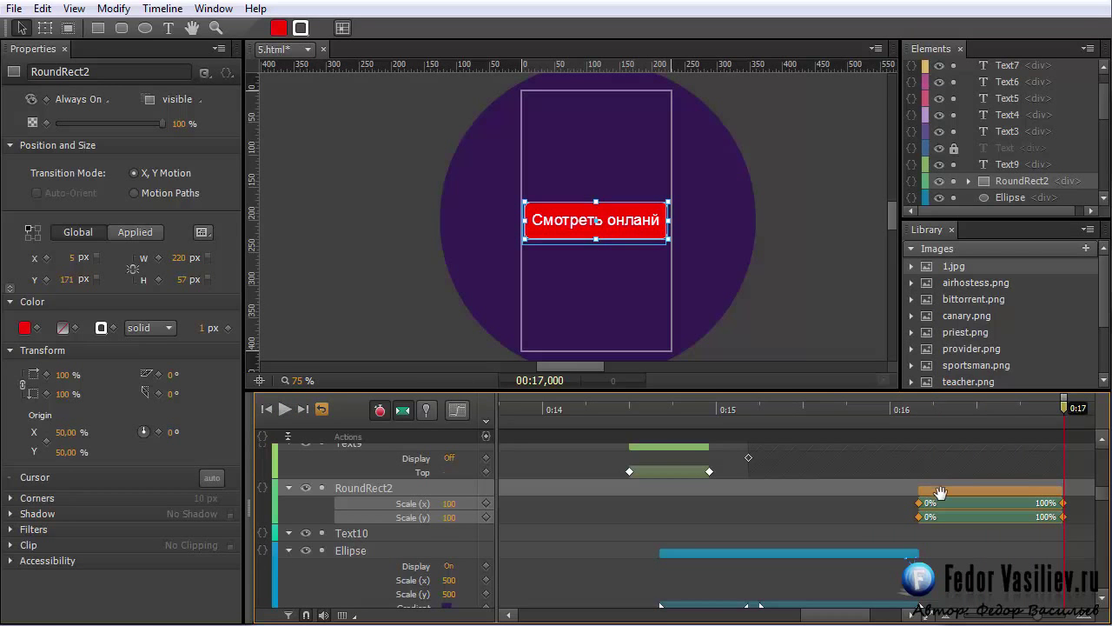
# Step: Set the easing of RoundRect2's scale transition to Ease Out Bounce and play it back from shortly before 0:16
pyautogui.click(457, 410)
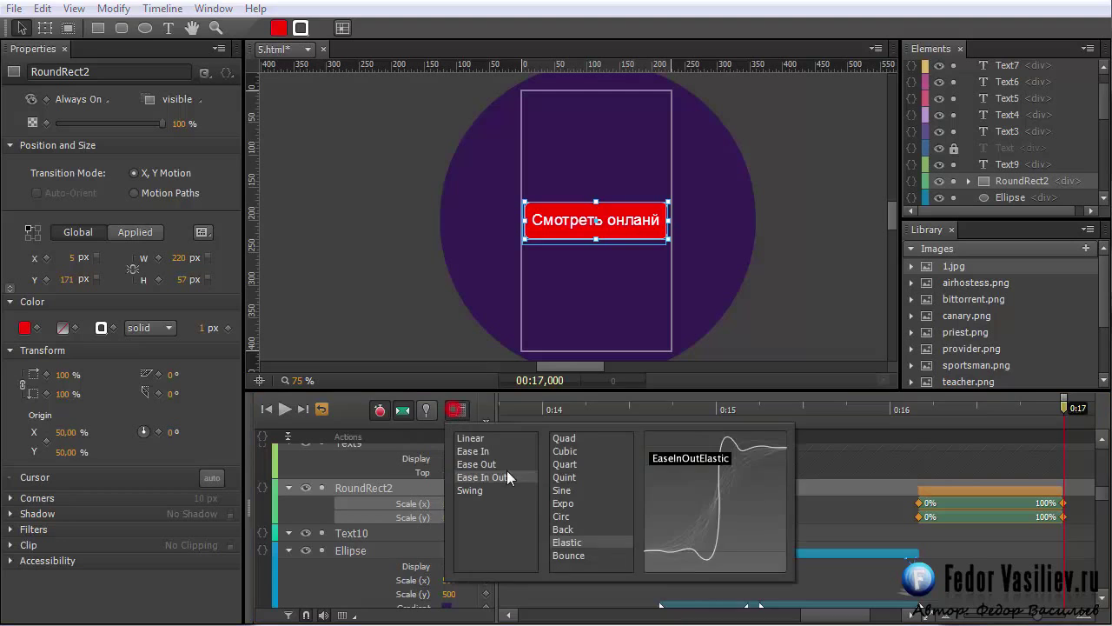
pyautogui.click(476, 464)
pyautogui.click(569, 555)
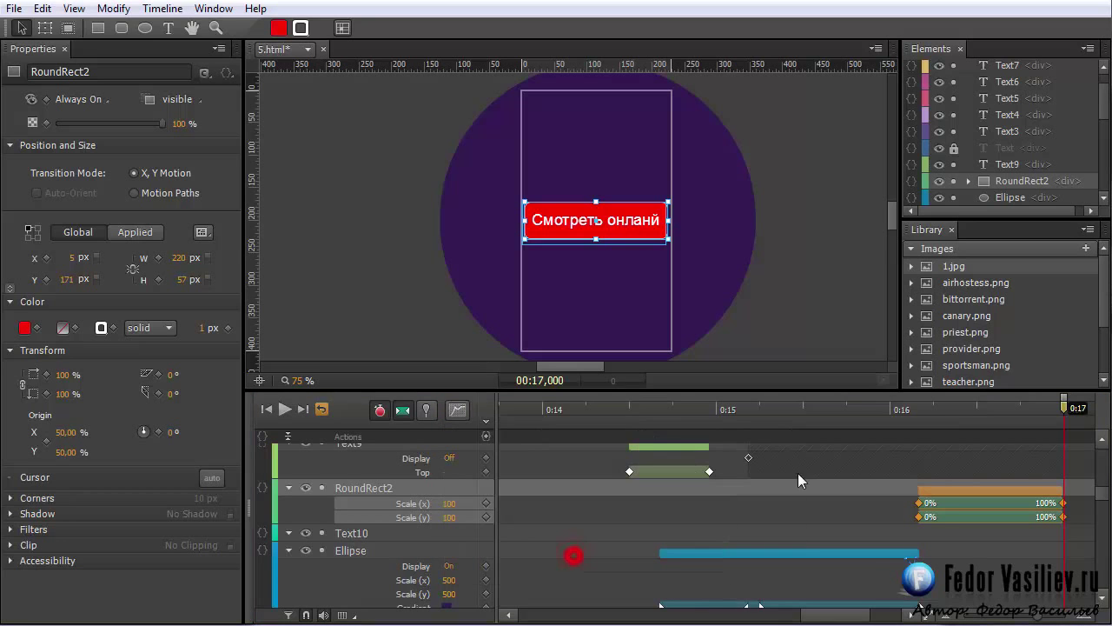
pyautogui.click(937, 409)
pyautogui.click(875, 409)
pyautogui.click(287, 410)
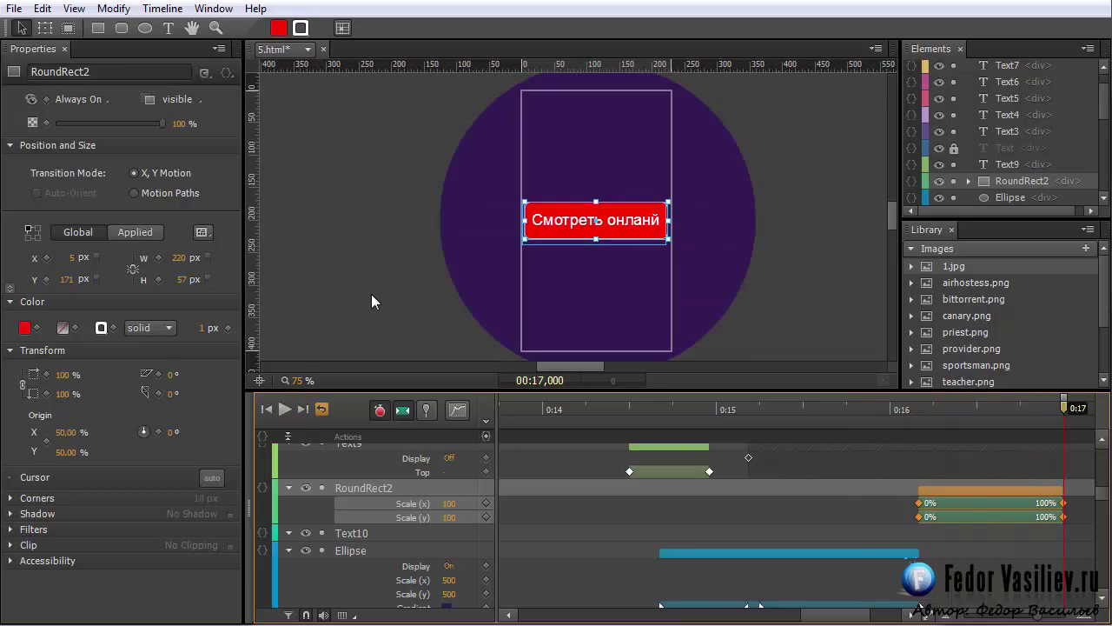
pyautogui.moveTo(841, 614); pyautogui.dragTo(861, 620)
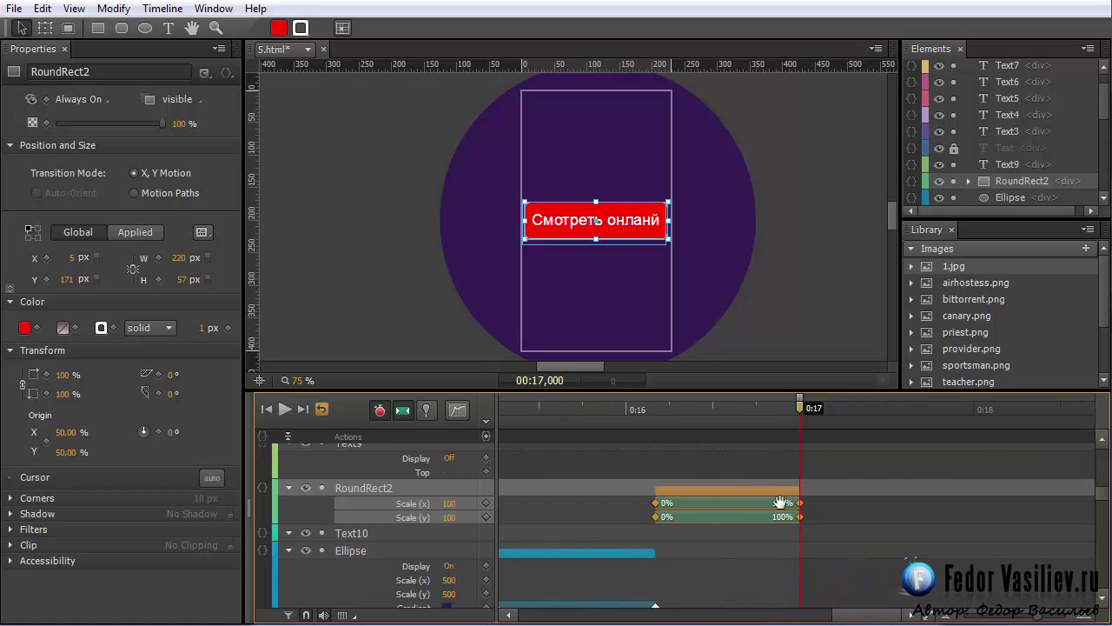
# Step: Animate RoundRect2's horizontal and vertical scale down to 90% from the pin at 0:17,065 to 0:17,830, using Swing easing
pyautogui.moveTo(801, 402); pyautogui.dragTo(810, 406)
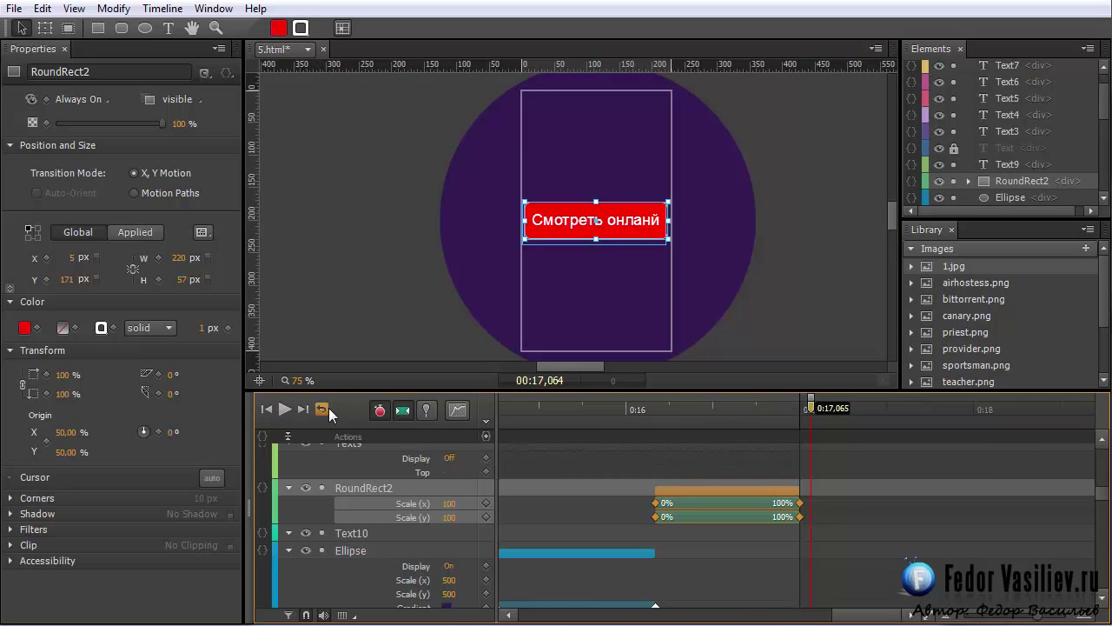
pyautogui.click(427, 413)
pyautogui.click(457, 412)
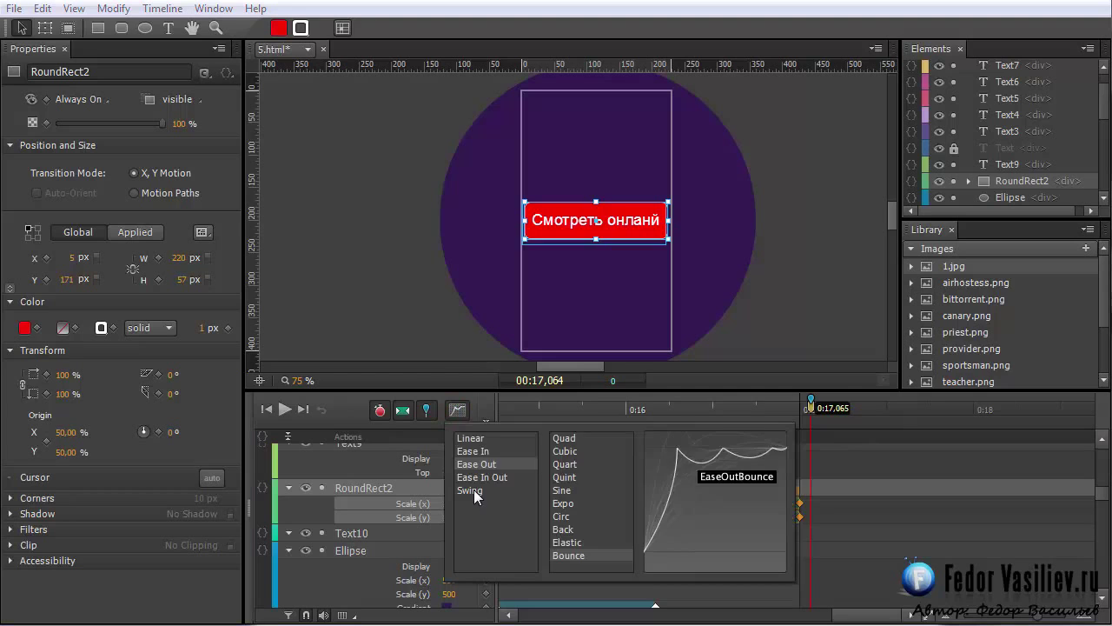
pyautogui.click(472, 491)
pyautogui.moveTo(811, 414); pyautogui.dragTo(944, 410)
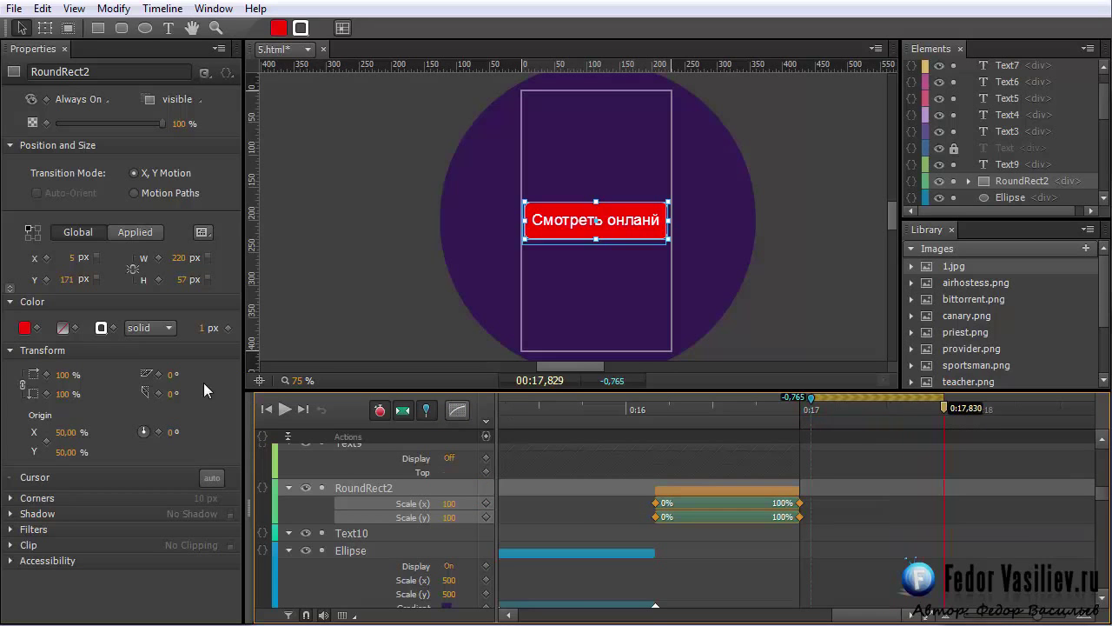
pyautogui.click(68, 379)
pyautogui.write('90')
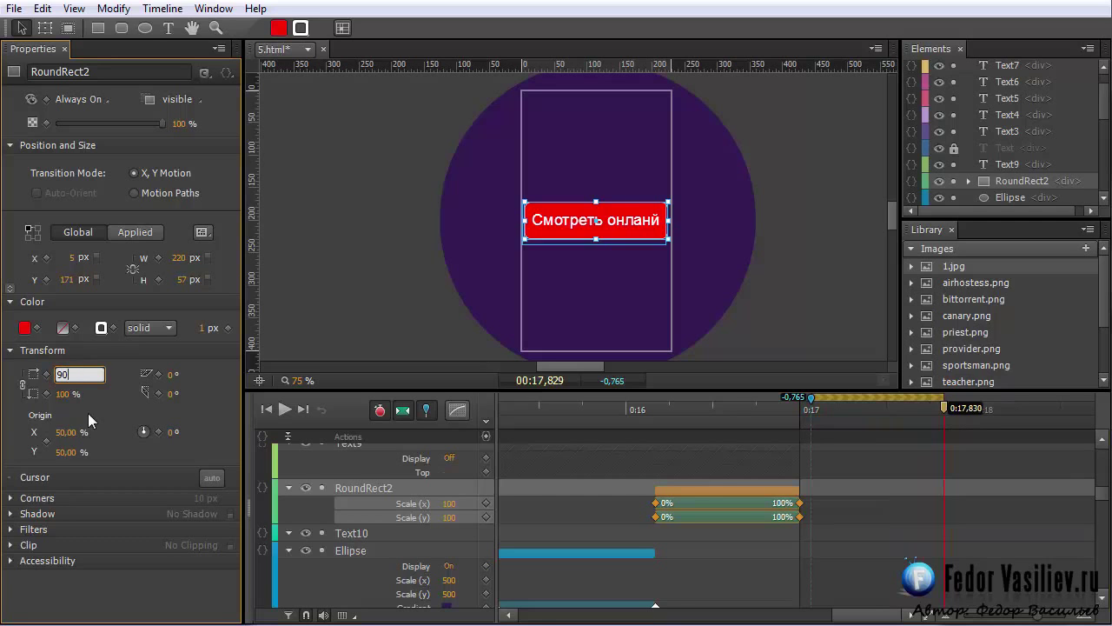
pyautogui.press('Return')
# Step: Copy RoundRect2's 100% to 90% scale transition, turn the pin off and paste the copy at 0:17,830
pyautogui.click(837, 492)
pyautogui.rightClick(839, 492)
pyautogui.click(877, 550)
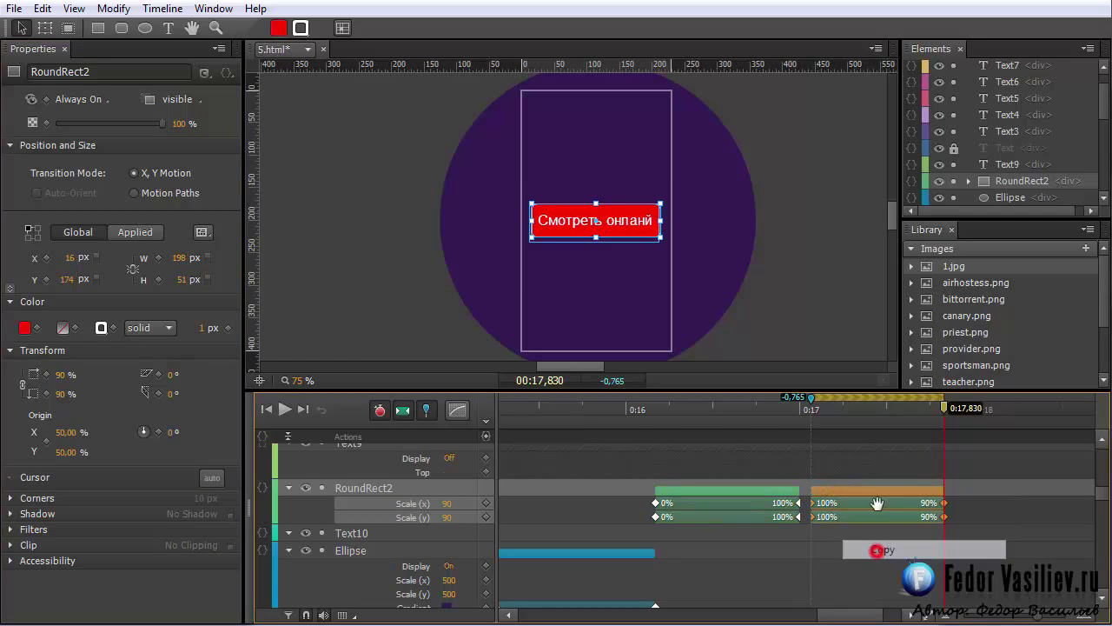
pyautogui.click(433, 416)
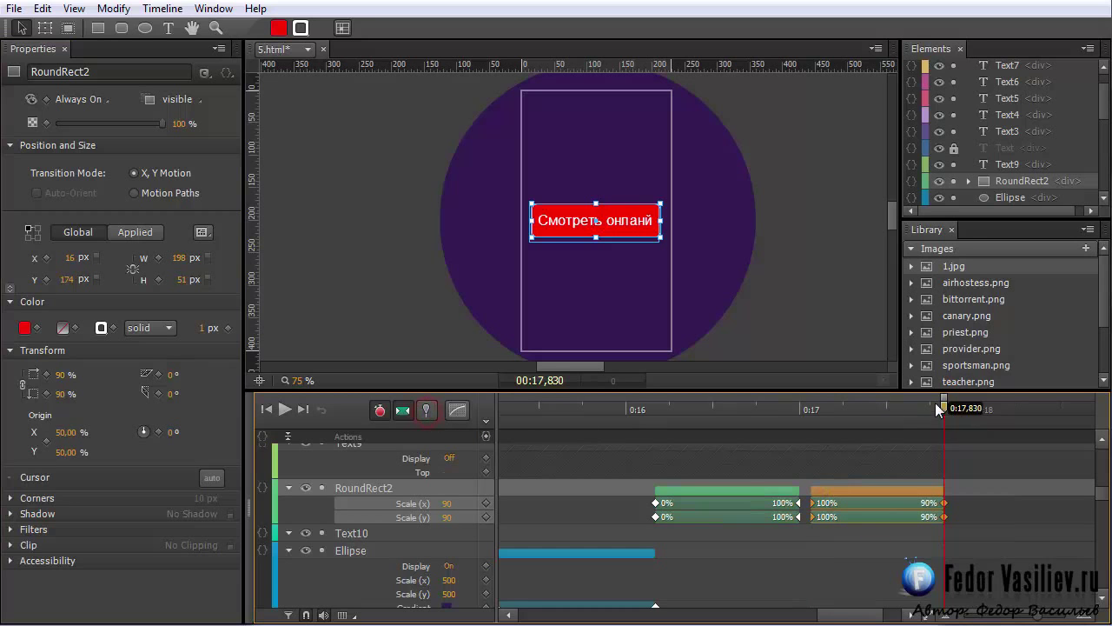
pyautogui.rightClick(953, 492)
pyautogui.click(977, 194)
# Step: Invert the pasted transition so RoundRect2 scales from 90% back to 100%, and play it back from about 0:16
pyautogui.rightClick(985, 508)
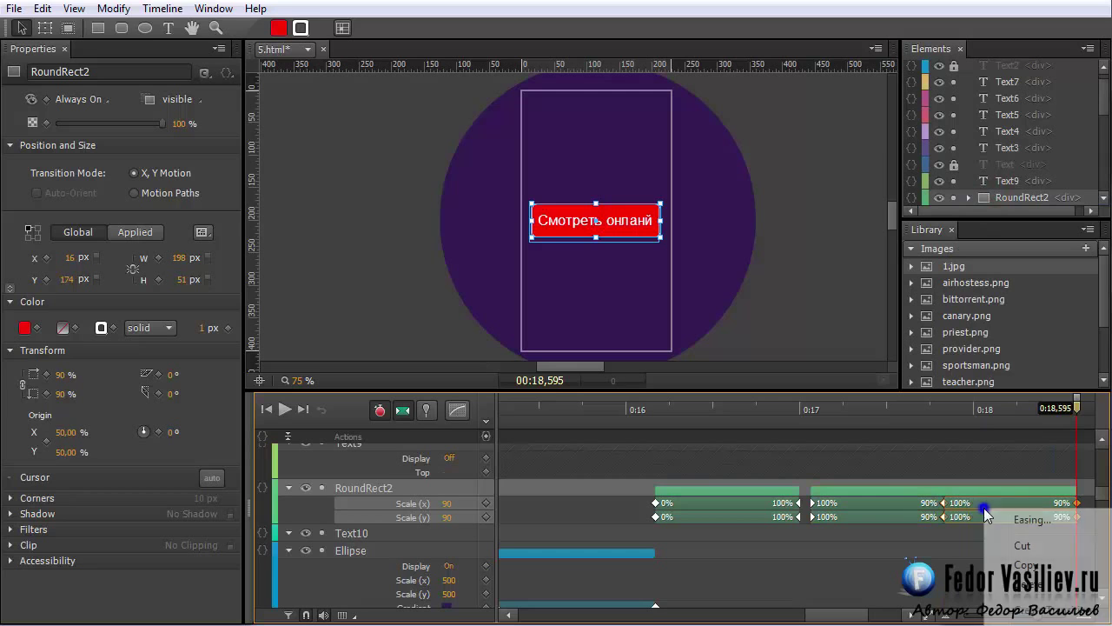
pyautogui.click(1012, 518)
pyautogui.moveTo(784, 410); pyautogui.dragTo(626, 423)
pyautogui.click(285, 408)
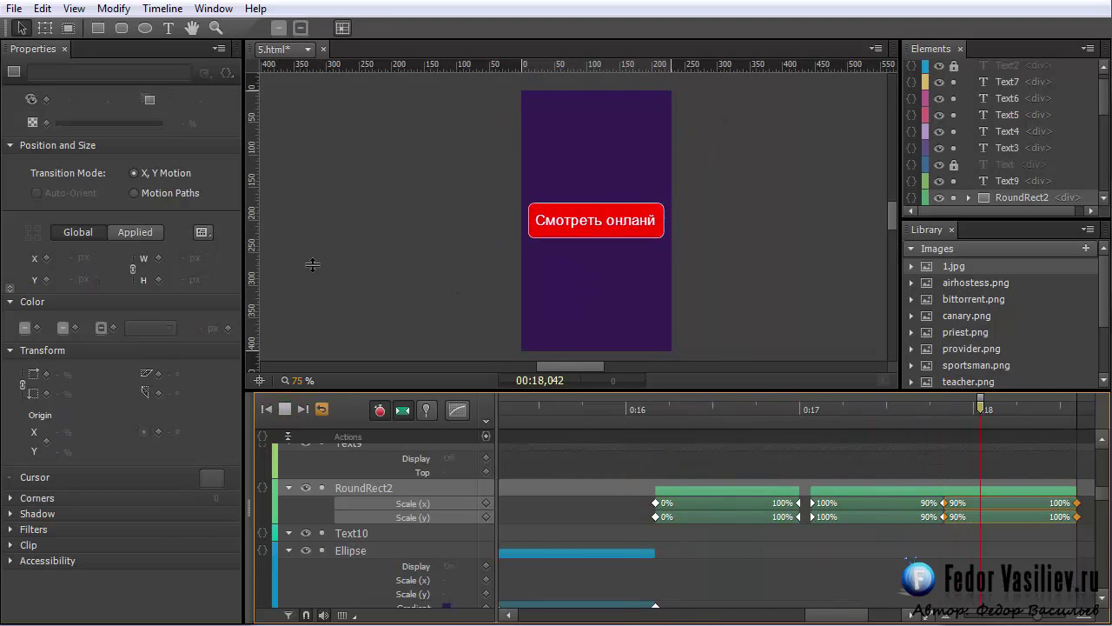
# Step: Copy RoundRect2's pair of shrink and grow scale transitions and paste it at 0:18,595 to repeat the pulse
pyautogui.click(899, 490)
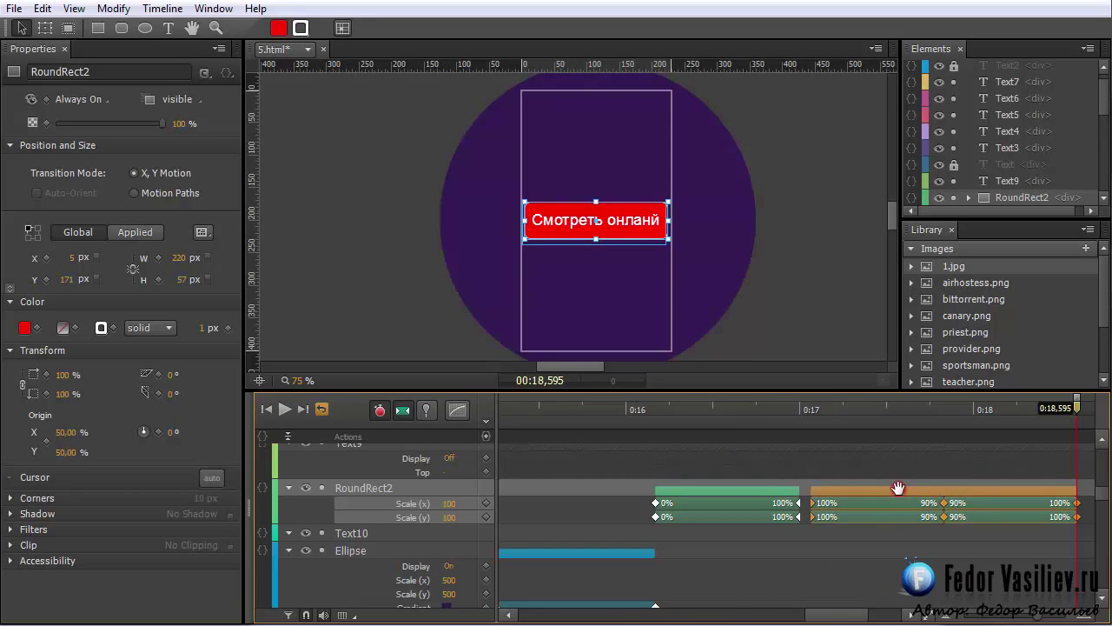
pyautogui.click(862, 618)
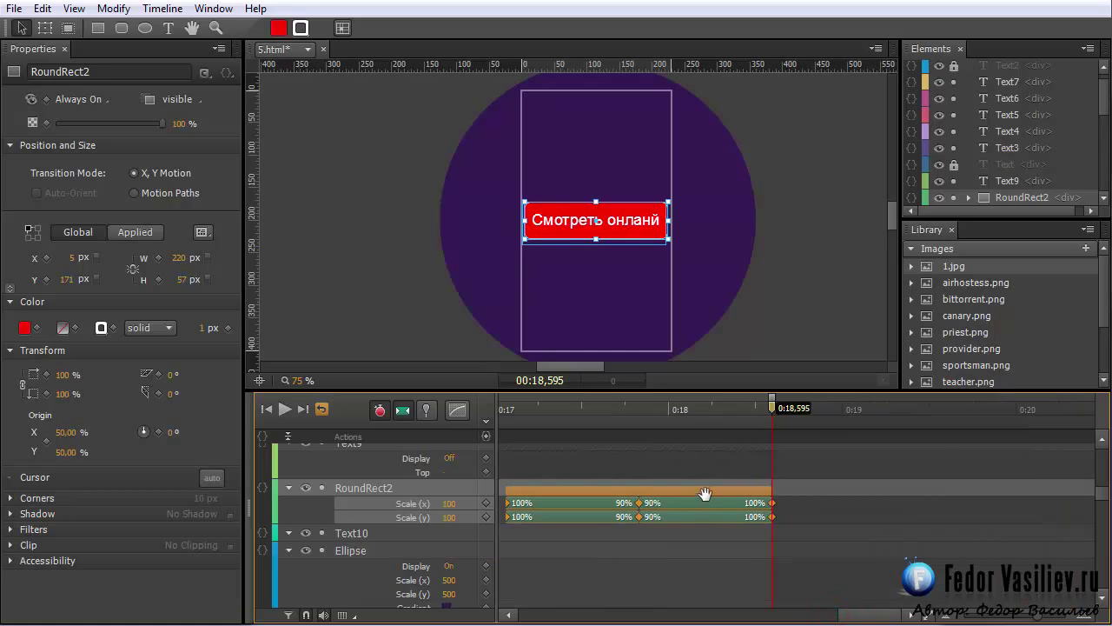
pyautogui.rightClick(706, 494)
pyautogui.click(750, 551)
pyautogui.rightClick(777, 492)
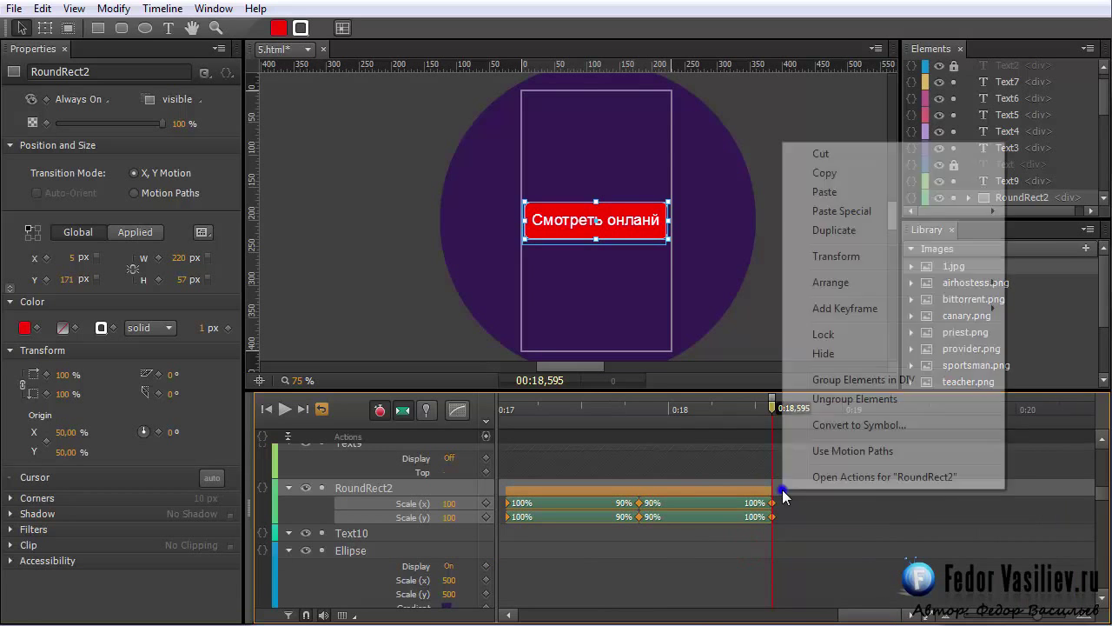
pyautogui.click(824, 193)
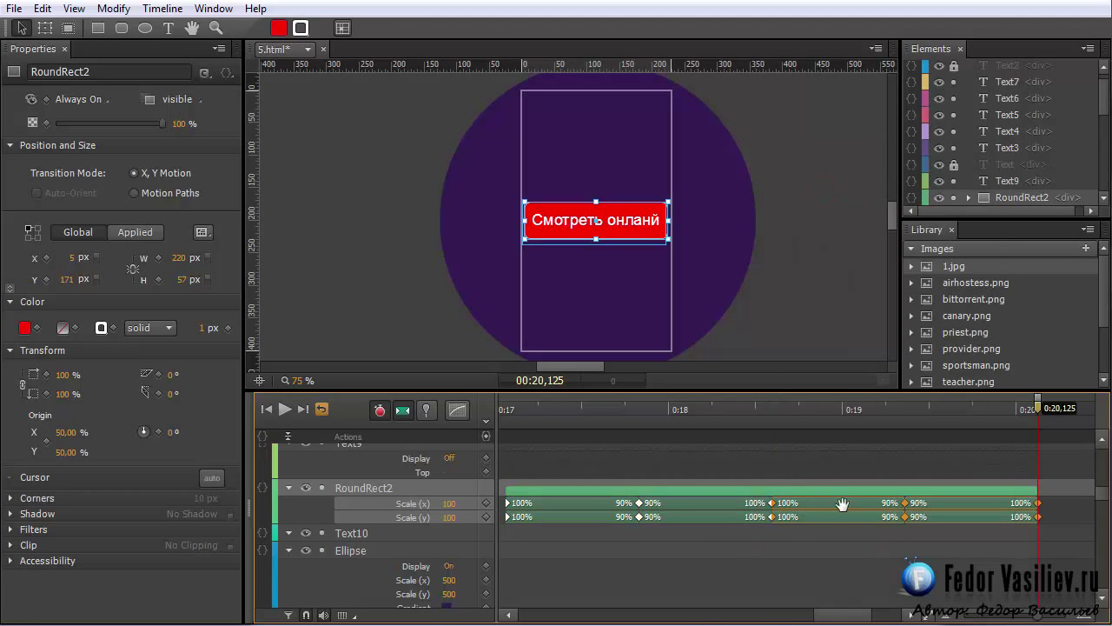
# Step: Play back the button's pop-in and pulsing animation from 0:16,132
pyautogui.moveTo(829, 615); pyautogui.dragTo(795, 620)
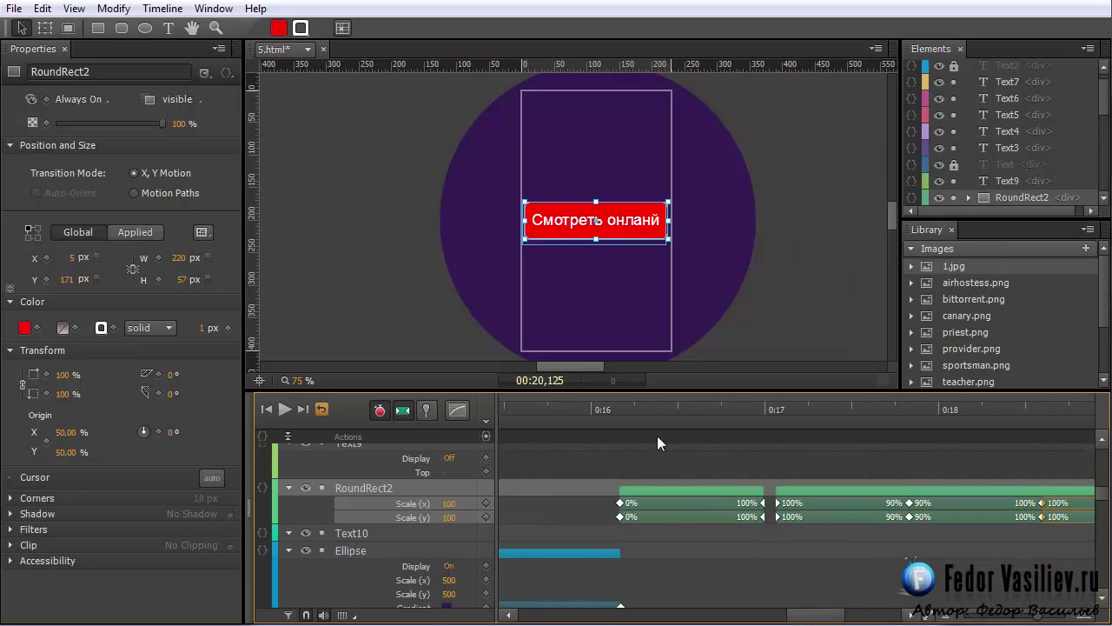
pyautogui.click(617, 407)
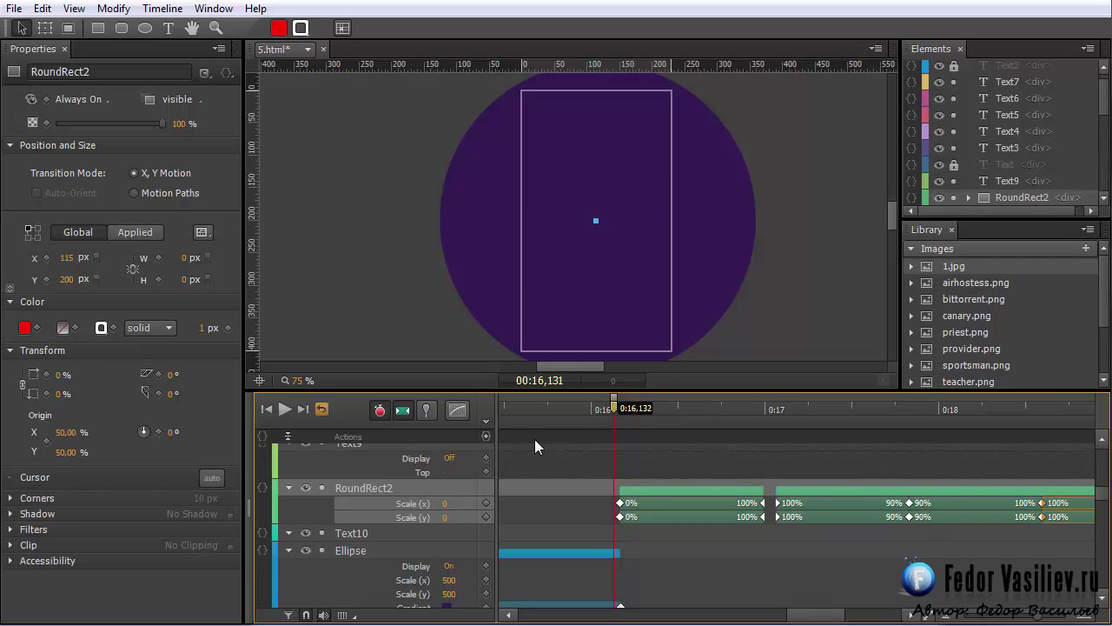
pyautogui.click(283, 411)
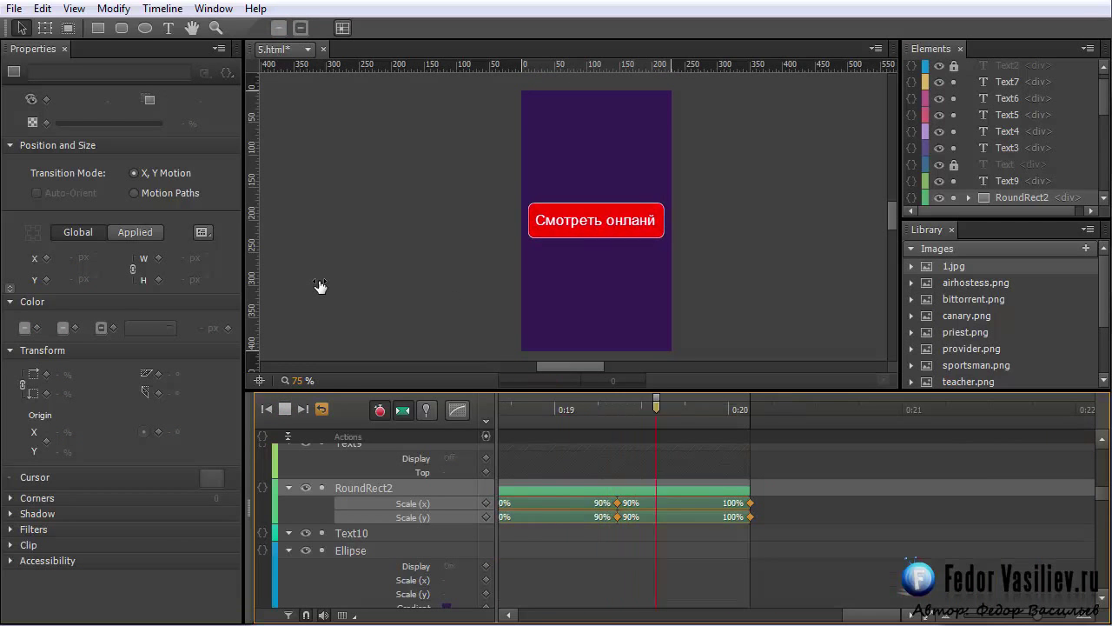
# Step: Insert a timeline trigger at 0:20,125 with the Play action targeting Stage, and preview the banner in the browser
pyautogui.click(882, 613)
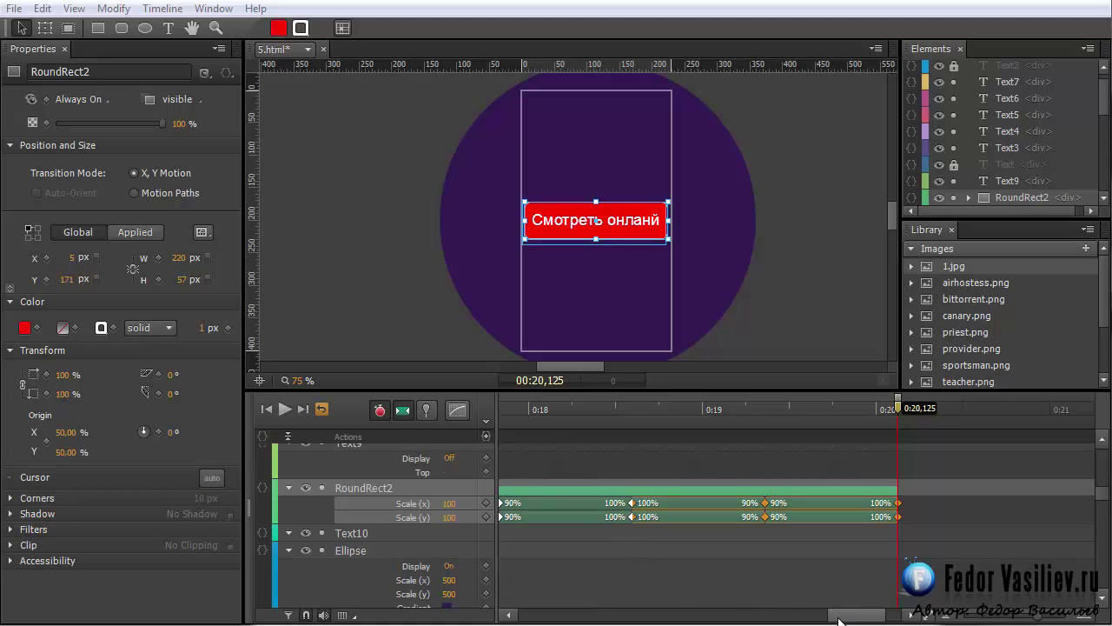
pyautogui.moveTo(854, 619); pyautogui.dragTo(861, 619)
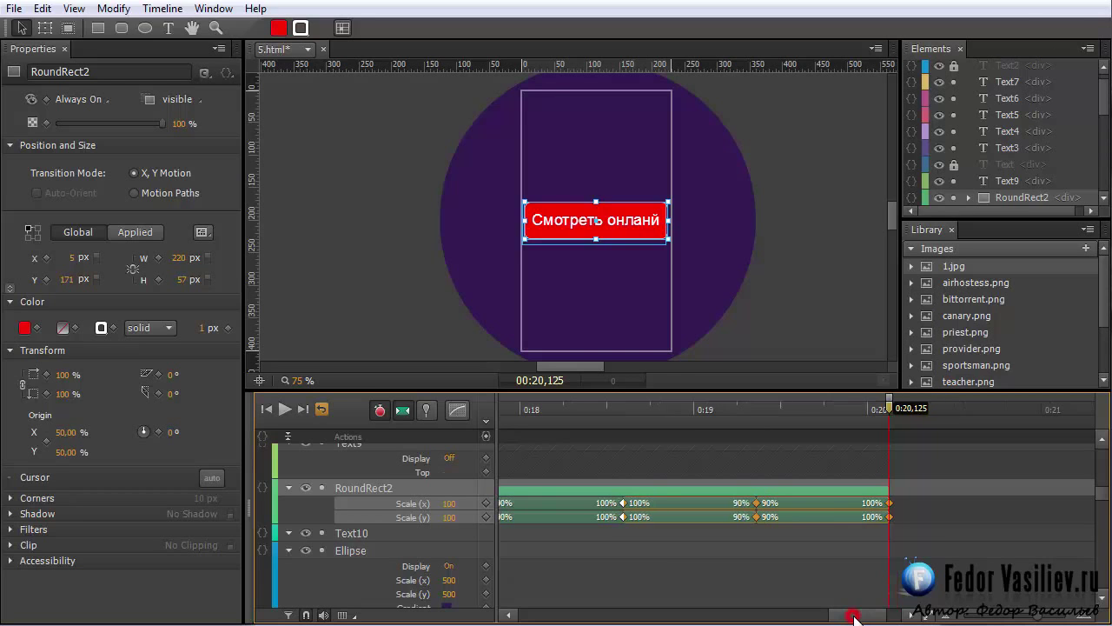
pyautogui.moveTo(889, 400)
pyautogui.mouseDown()
pyautogui.moveTo(904, 415)
pyautogui.moveTo(893, 416)
pyautogui.mouseUp()
pyautogui.click(485, 436)
pyautogui.moveTo(464, 240); pyautogui.dragTo(667, 126)
pyautogui.click(359, 357)
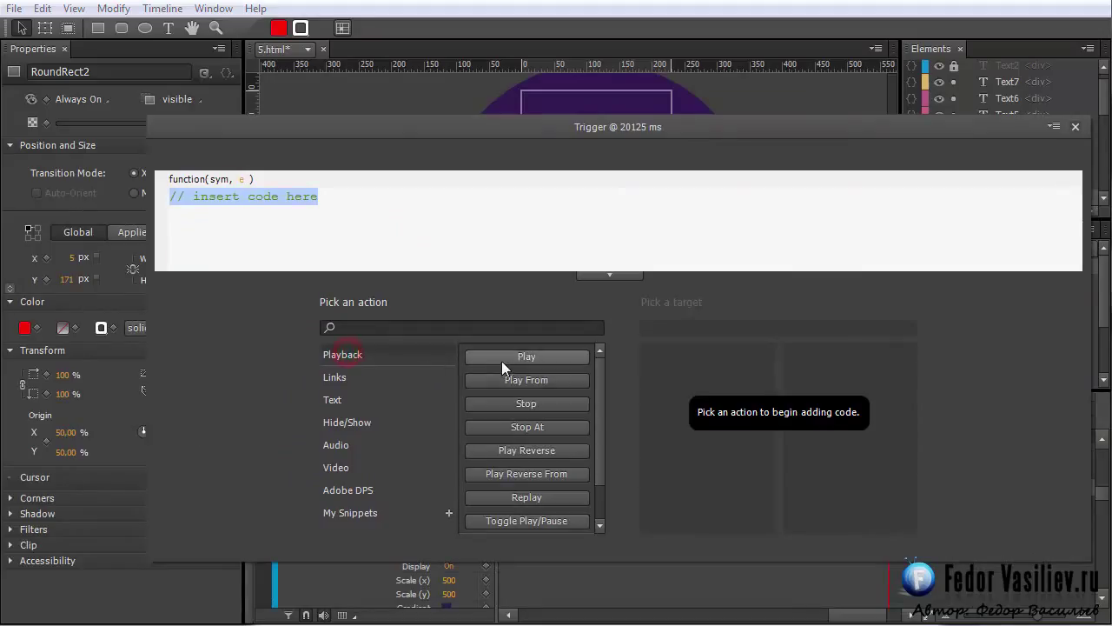
pyautogui.click(502, 358)
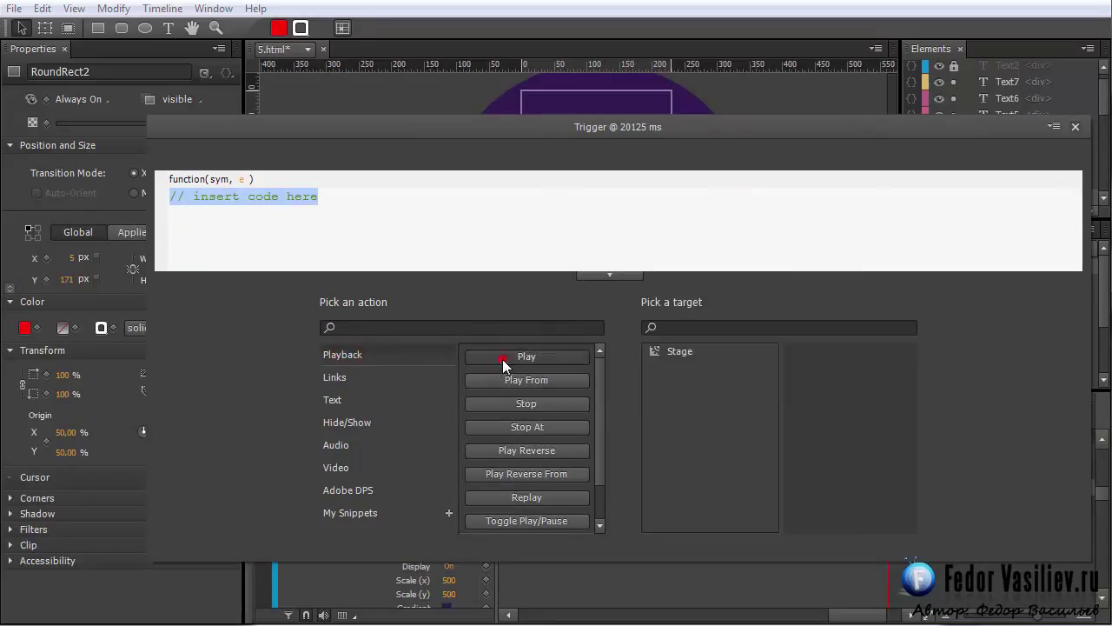
pyautogui.click(653, 351)
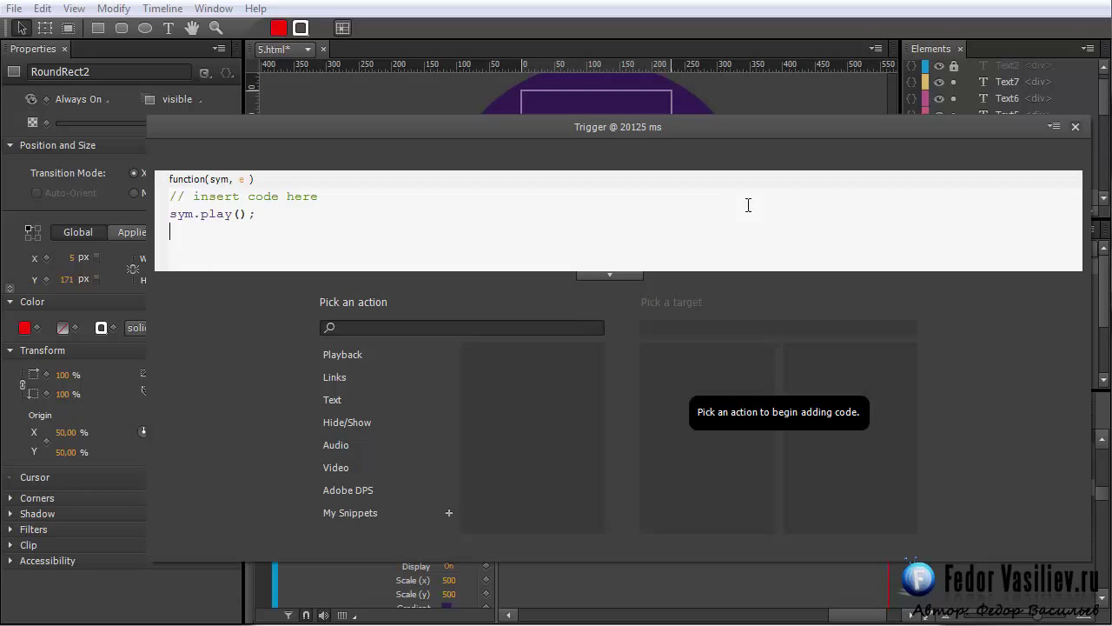
pyautogui.click(1075, 127)
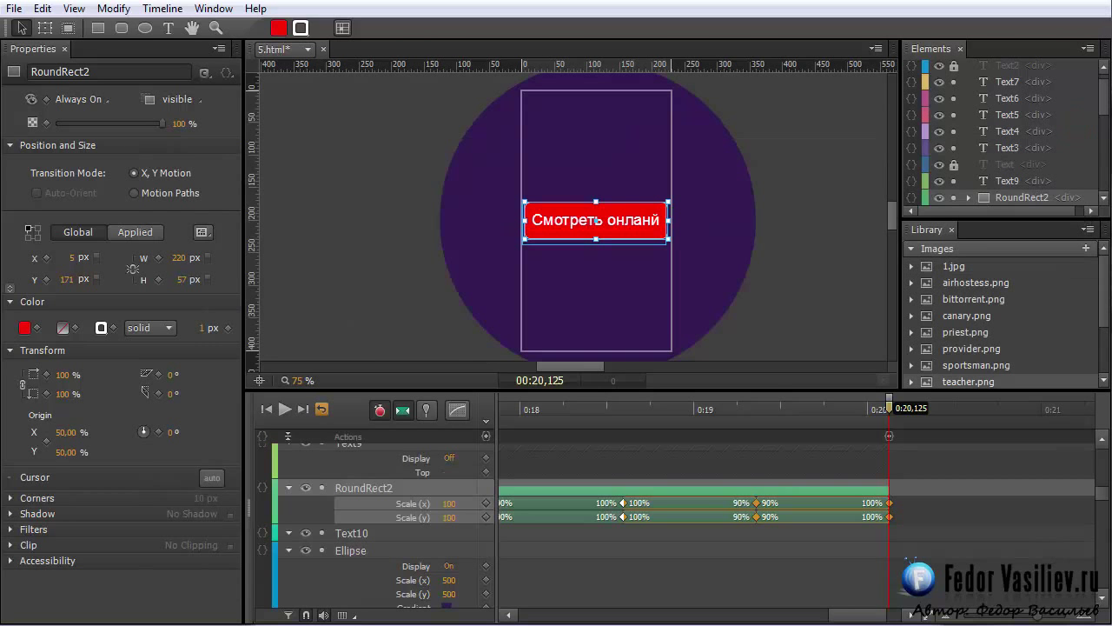
pyautogui.hotkey('ctrl', 'Return')
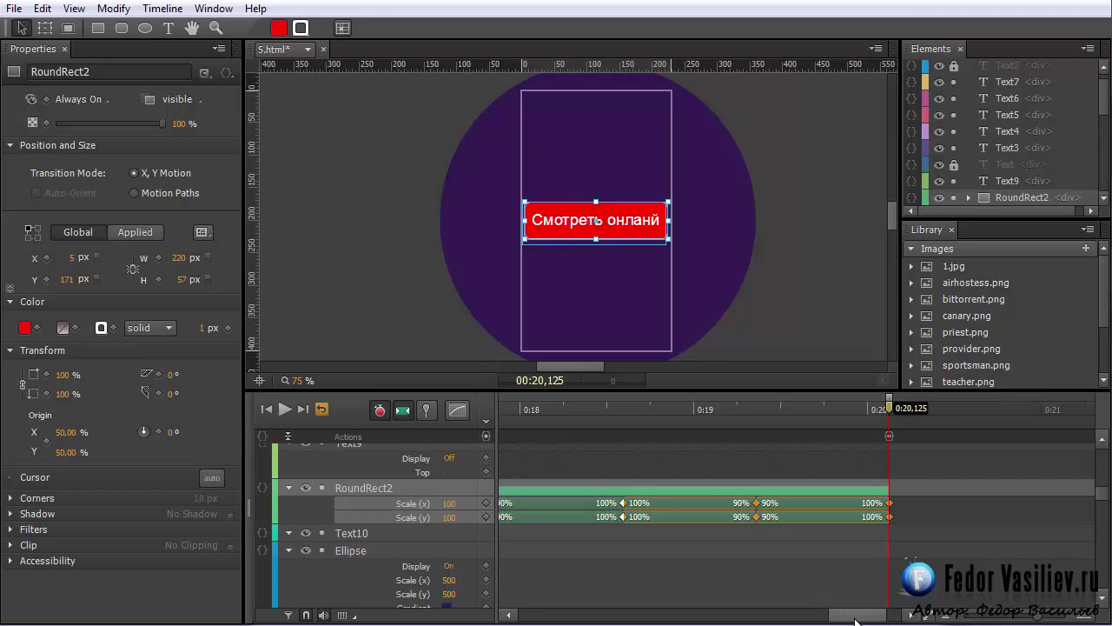
# Step: Draw a rectangle of about 232 × 400 px covering the whole stage from its upper-left corner
pyautogui.moveTo(860, 614); pyautogui.dragTo(852, 614)
pyautogui.click(95, 28)
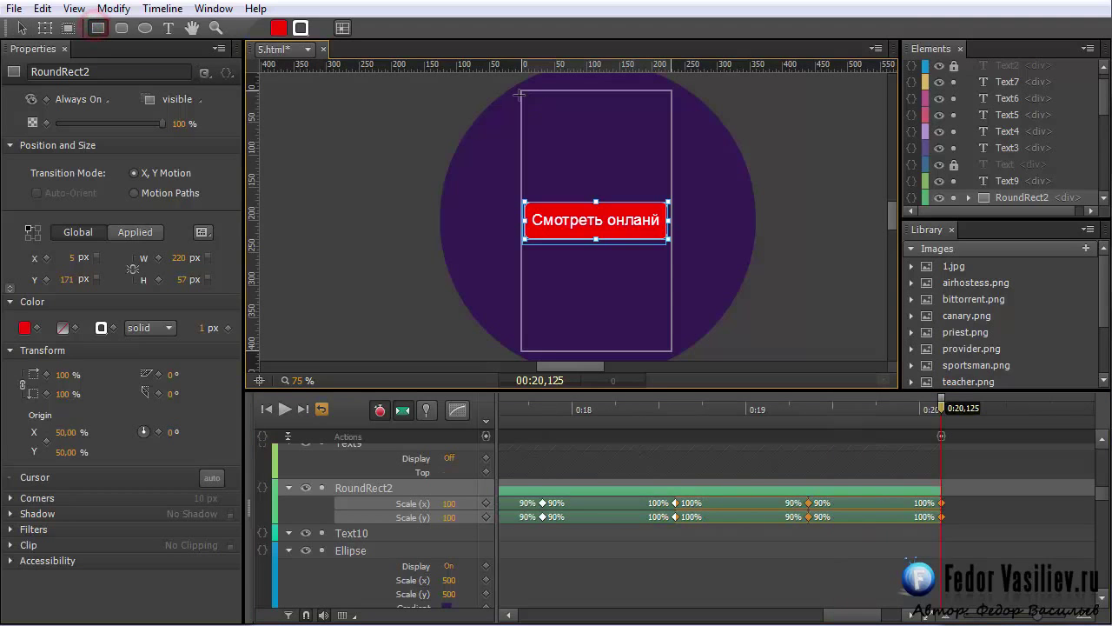
pyautogui.moveTo(522, 89)
pyautogui.mouseDown()
pyautogui.moveTo(576, 182)
pyautogui.moveTo(616, 348)
pyautogui.moveTo(673, 353)
pyautogui.mouseUp()
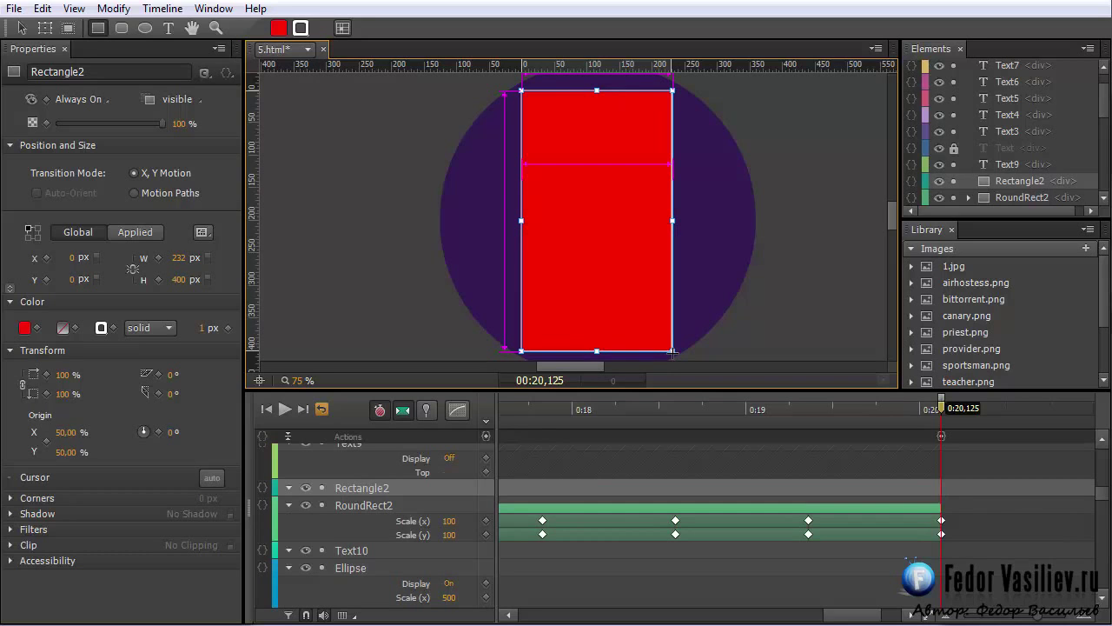
pyautogui.moveTo(673, 352); pyautogui.dragTo(673, 353)
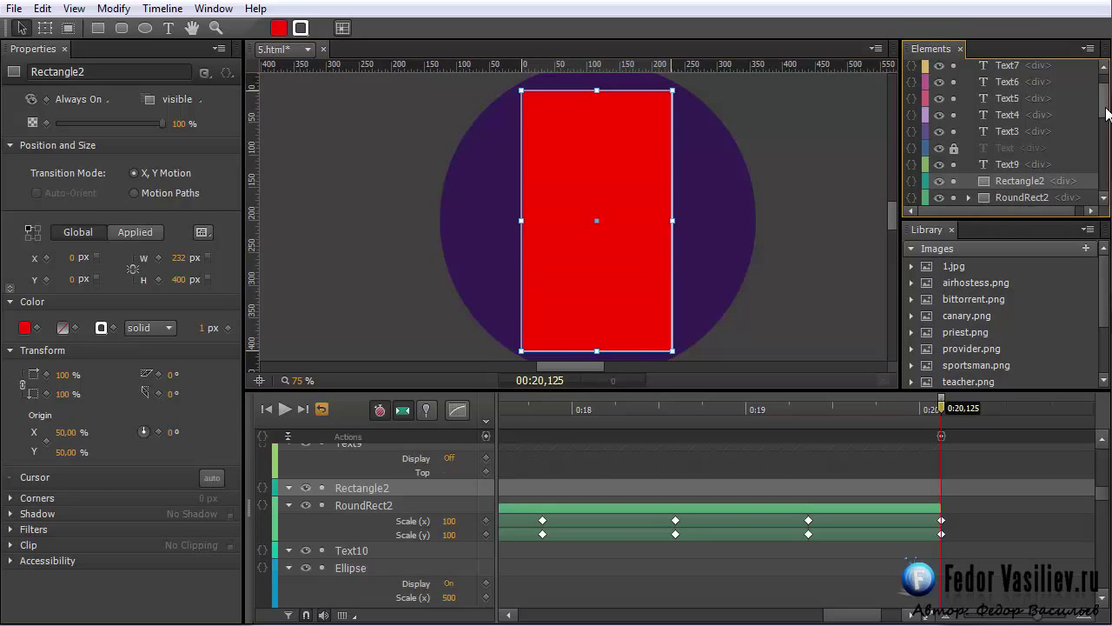
# Step: Move Rectangle2 above Text2 so it is the topmost element on the Stage
pyautogui.scroll(1, 1105, 103)
pyautogui.scroll(-2, 1105, 102)
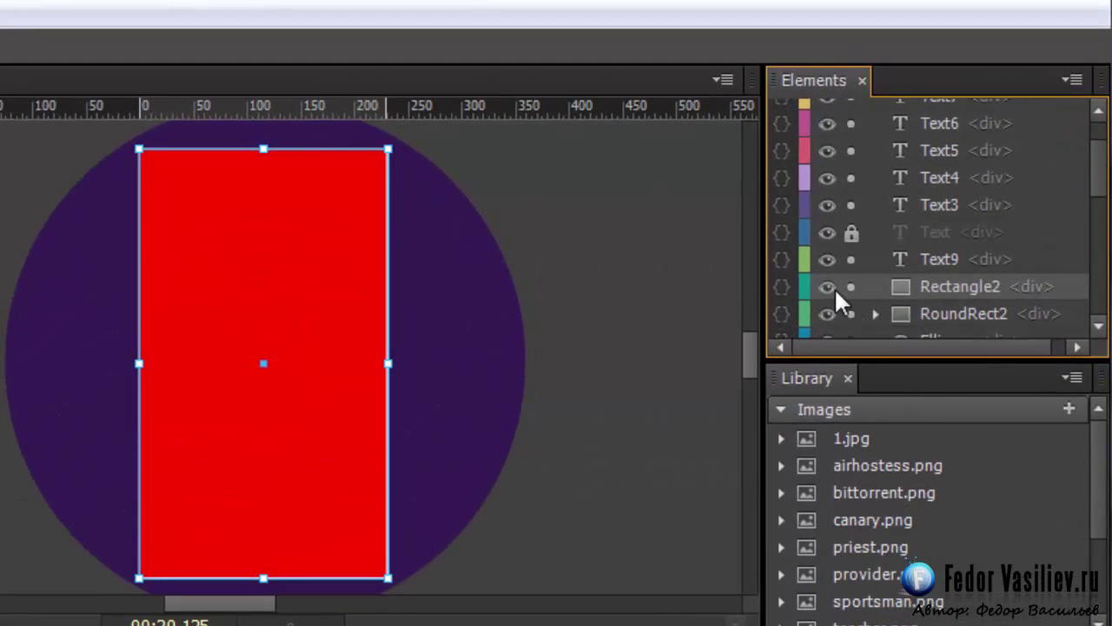
pyautogui.click(828, 286)
pyautogui.click(827, 286)
pyautogui.click(904, 287)
pyautogui.moveTo(1094, 191); pyautogui.dragTo(1100, 179)
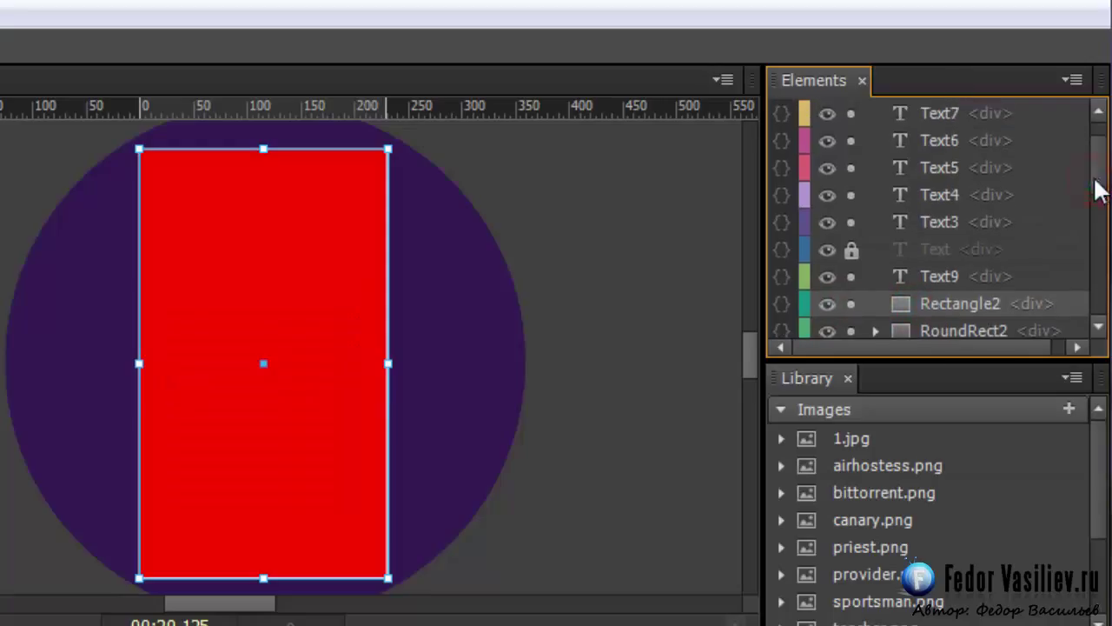
pyautogui.moveTo(923, 300); pyautogui.dragTo(921, 122)
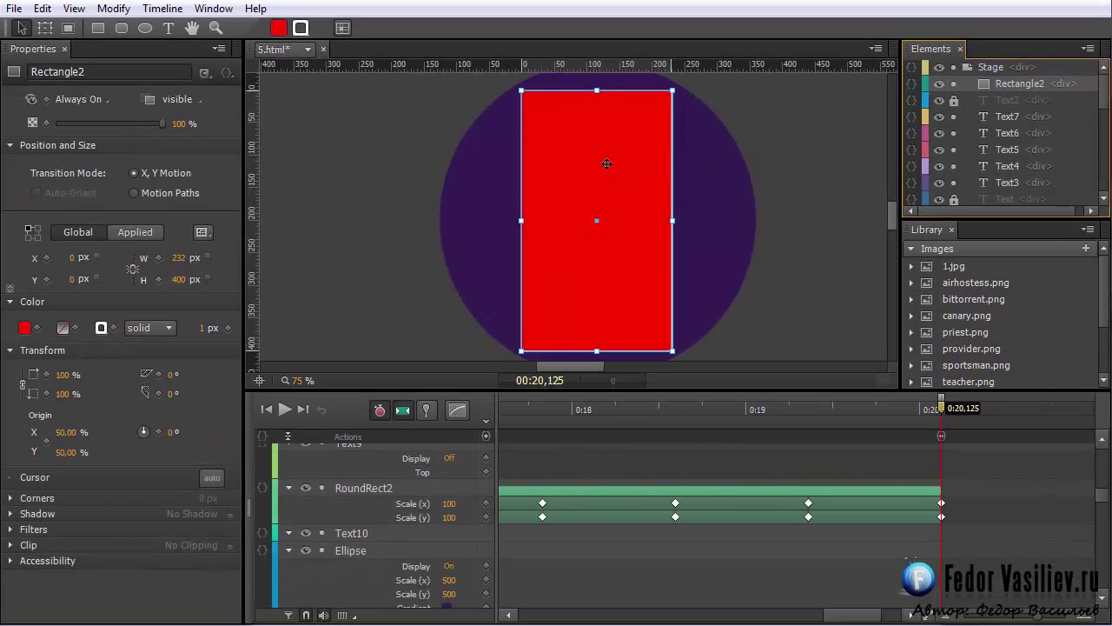
# Step: Make Rectangle2's fill fully transparent, rgba(255,0,0,0.00)
pyautogui.click(25, 328)
pyautogui.moveTo(433, 166); pyautogui.dragTo(427, 344)
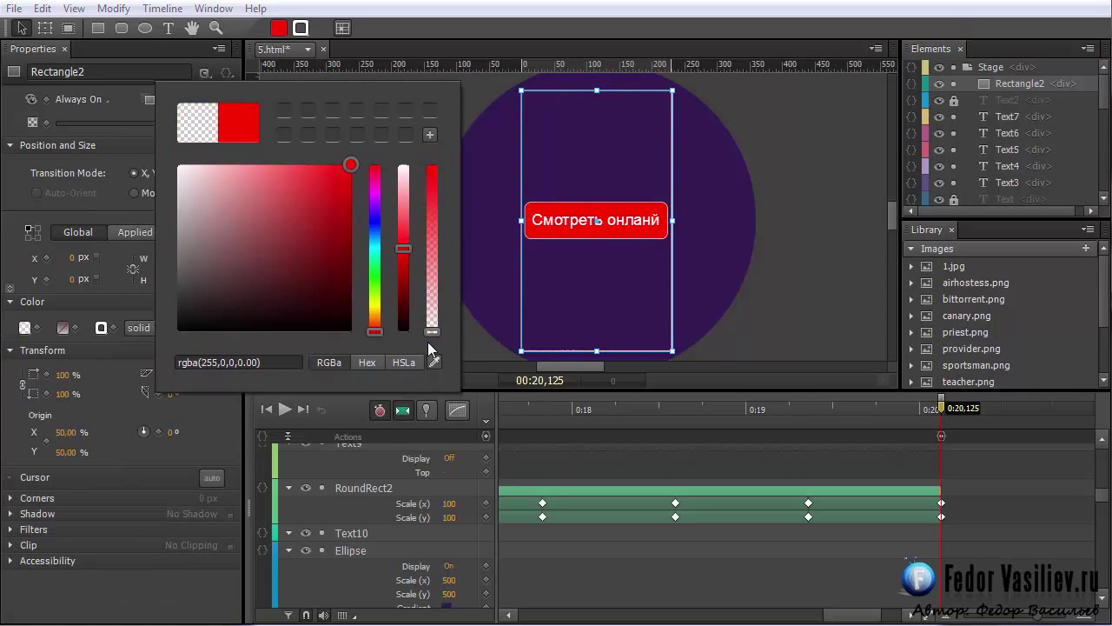
pyautogui.click(478, 345)
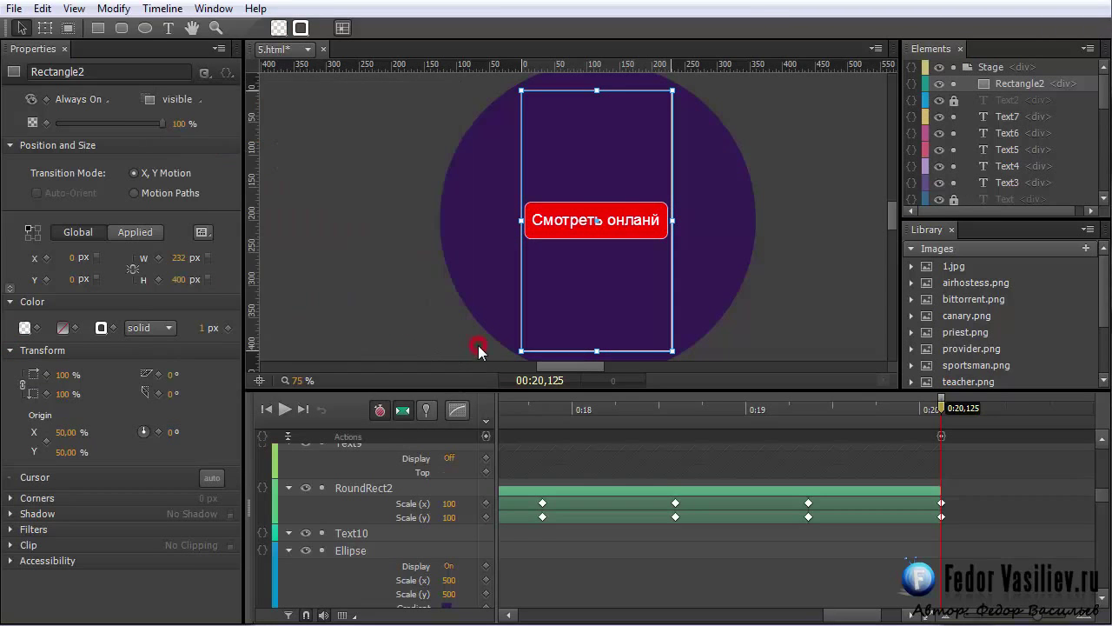
# Step: Add a click event to Rectangle2 with the Link in New Window action
pyautogui.click(999, 84)
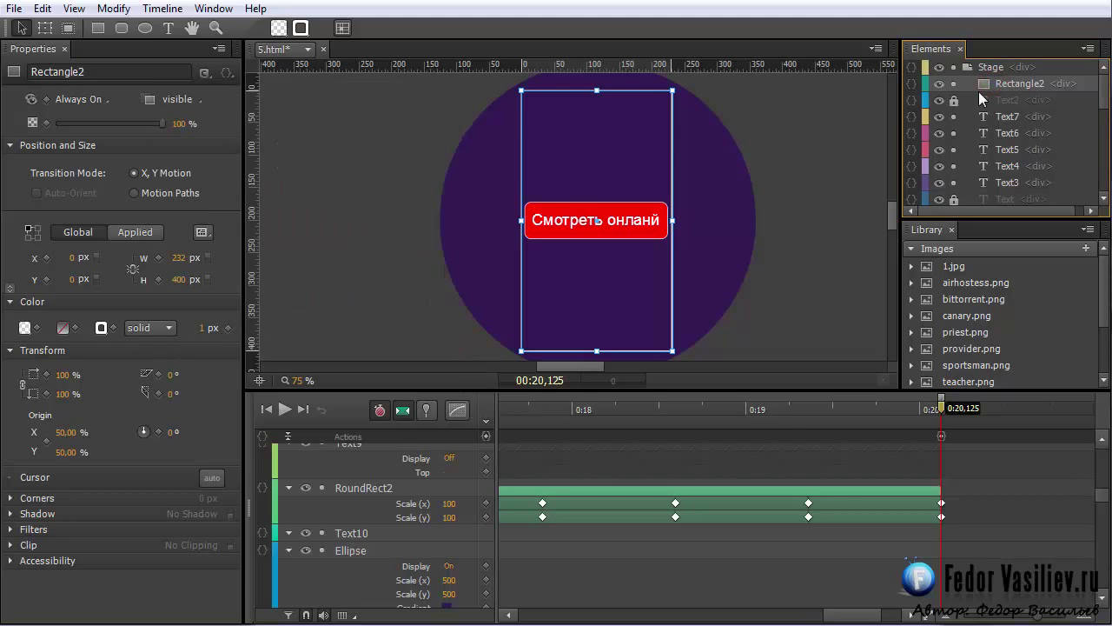
pyautogui.rightClick(577, 148)
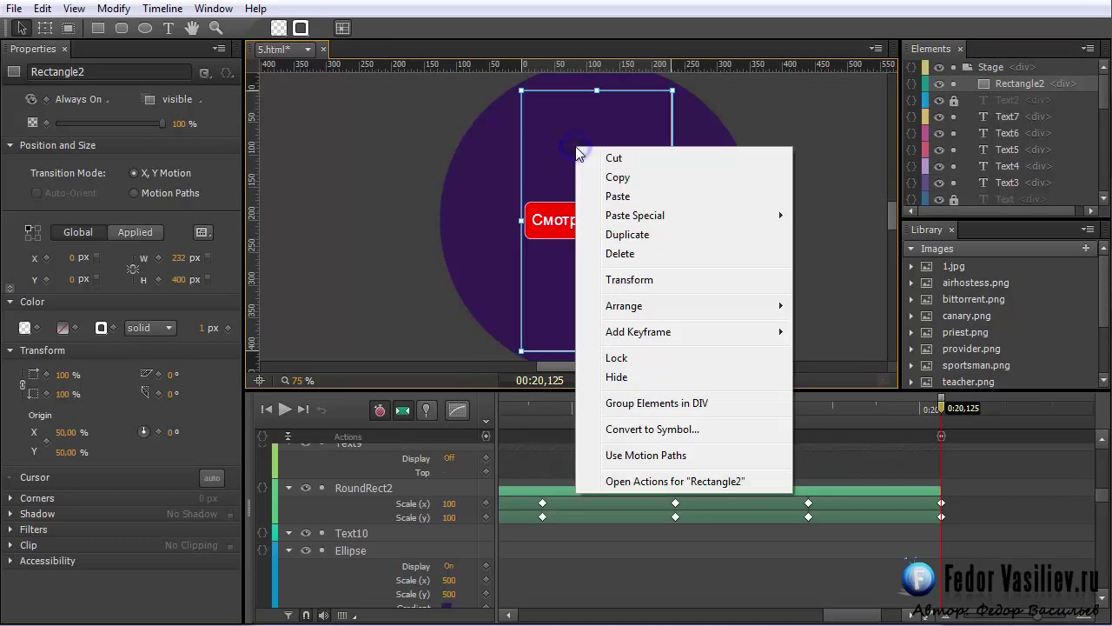
pyautogui.click(633, 488)
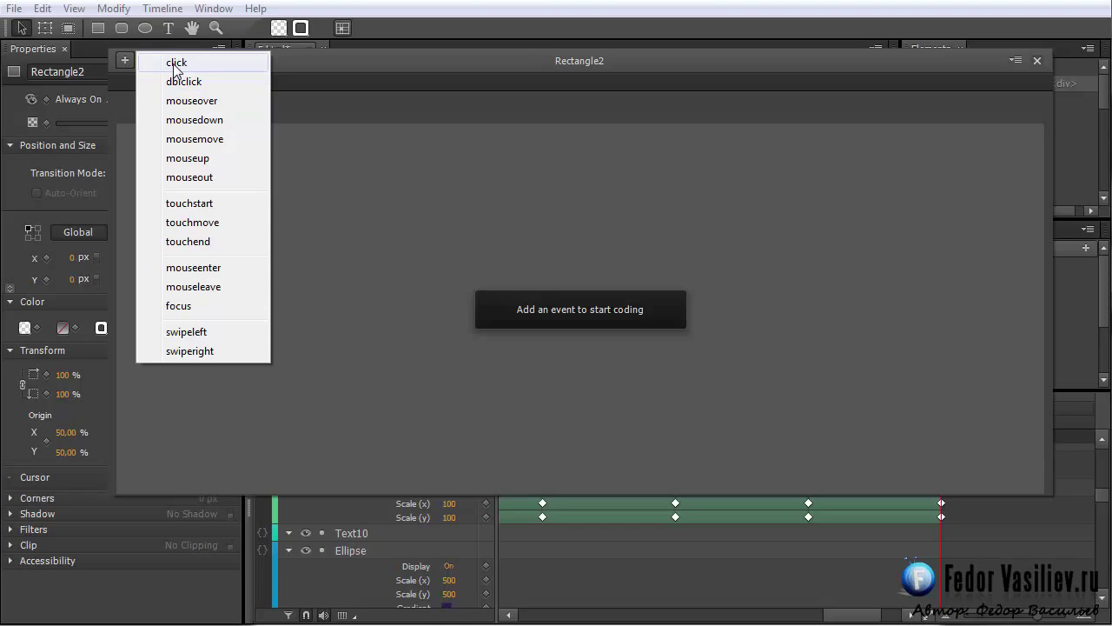
pyautogui.click(174, 63)
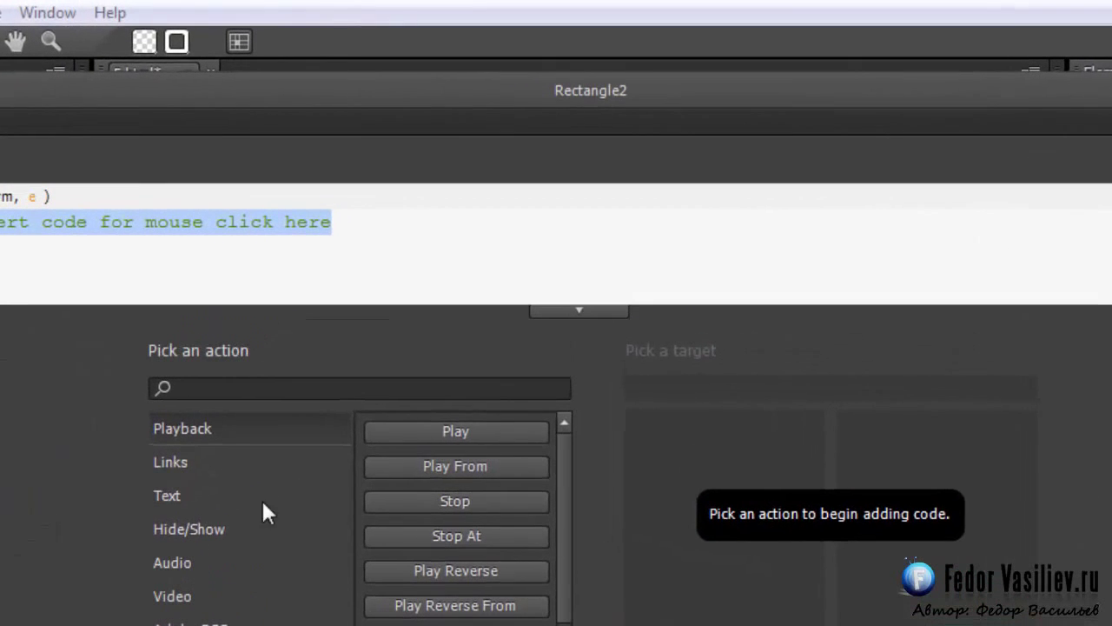
pyautogui.click(170, 462)
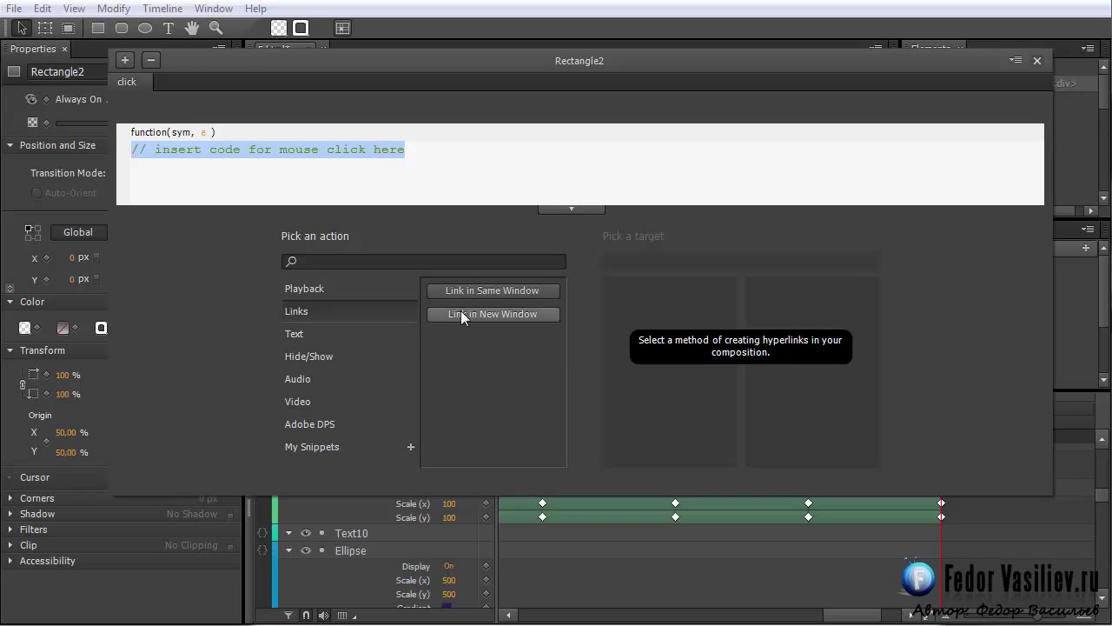
pyautogui.click(491, 316)
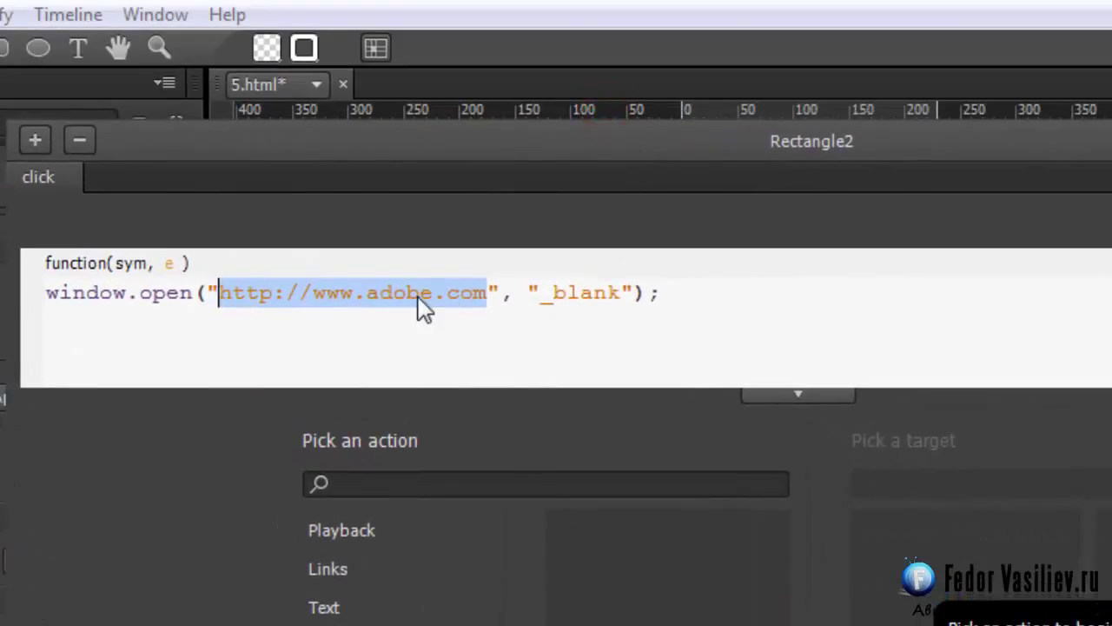
pyautogui.click(374, 293)
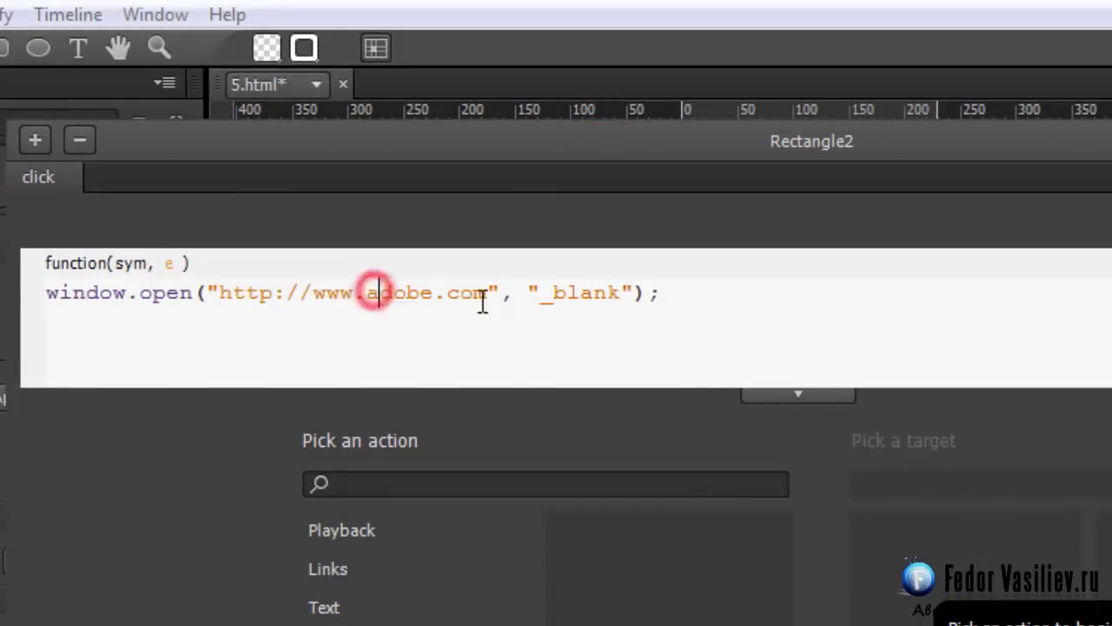
pyautogui.moveTo(489, 293); pyautogui.dragTo(227, 296)
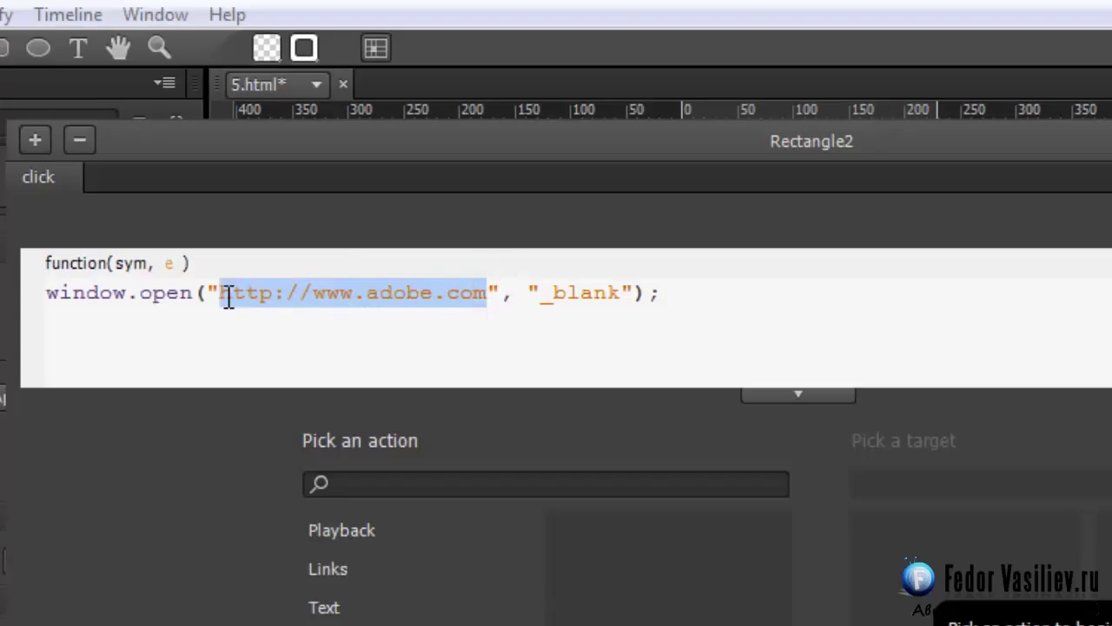
pyautogui.click(437, 291)
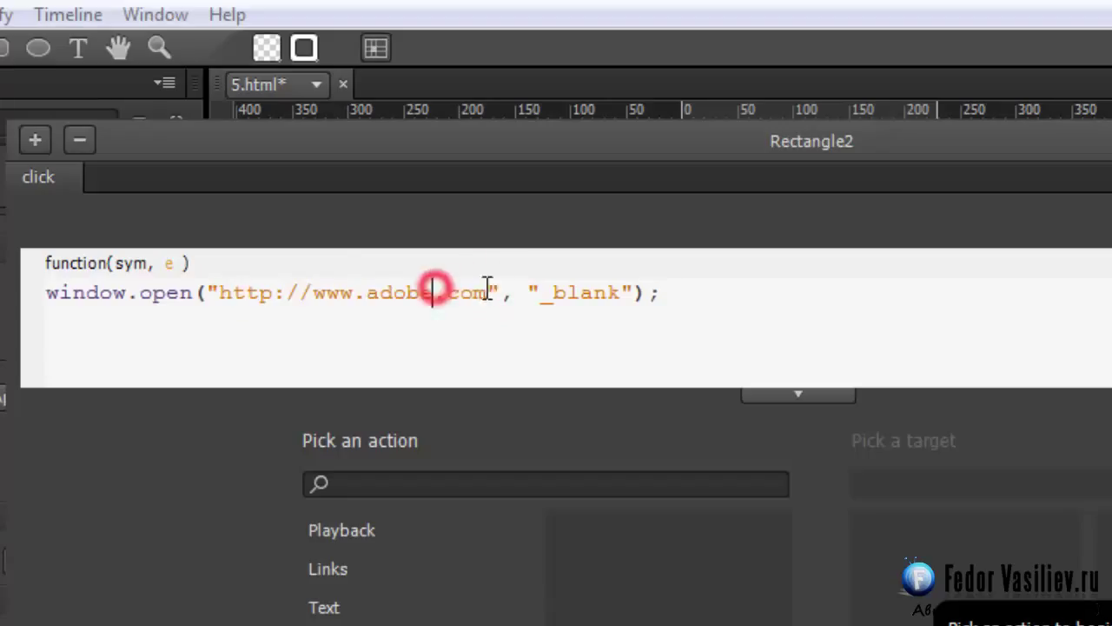
pyautogui.moveTo(486, 293); pyautogui.dragTo(221, 296)
pyautogui.press('Delete')
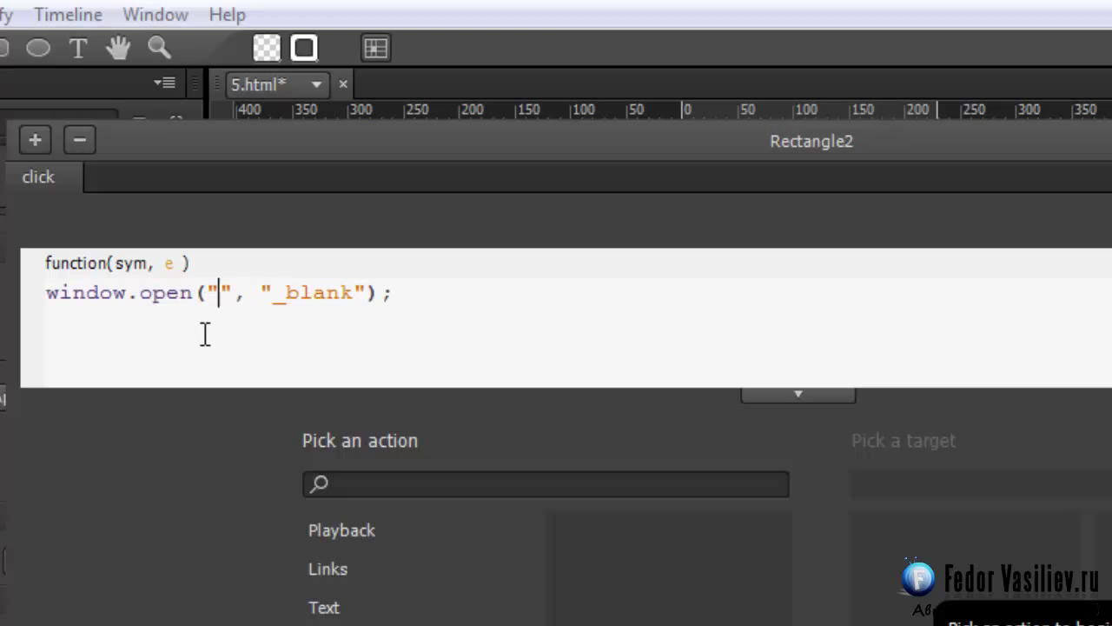
pyautogui.rightClick(220, 292)
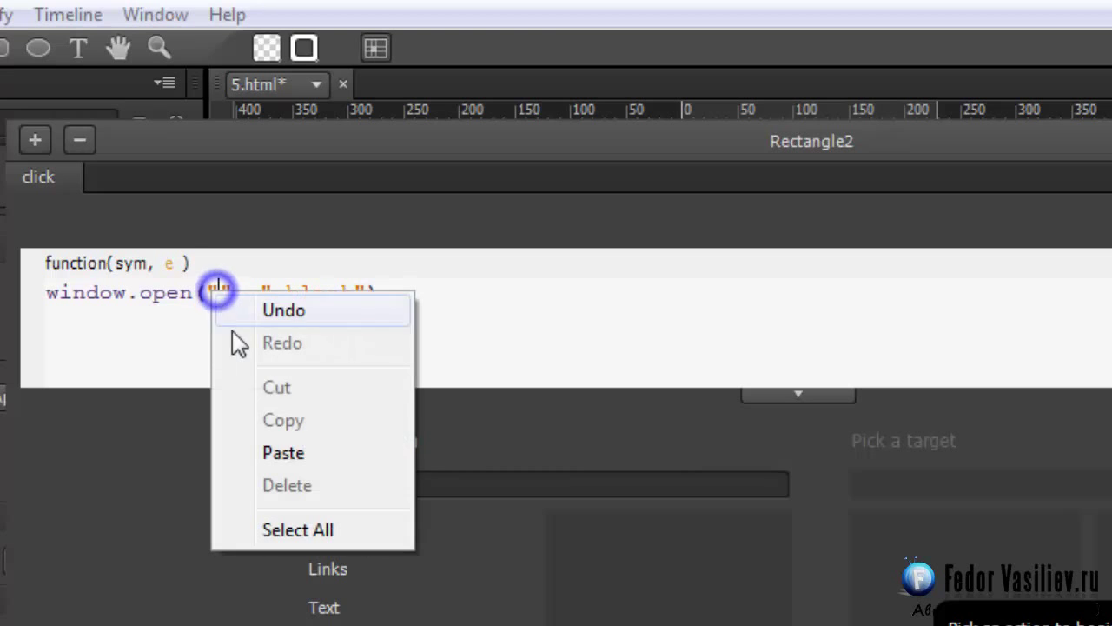
pyautogui.click(296, 458)
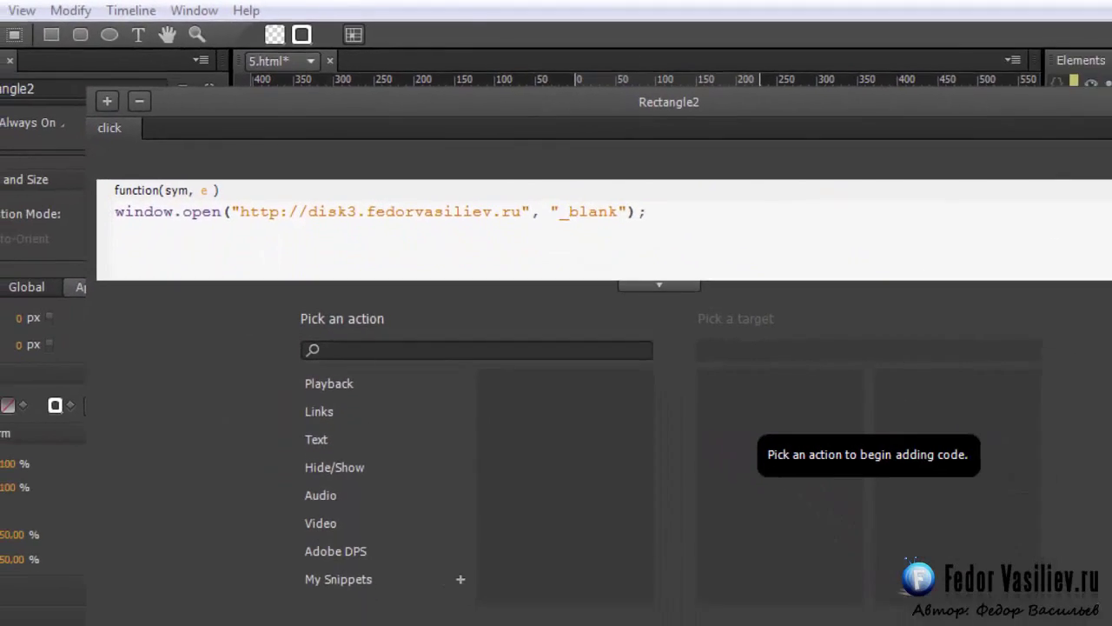
pyautogui.click(1048, 81)
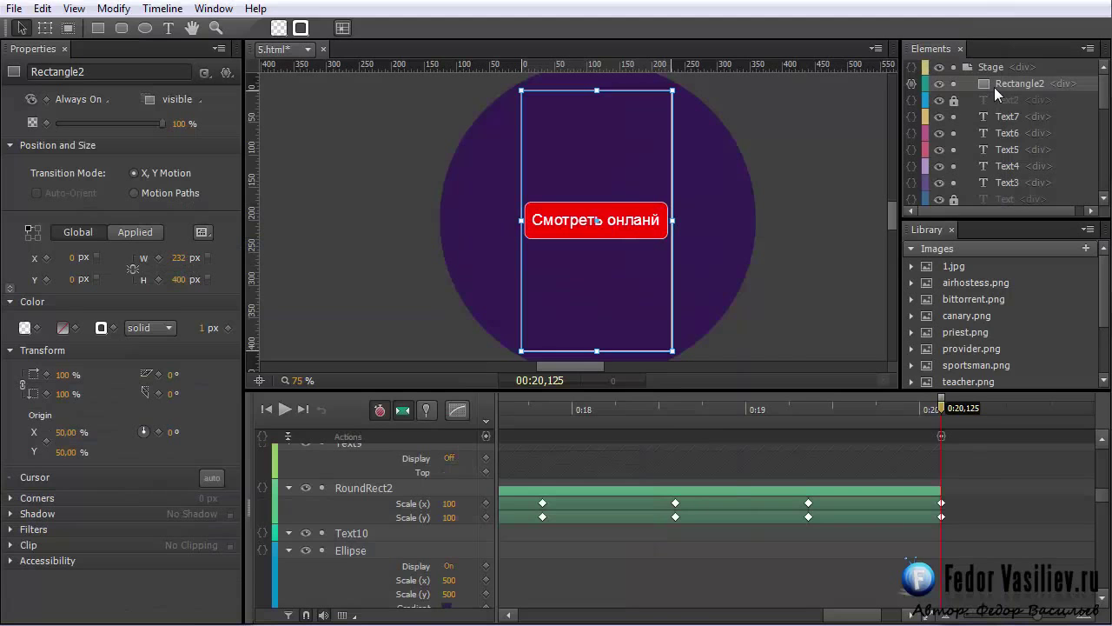
# Step: Set Rectangle2's accessibility title to "тест"
pyautogui.click(994, 87)
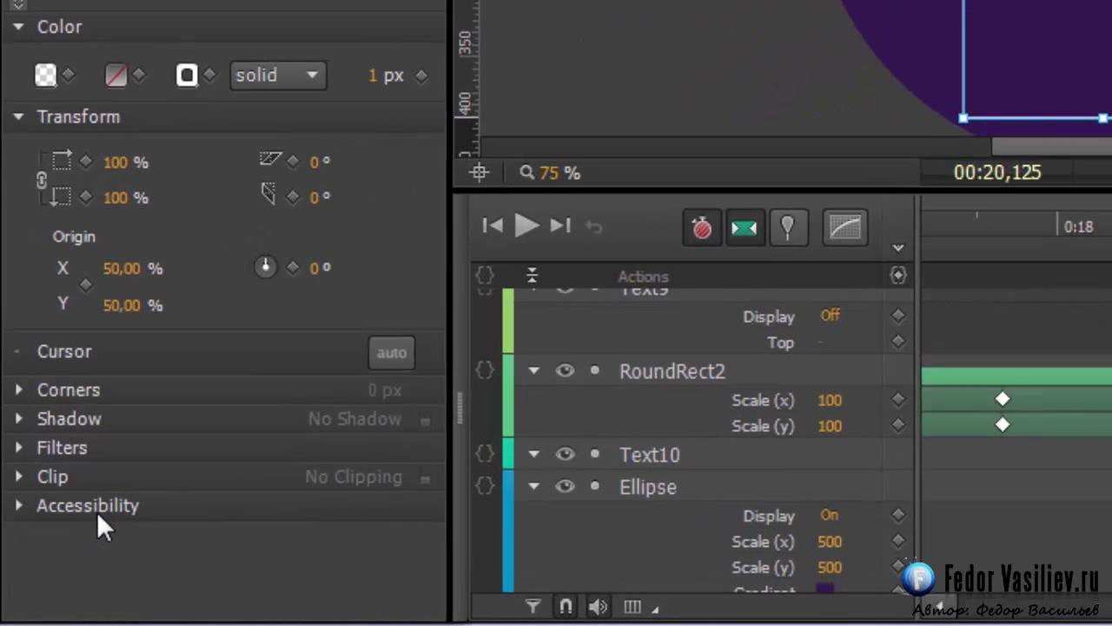
pyautogui.click(18, 509)
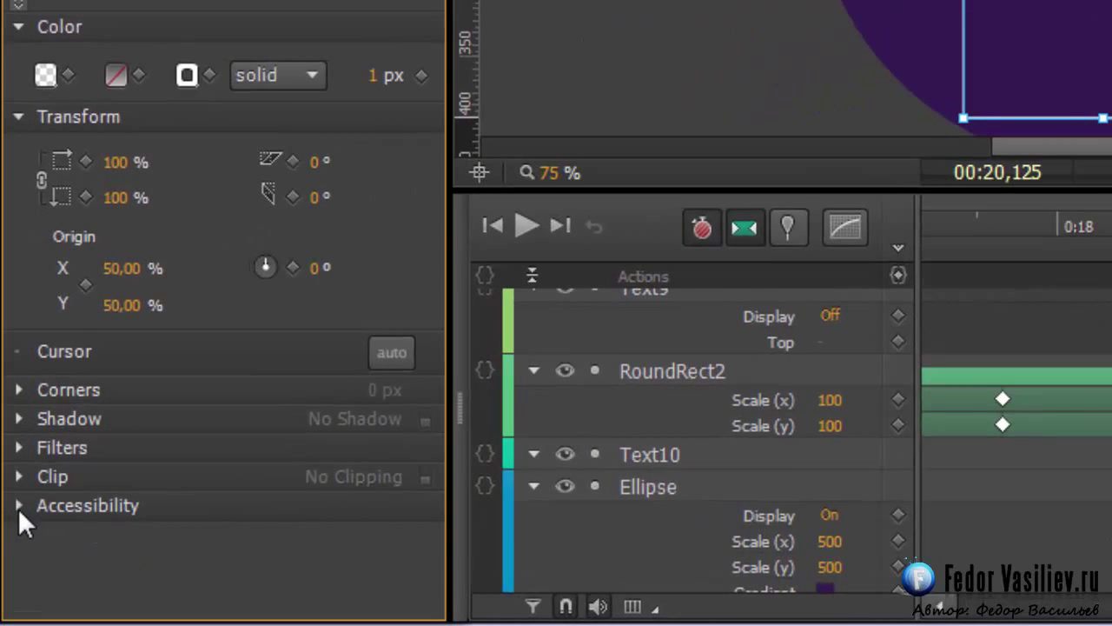
pyautogui.click(19, 504)
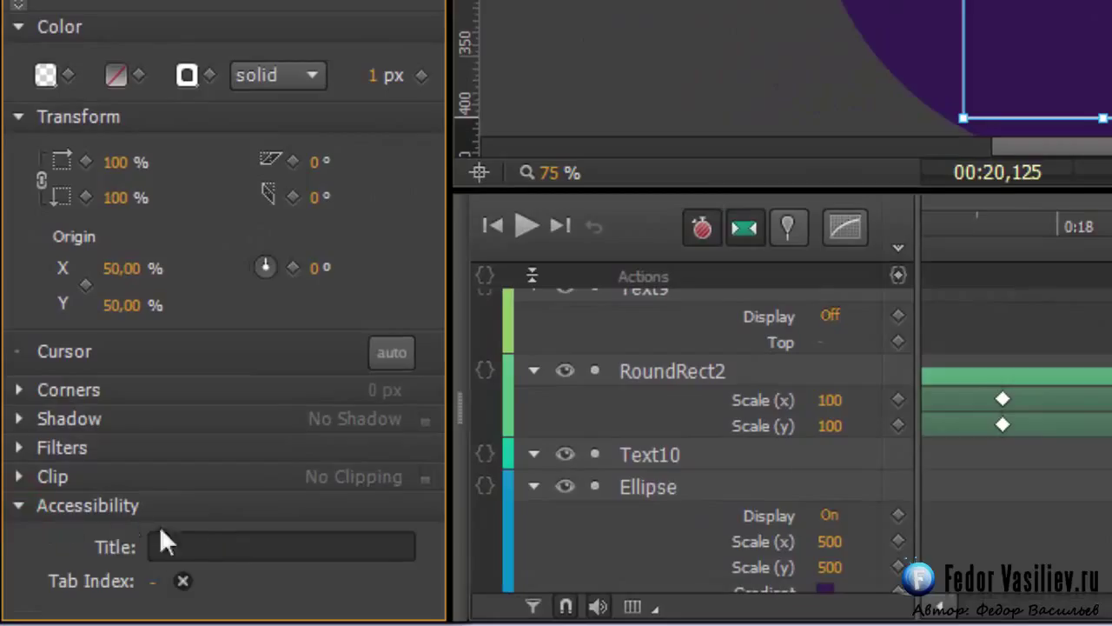
pyautogui.click(184, 544)
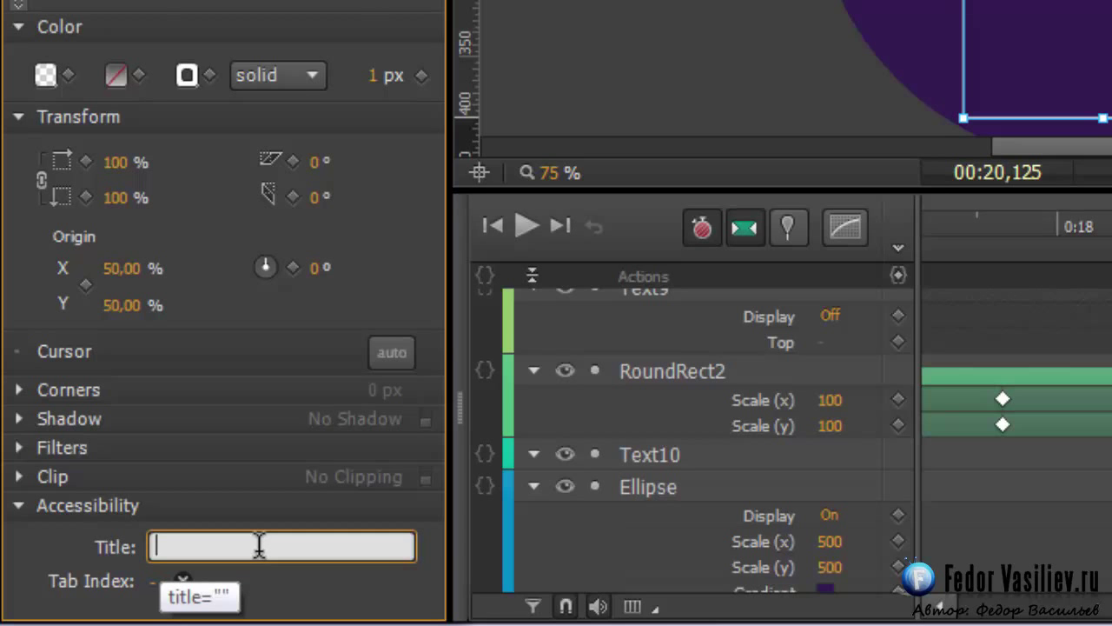
pyautogui.write('тест')
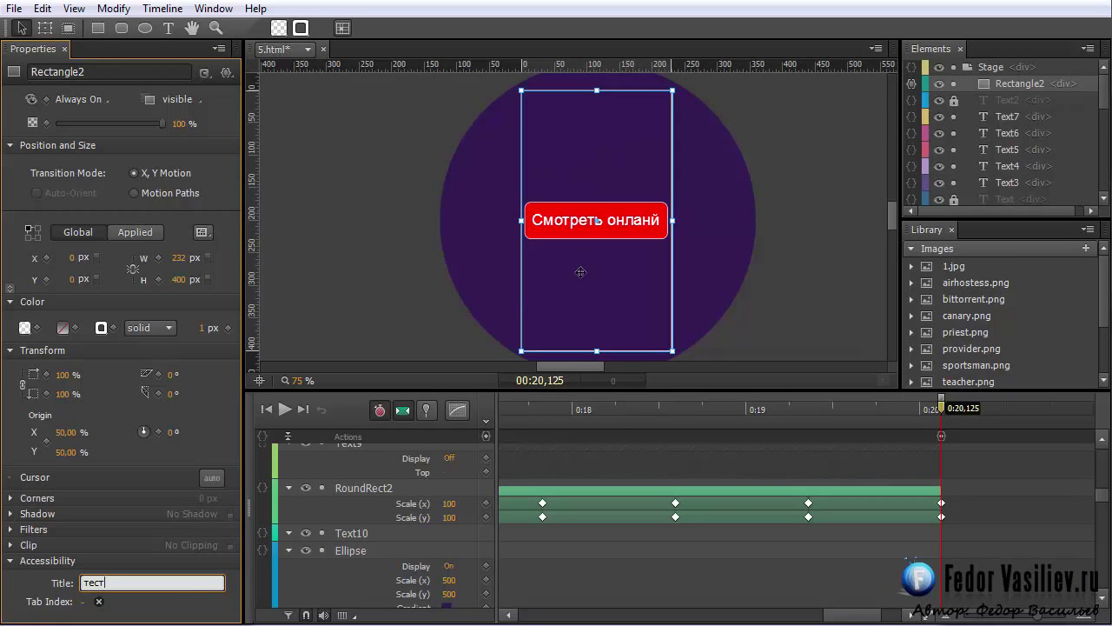
# Step: Set the mouse cursor shown over Rectangle2 to the pointing hand
pyautogui.click(212, 477)
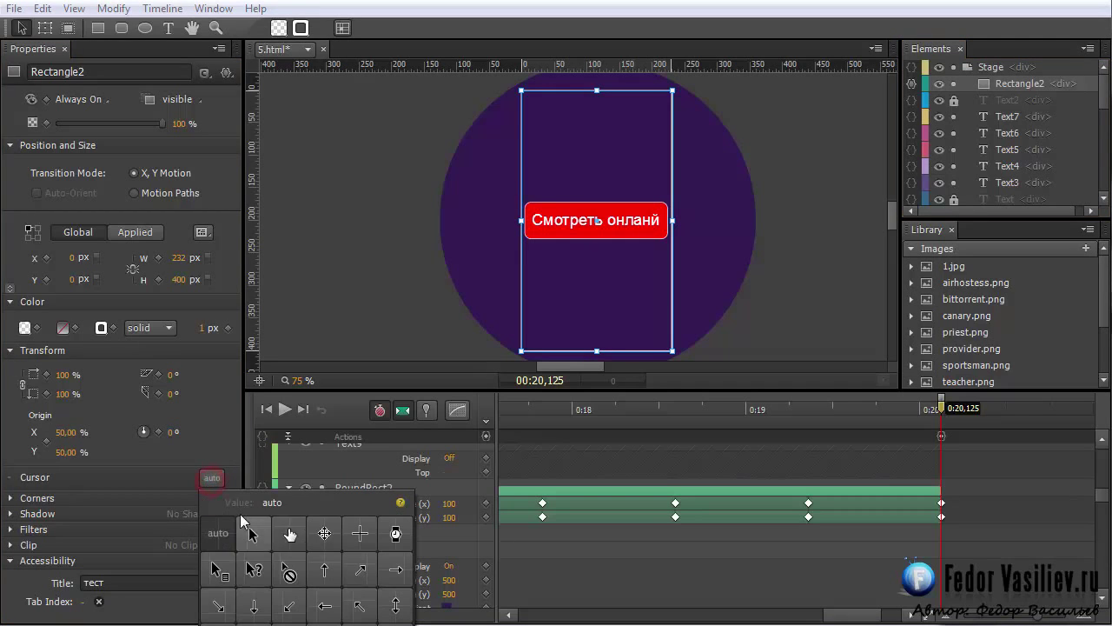
pyautogui.click(290, 533)
pyautogui.click(405, 290)
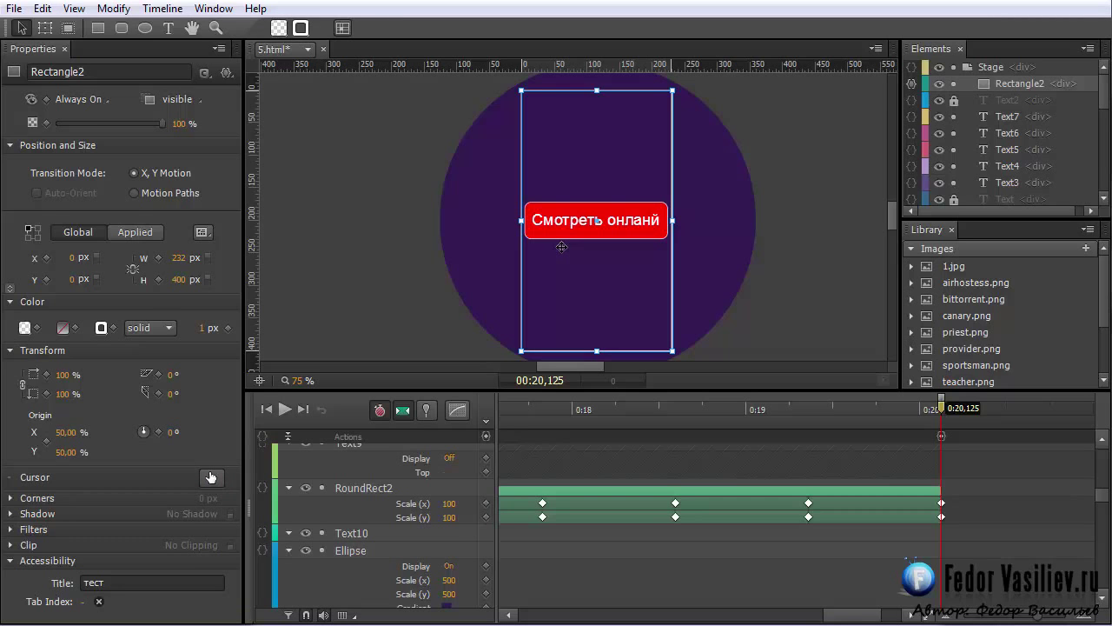
# Step: Preview the banner in the browser, test its link by opening it from the red button, and close the preview pages
pyautogui.hotkey('ctrl', 'Return')
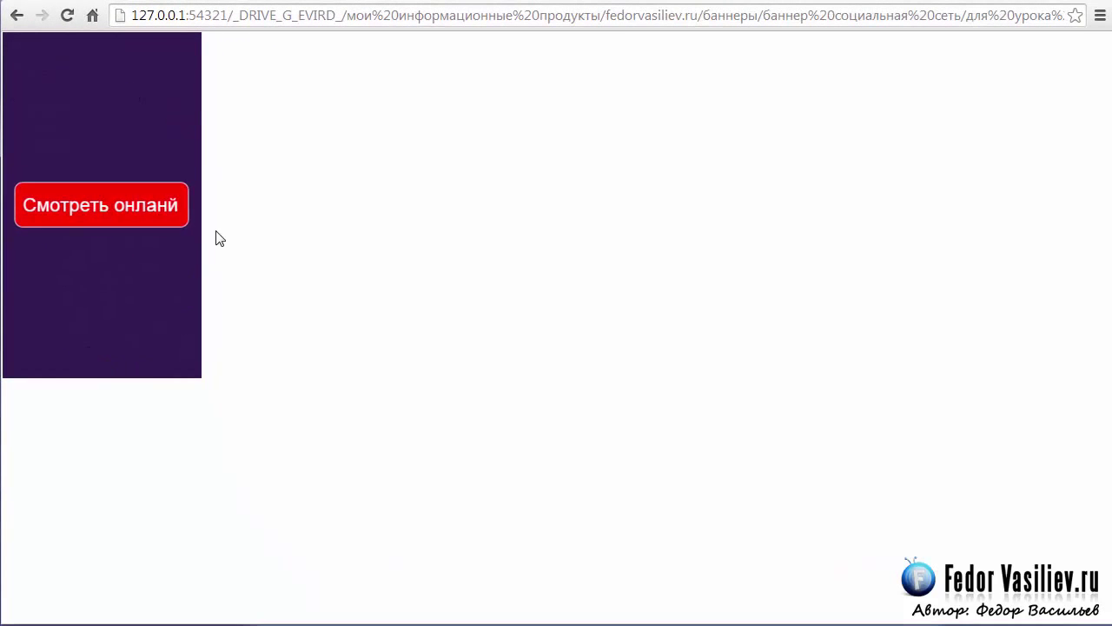
pyautogui.click(119, 214)
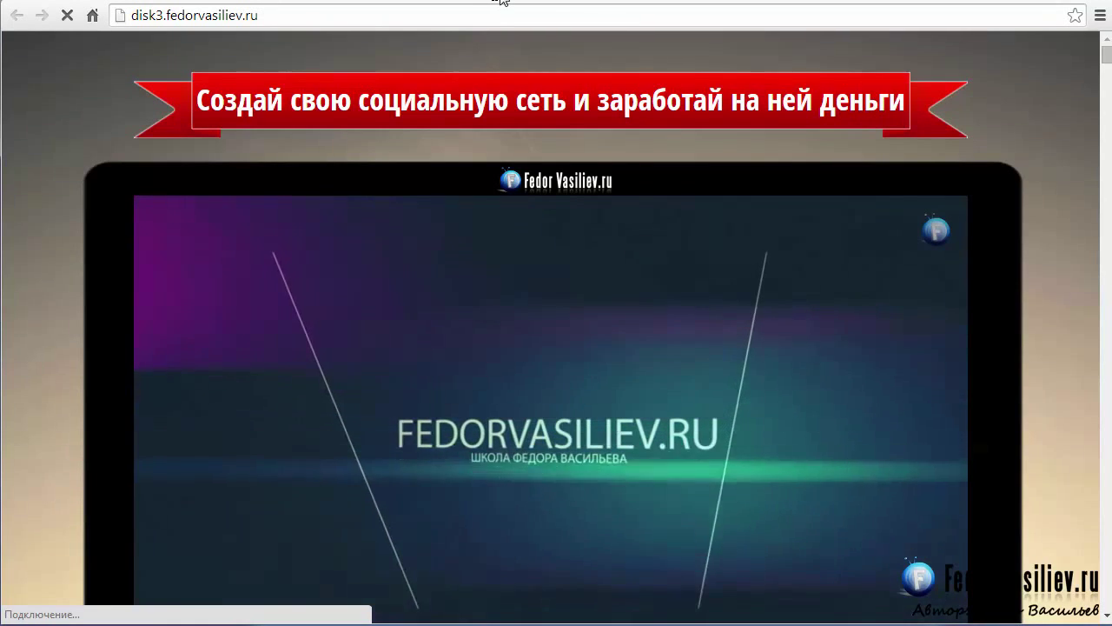
pyautogui.hotkey('ctrl', 'w')
pyautogui.hotkey('ctrl', 'w')
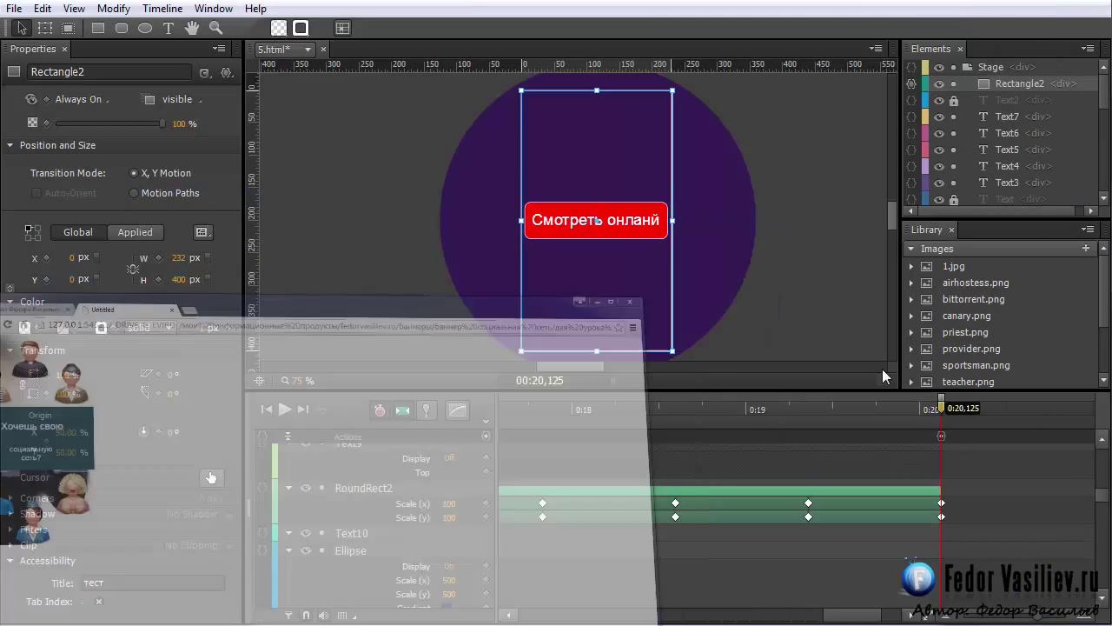